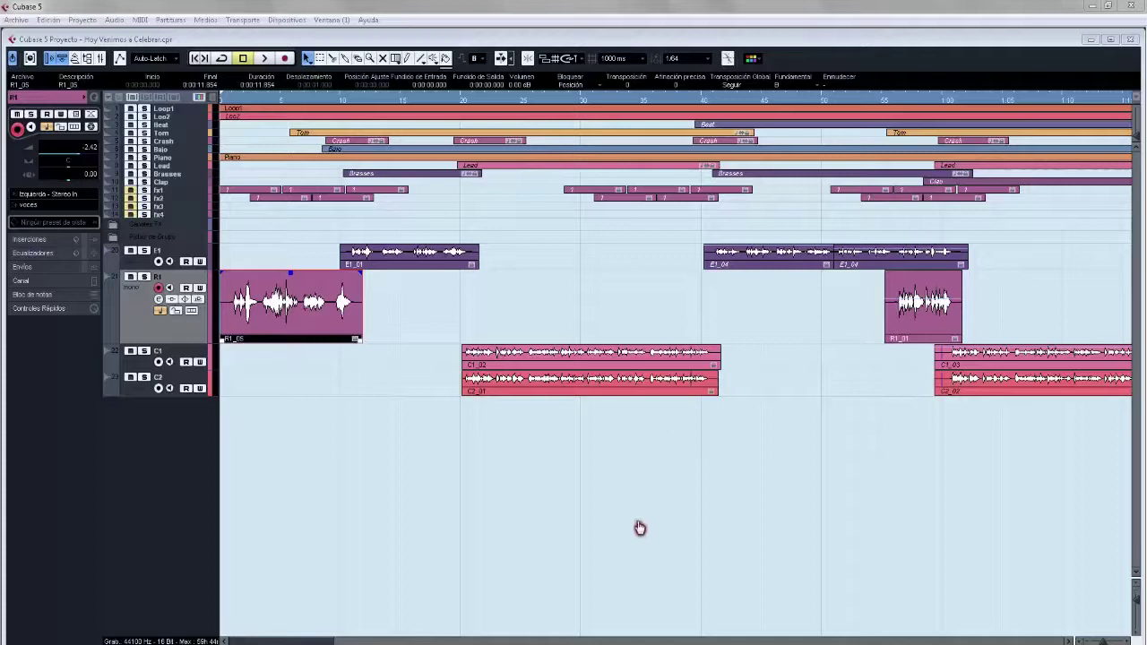
Step: Show the transport panel over the project arrangement
{"action": "key", "text": "F2"}
{"action": "key", "text": "g"}
{"action": "key", "text": "g"}
{"action": "key", "text": "g"}
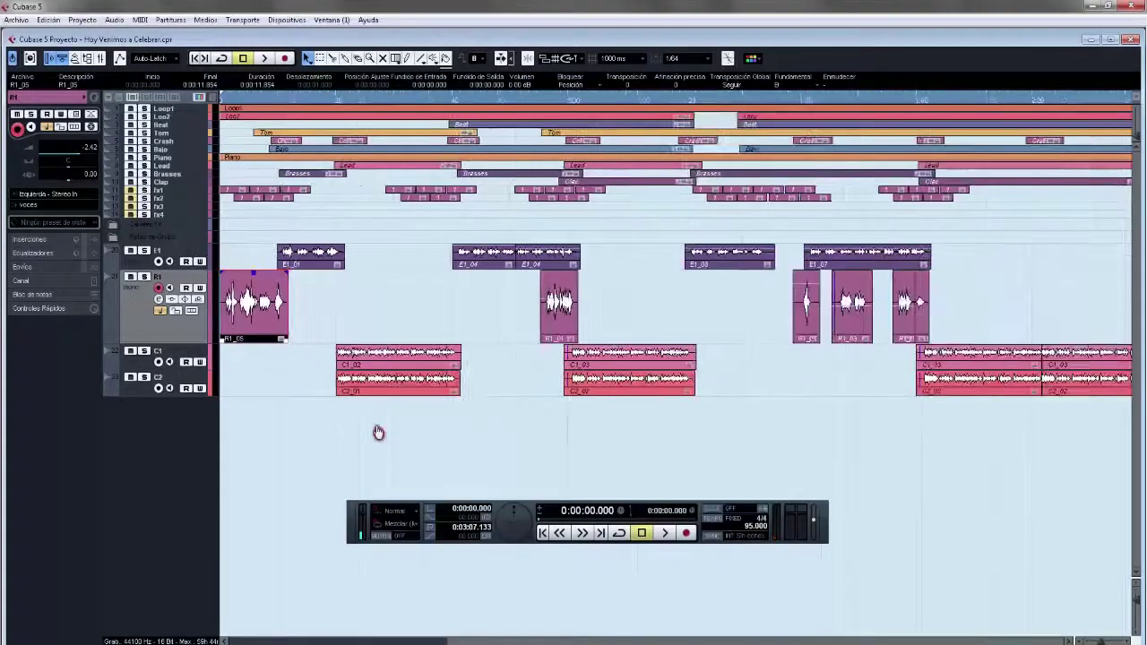
{"action": "key", "text": "g"}
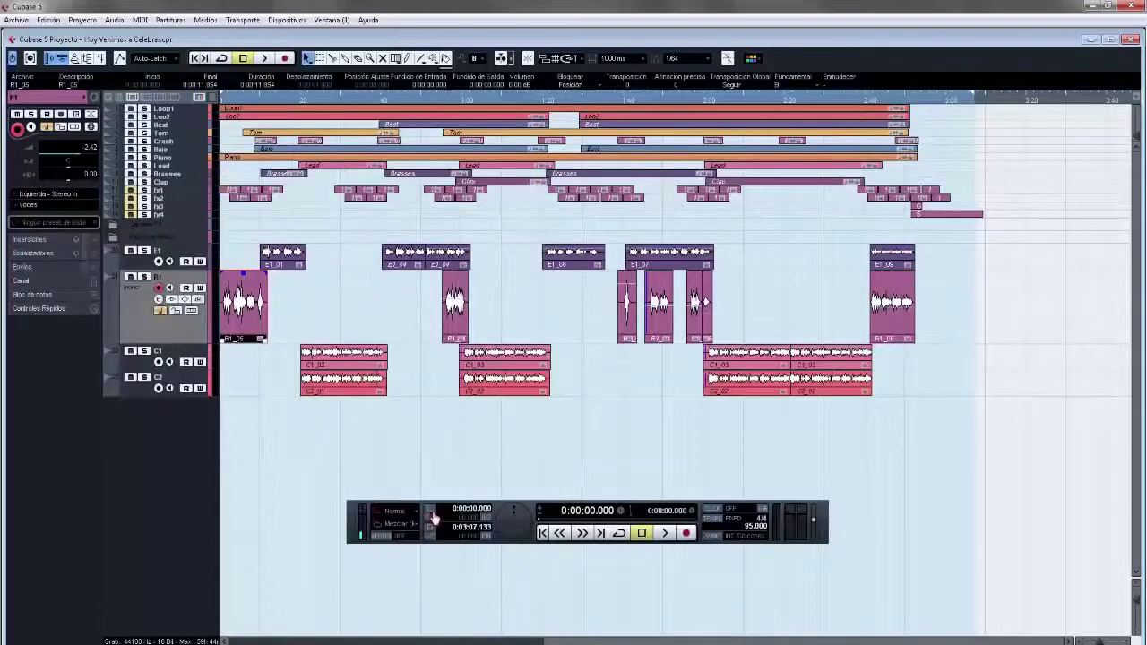
Step: Disarm recording on track R1, clear the clip selection and play the project from the start through the first R1 vocal clip
{"action": "left_click", "coordinate": [159, 287]}
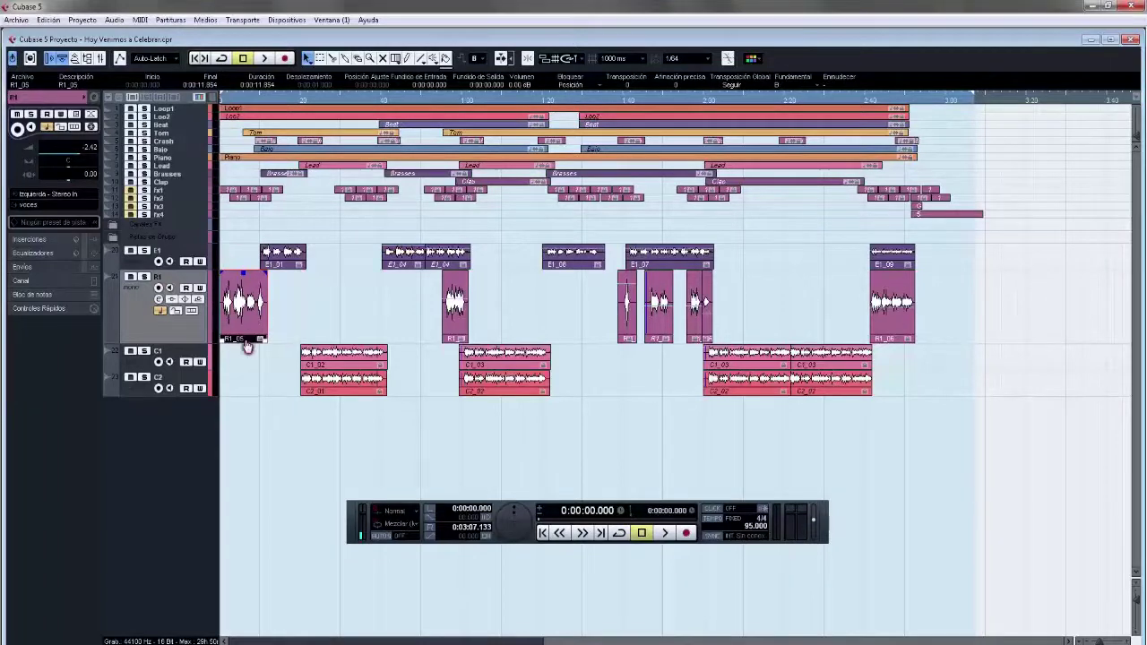
{"action": "left_click", "coordinate": [269, 440]}
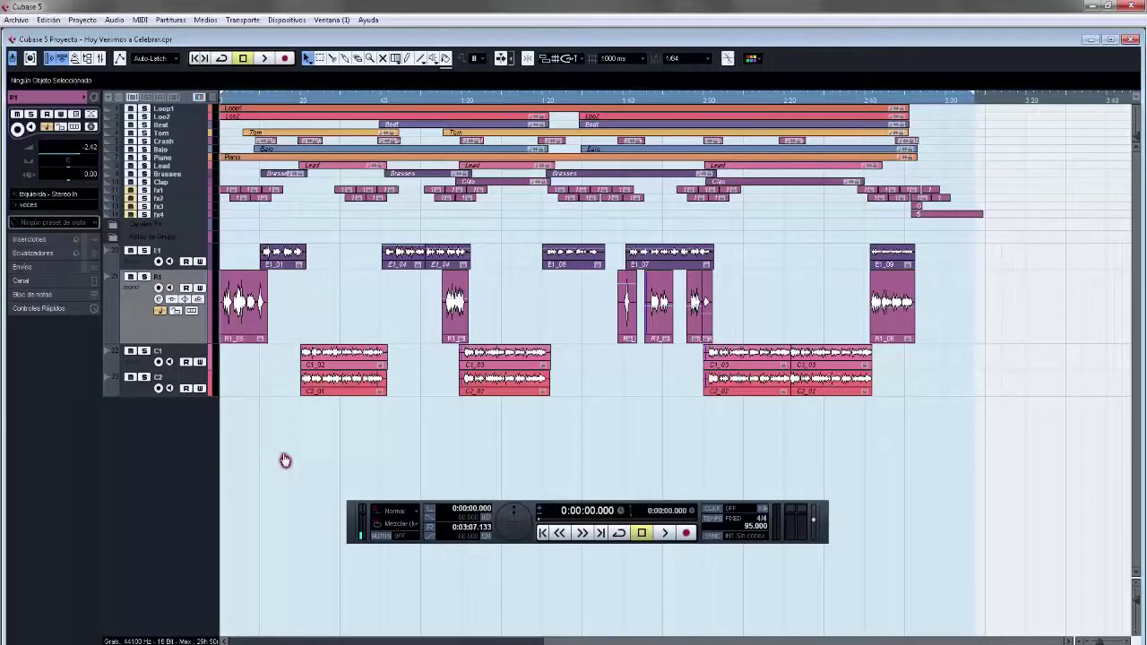
{"action": "key", "text": "space"}
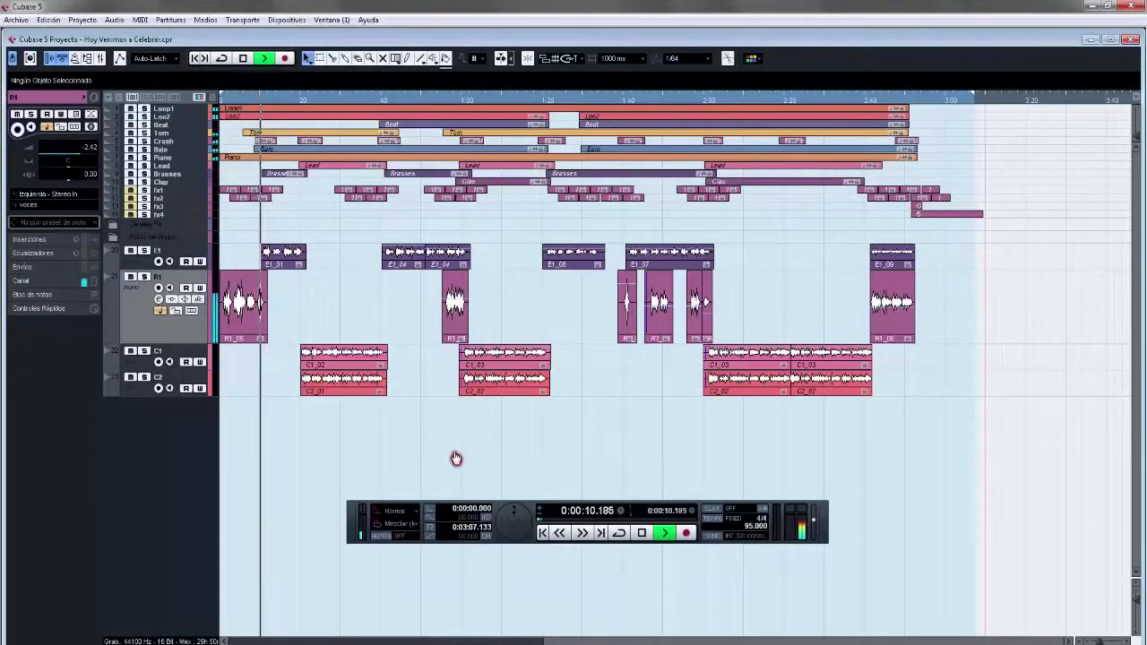
{"action": "key", "text": "space"}
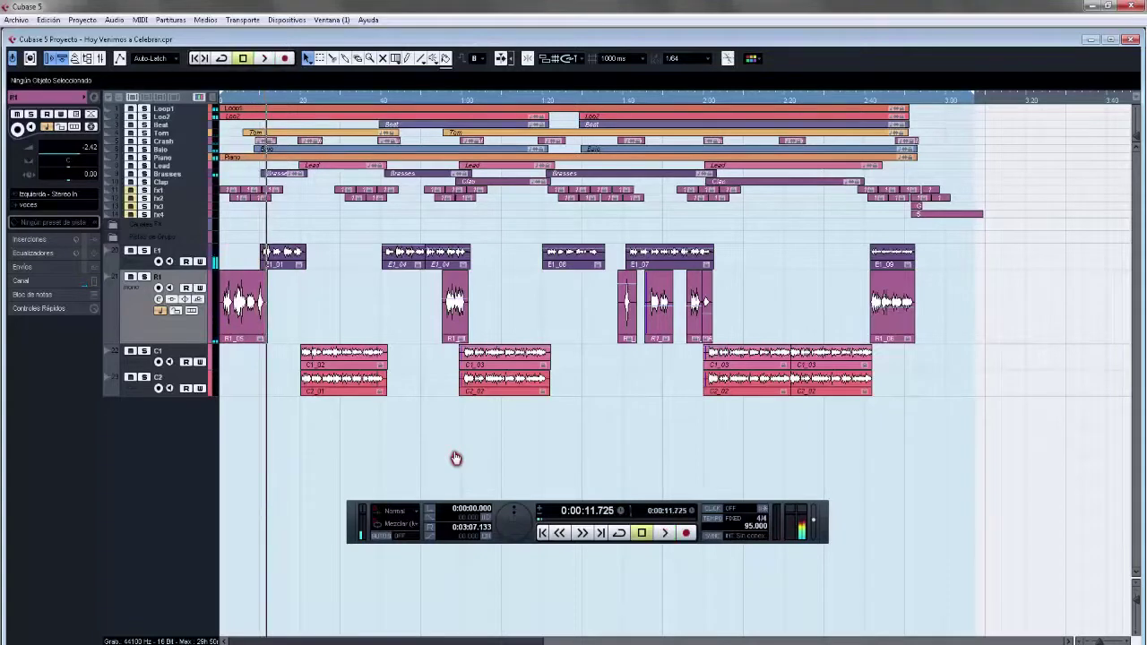
Step: Split the first R1 clip at about 3.6 s and 2.2 s and delete the section between the two cuts
{"action": "key", "text": "h"}
{"action": "key", "text": "h"}
{"action": "key", "text": "h"}
{"action": "key", "text": "h"}
{"action": "key", "text": "h"}
{"action": "key", "text": "h"}
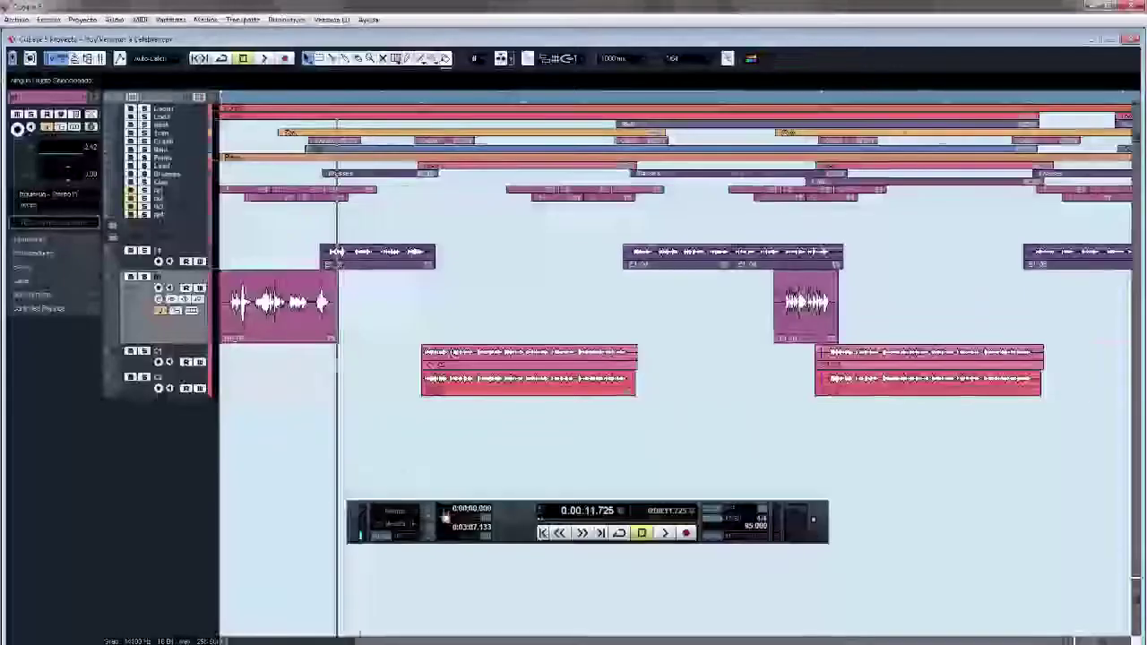
{"action": "key", "text": "h"}
{"action": "key", "text": "h"}
{"action": "key", "text": "h"}
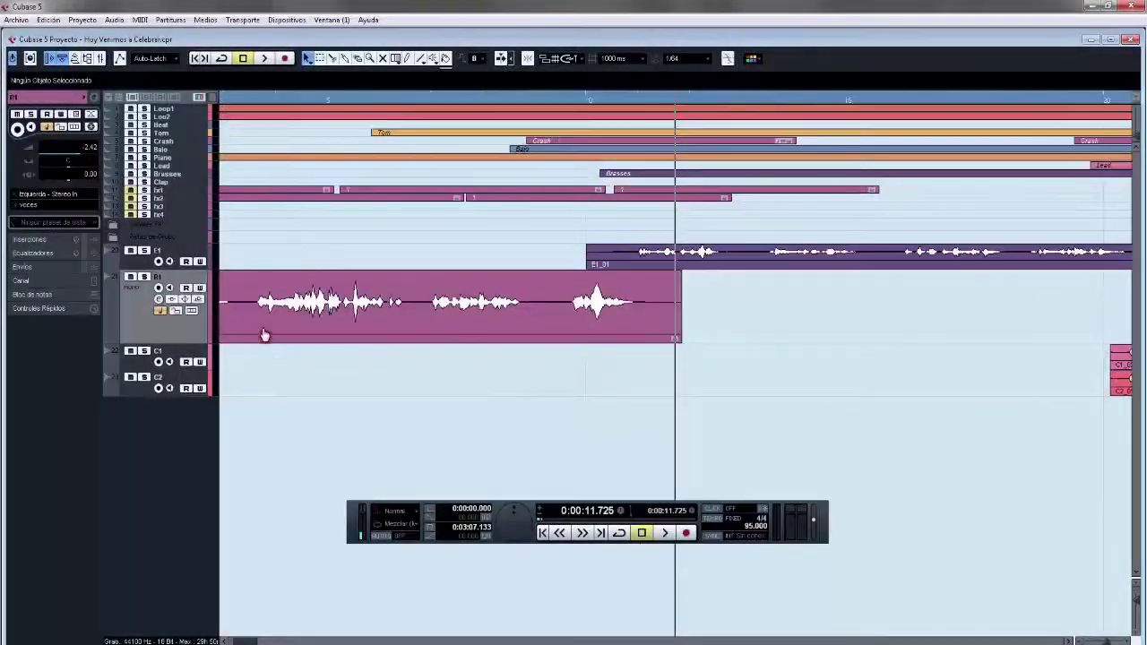
{"action": "key", "text": "h"}
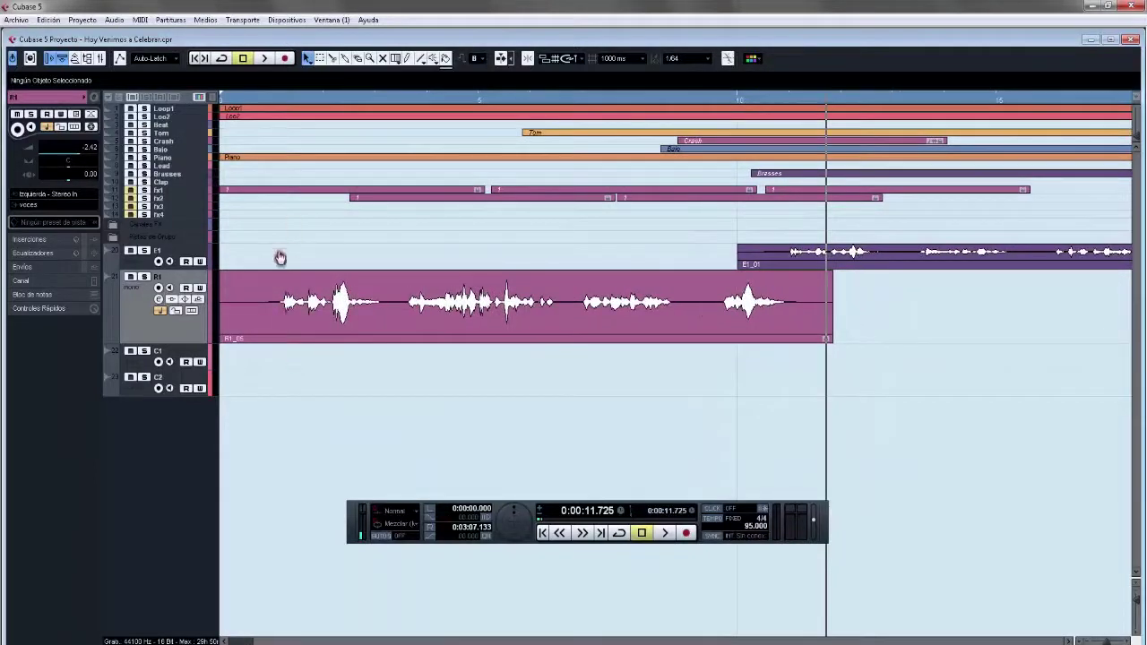
{"action": "key", "text": "h"}
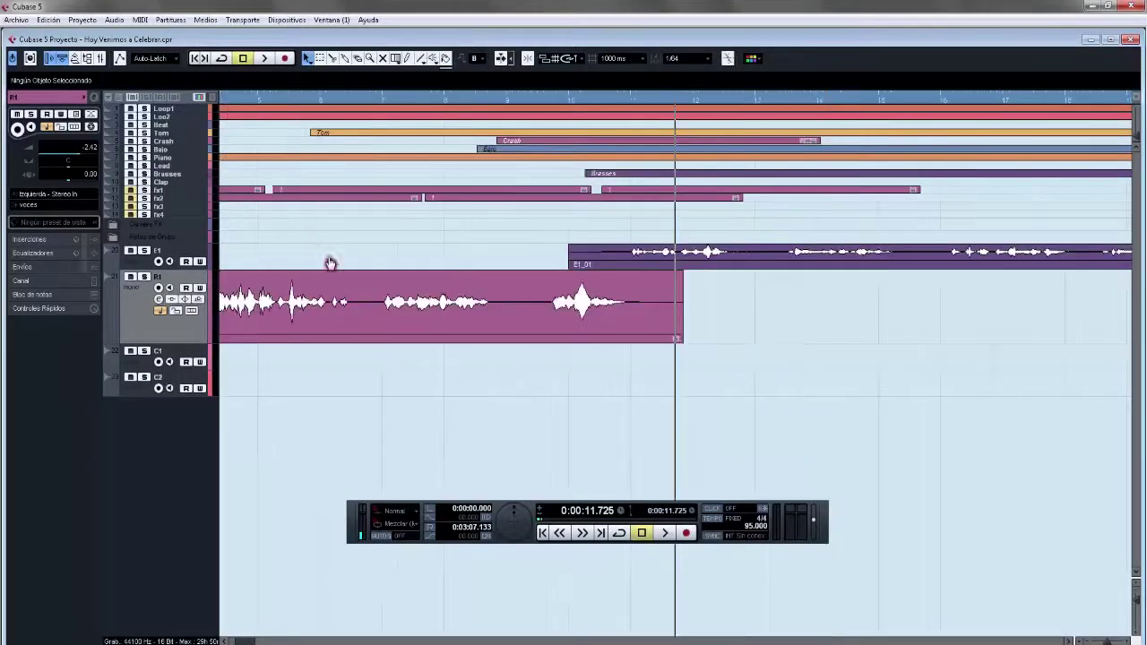
{"action": "scroll", "coordinate": [442, 301], "scroll_direction": "left", "scroll_amount": 5}
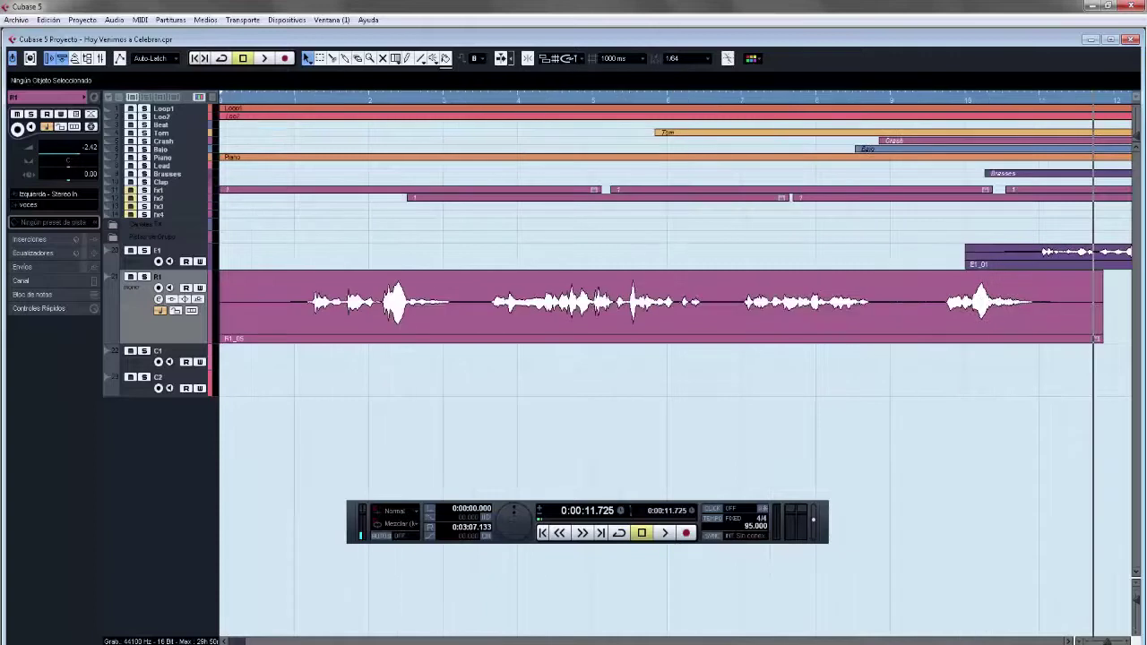
{"action": "key", "text": "3"}
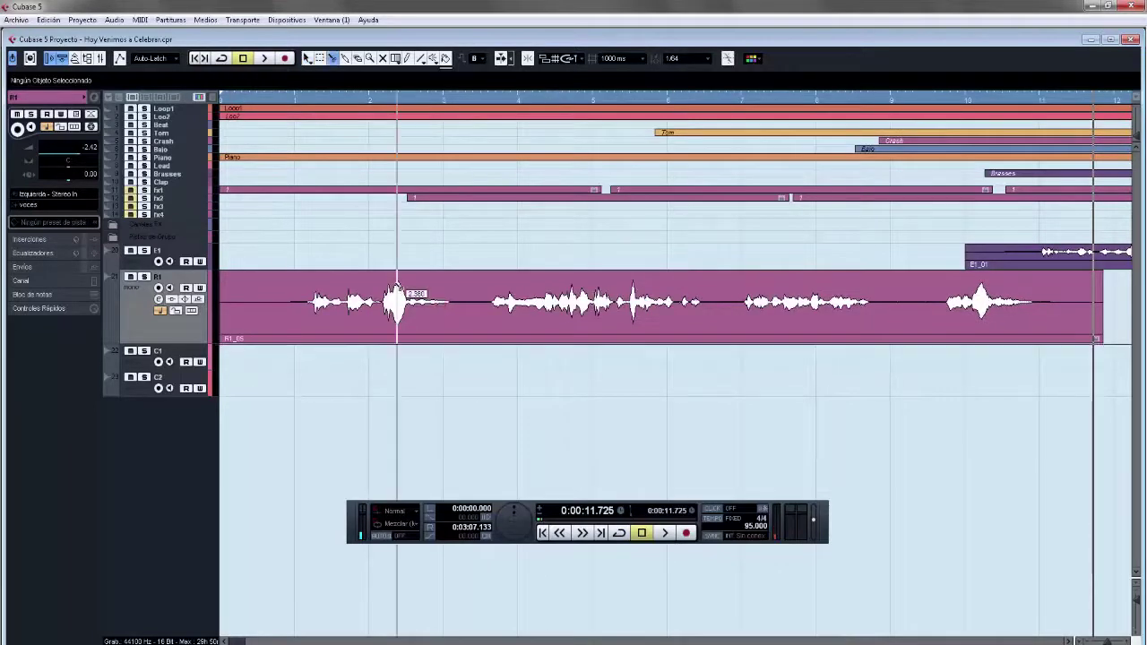
{"action": "left_click", "coordinate": [496, 314]}
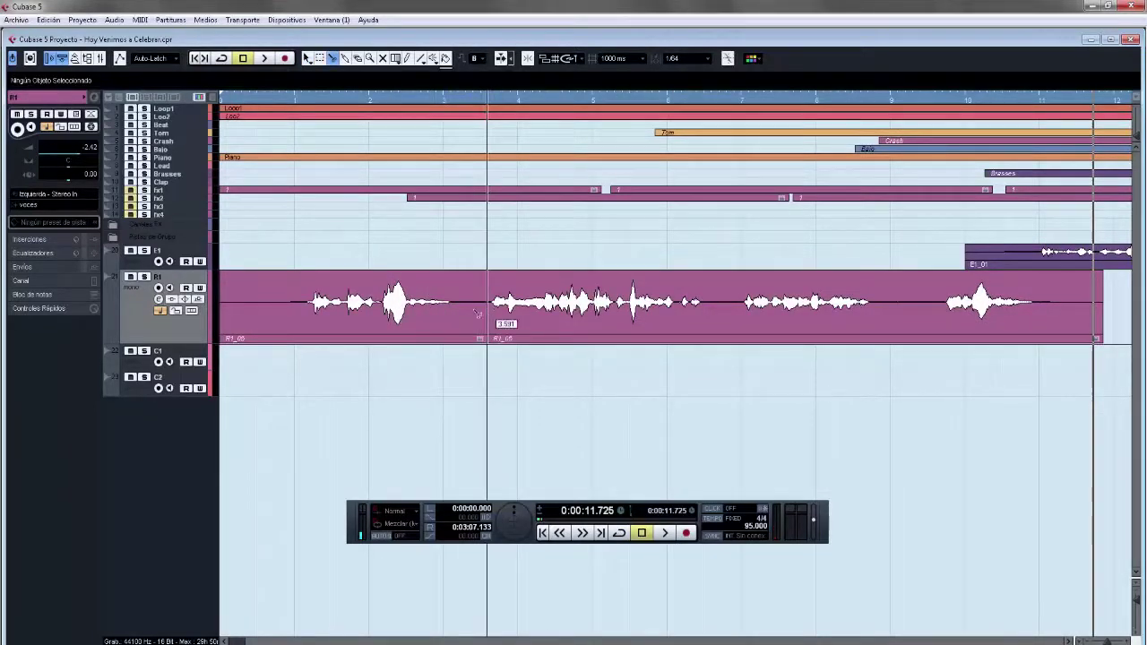
{"action": "left_click", "coordinate": [383, 312]}
{"action": "key", "text": "1"}
{"action": "left_click", "coordinate": [476, 321]}
{"action": "key", "text": "Delete"}
Step: Isolate the first syllable on R1 by splitting the clip at about 1.69 s and 1.20 s
{"action": "key", "text": "3"}
{"action": "left_click", "coordinate": [346, 316]}
{"action": "key", "text": "1"}
{"action": "left_click", "coordinate": [364, 322]}
{"action": "left_click", "coordinate": [322, 320]}
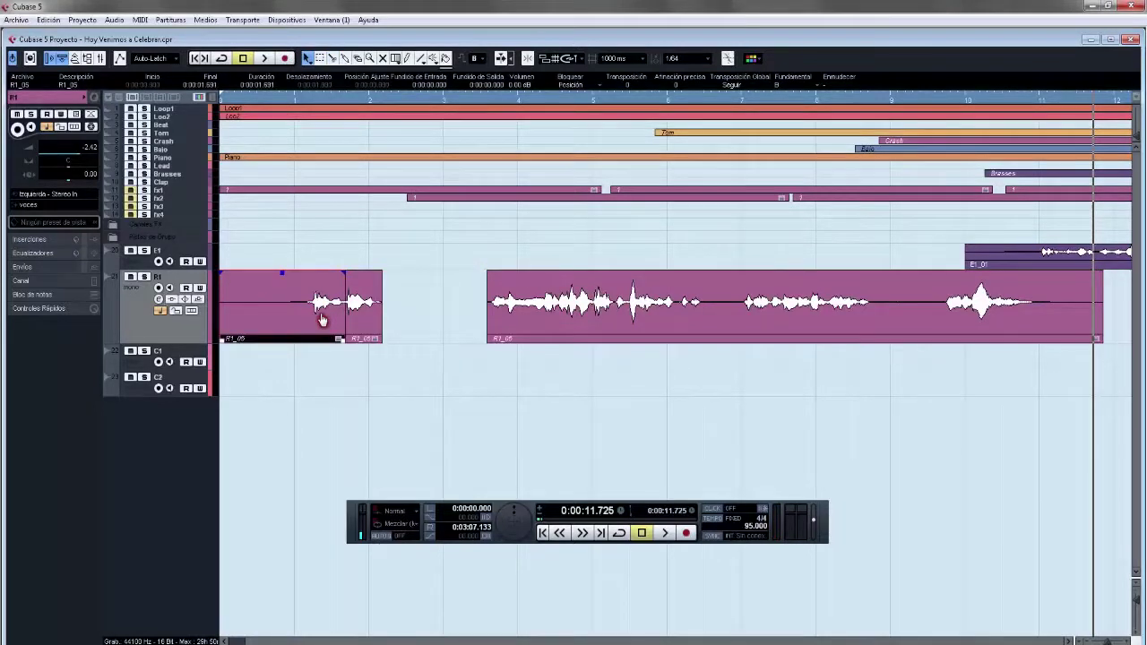
{"action": "key", "text": "3"}
{"action": "left_click", "coordinate": [310, 316]}
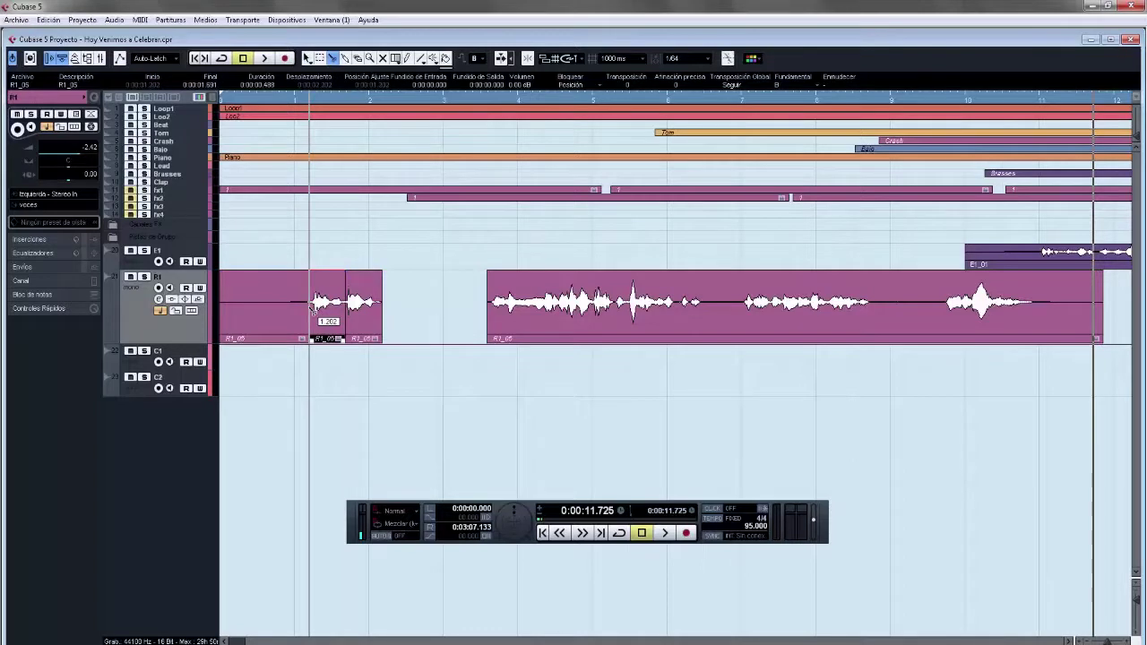
{"action": "key", "text": "1"}
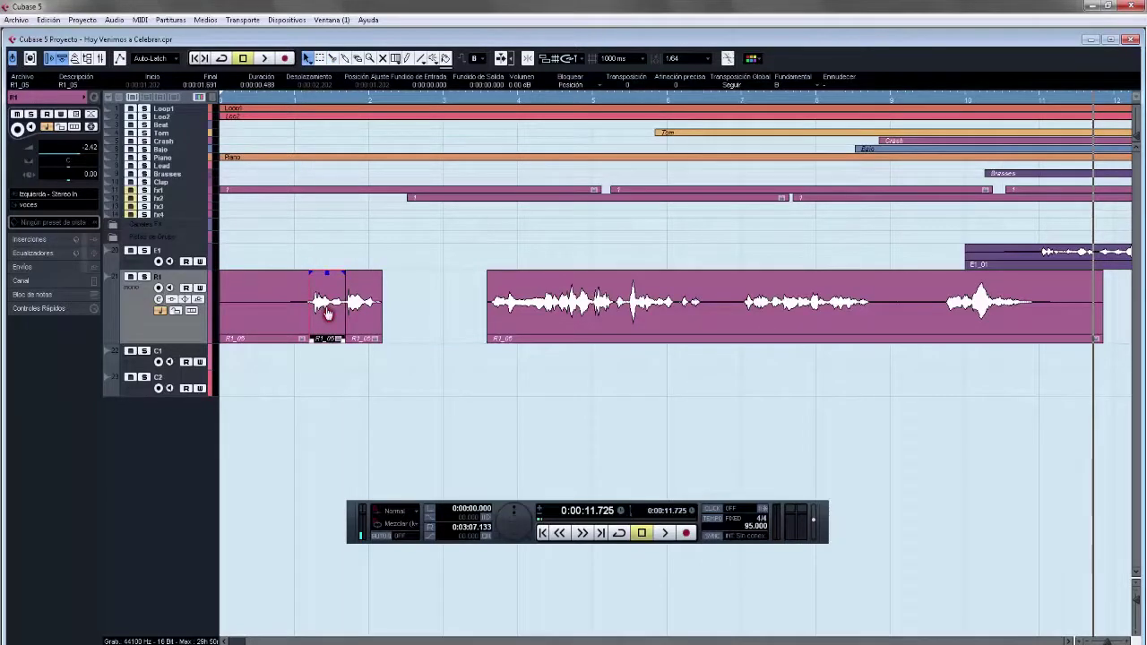
Step: Paste a copy of the first-syllable piece on R1 at 2.140 s and play it back from 1.265 s
{"action": "left_click", "coordinate": [381, 103]}
{"action": "key", "text": "ctrl+v"}
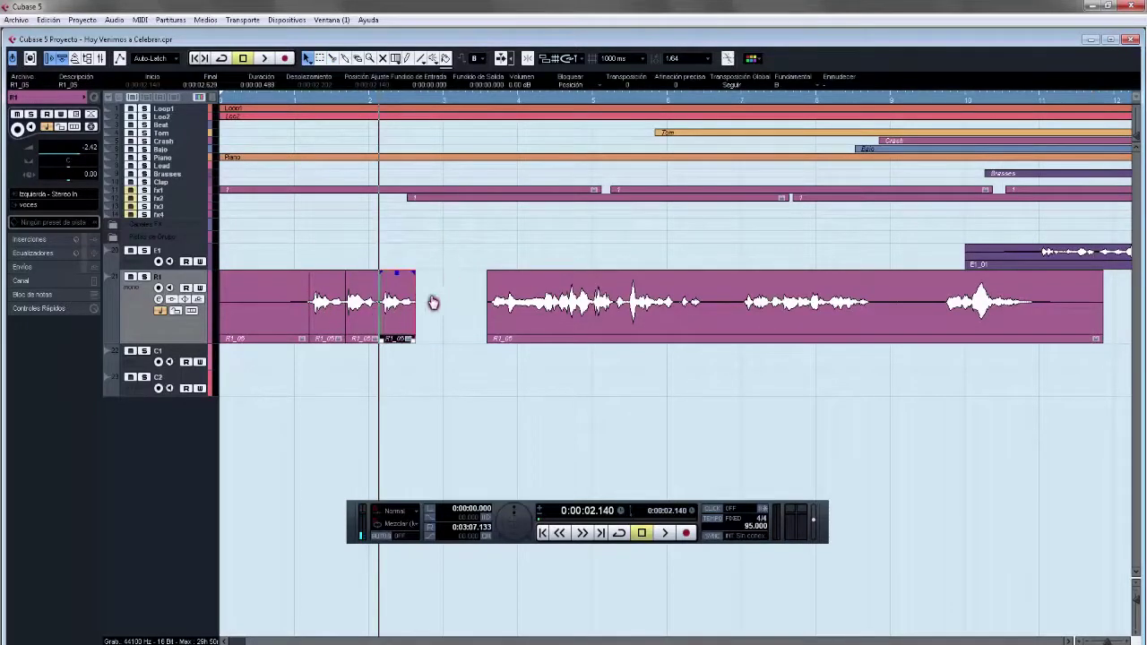
{"action": "key", "text": "h"}
{"action": "key", "text": "h"}
{"action": "key", "text": "h"}
{"action": "key", "text": "h"}
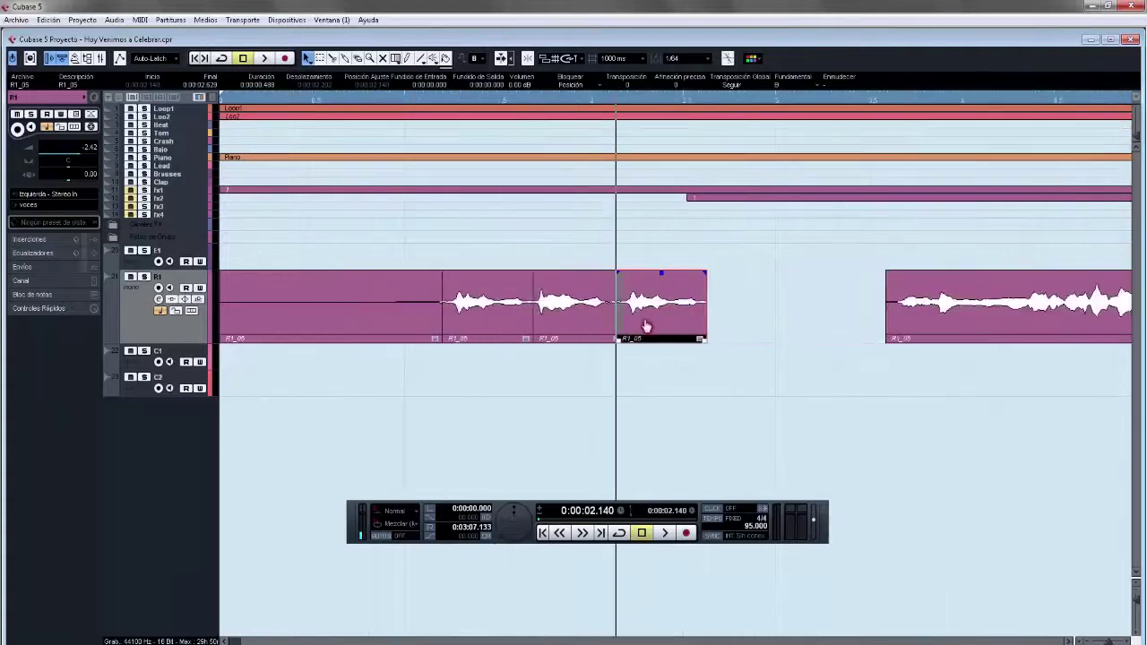
{"action": "left_click", "coordinate": [455, 101]}
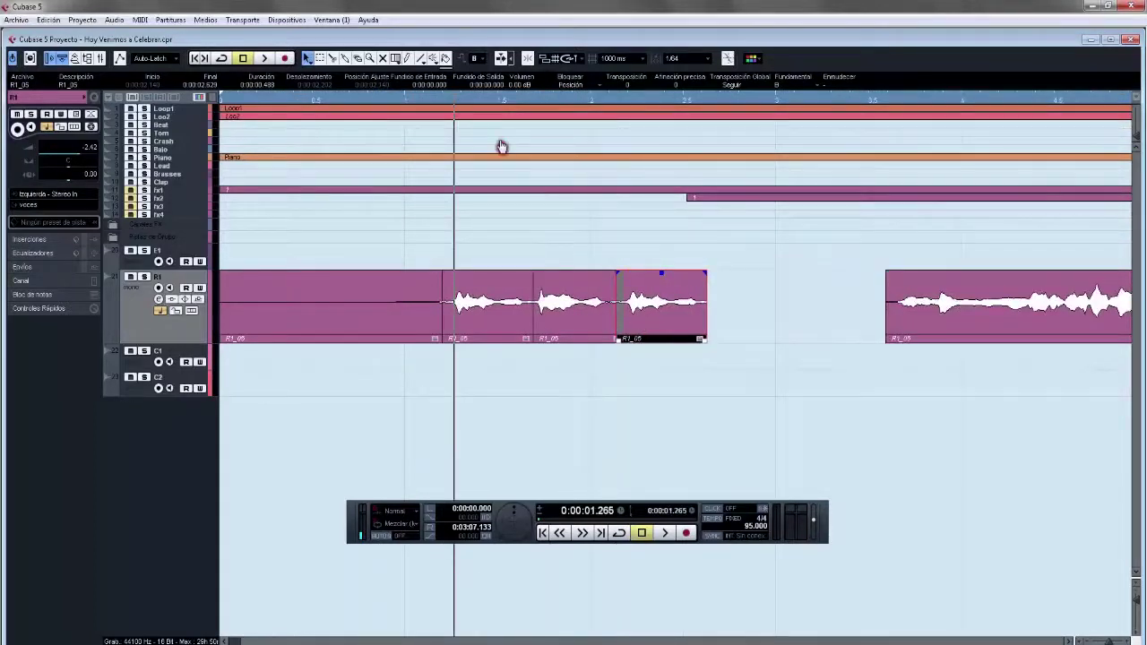
{"action": "key", "text": "space"}
{"action": "key", "text": "space"}
Step: Copy the second short R1 piece, starting at 1.691 s, and paste it at 2.579 s
{"action": "left_click", "coordinate": [573, 324]}
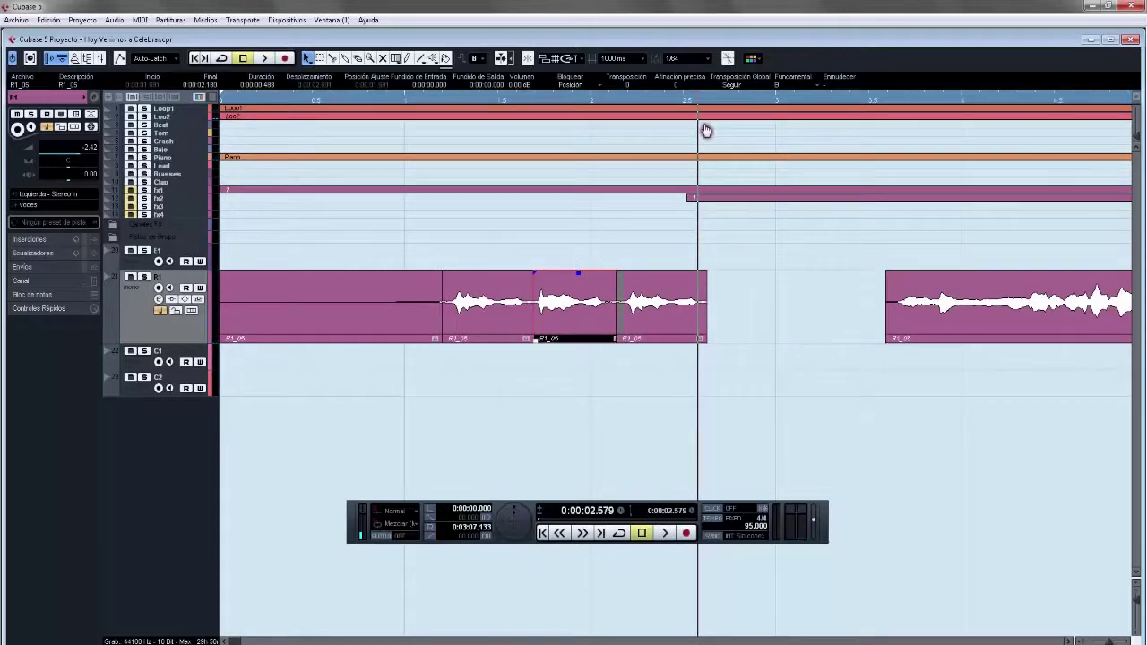
{"action": "key", "text": "ctrl+v"}
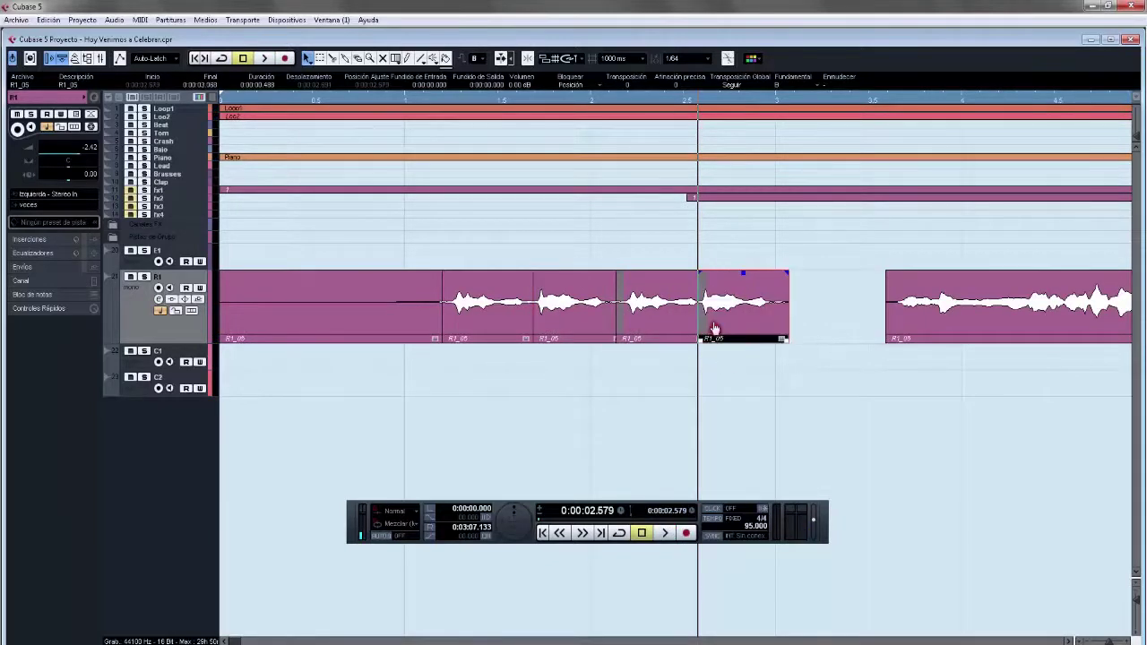
{"action": "left_click", "coordinate": [778, 98]}
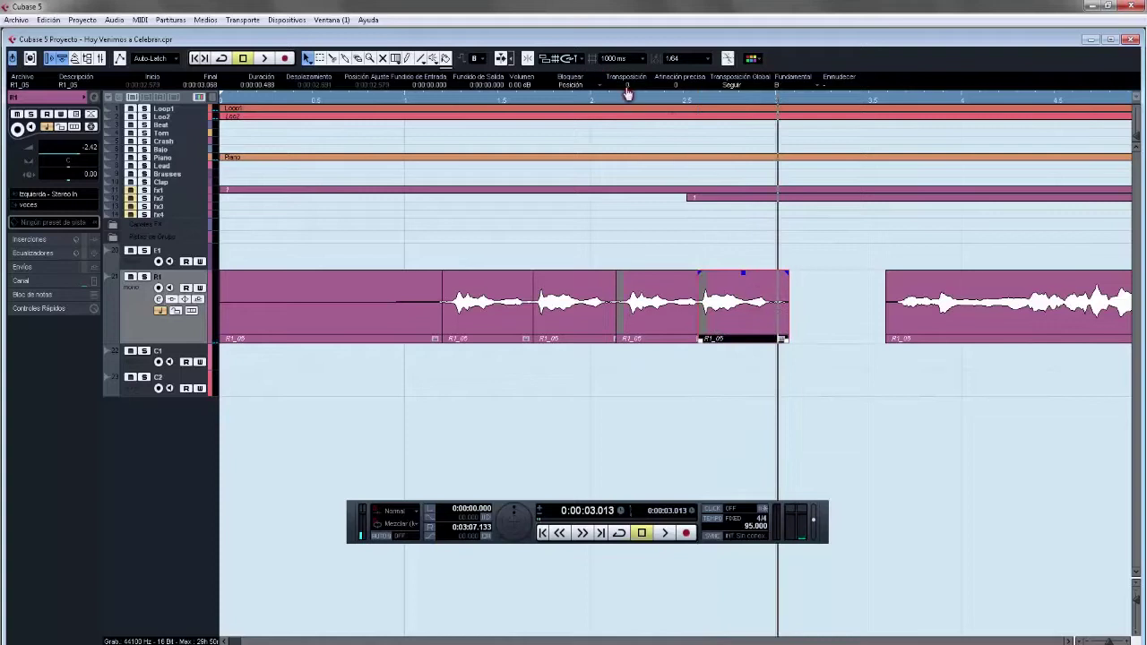
{"action": "left_click", "coordinate": [608, 87]}
{"action": "left_click", "coordinate": [585, 103]}
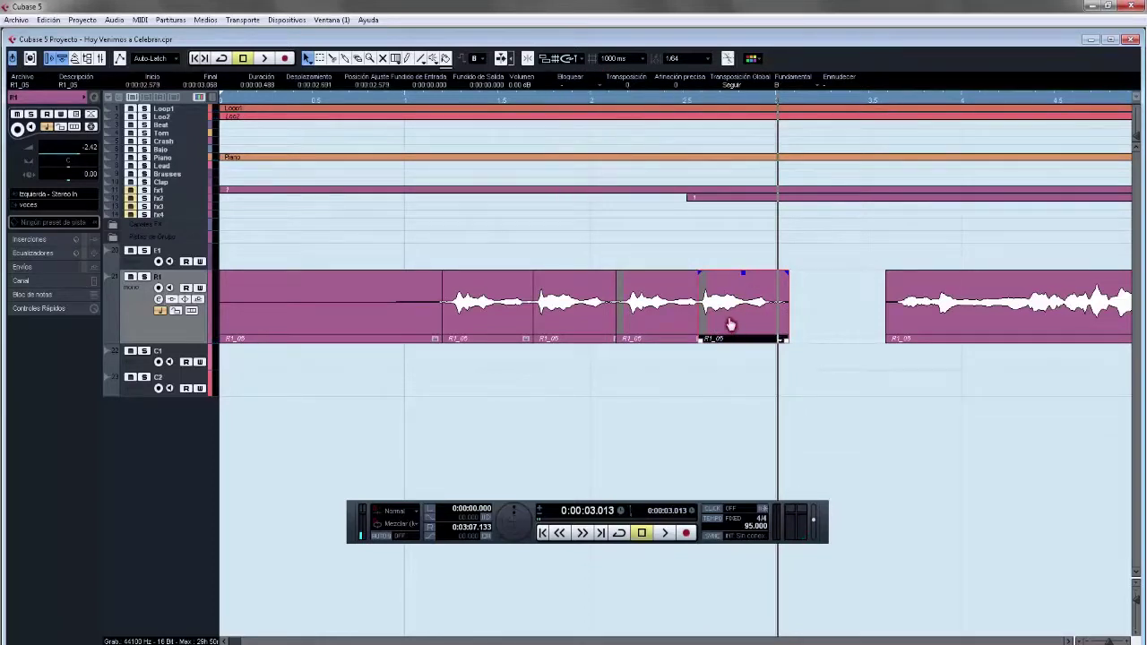
Step: Shift the last pasted piece on R1 to start at 2.664 s, playing back from about 1.95 s to check its timing
{"action": "left_click_drag", "start_coordinate": [736, 324], "coordinate": [745, 325]}
{"action": "left_click", "coordinate": [585, 101]}
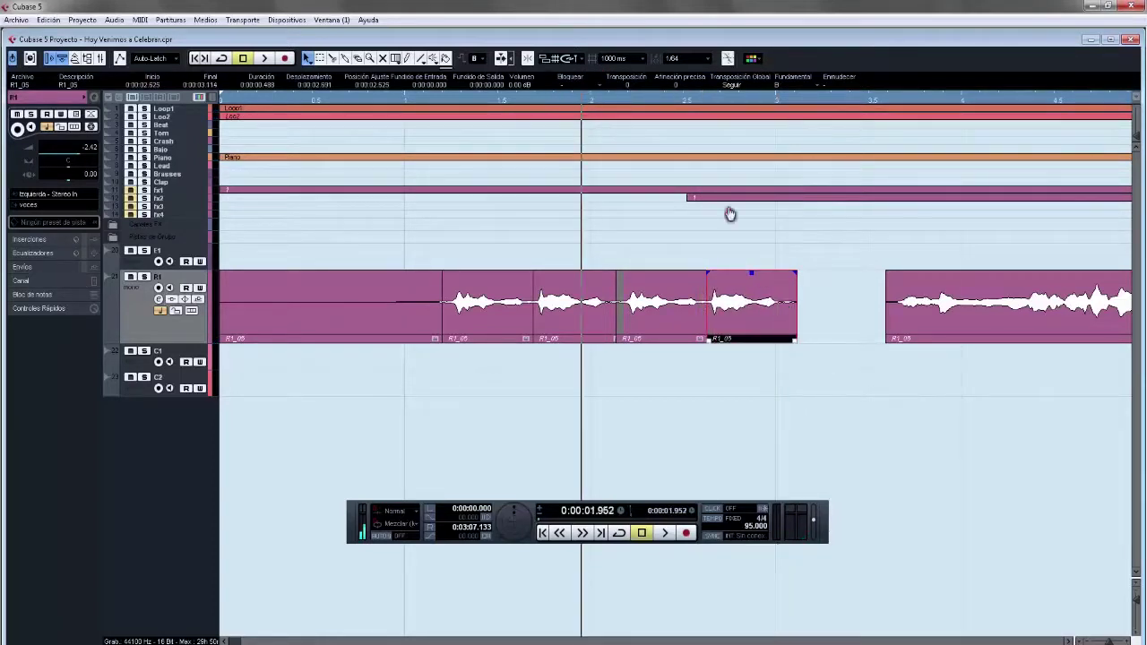
{"action": "key", "text": "space"}
{"action": "key", "text": "space"}
{"action": "left_click_drag", "start_coordinate": [738, 319], "coordinate": [745, 319]}
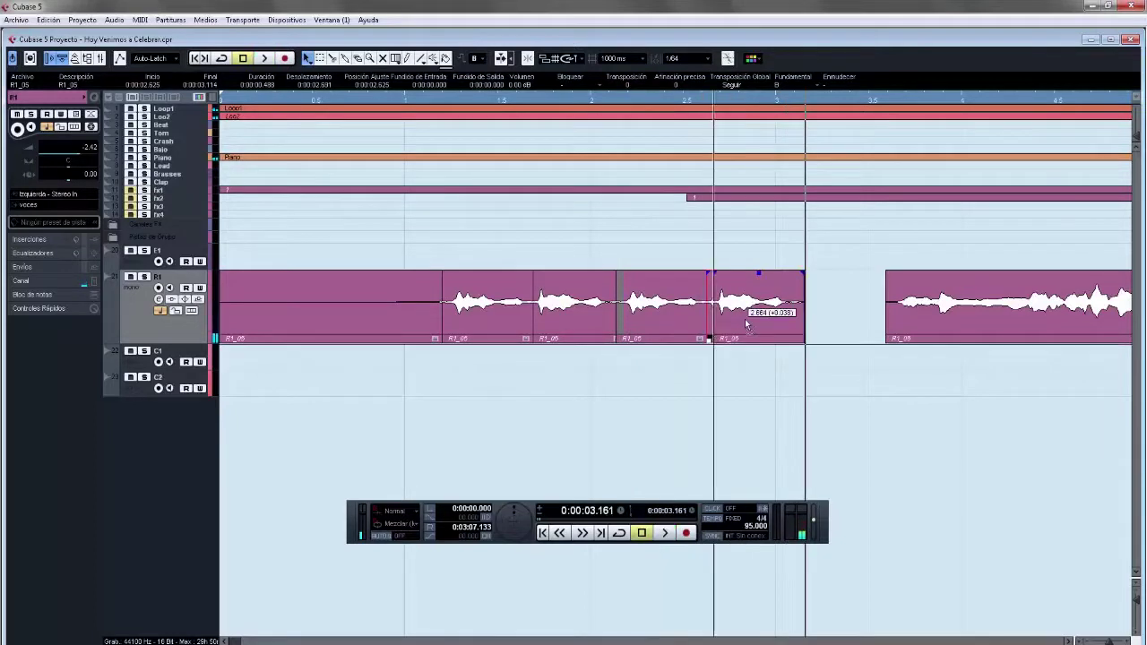
{"action": "key", "text": "space"}
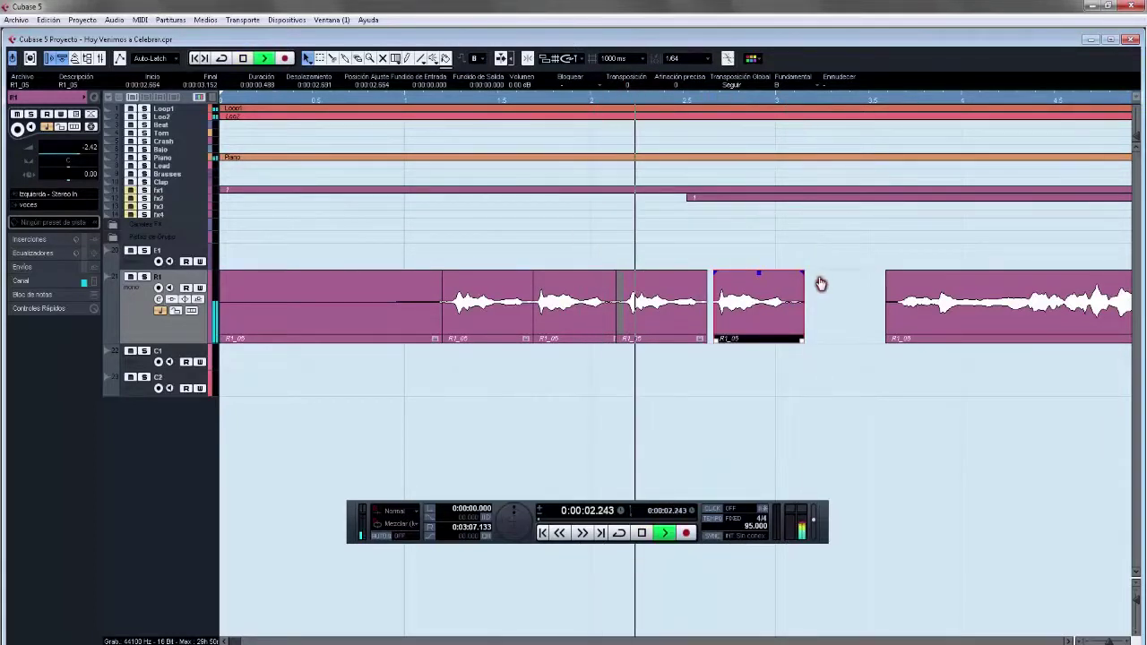
{"action": "key", "text": "space"}
Step: Lower the volume of the two pasted R1 copies, the last one most, and set the piece before them to -4.24 dB
{"action": "left_click", "coordinate": [647, 328]}
{"action": "left_click", "coordinate": [752, 309]}
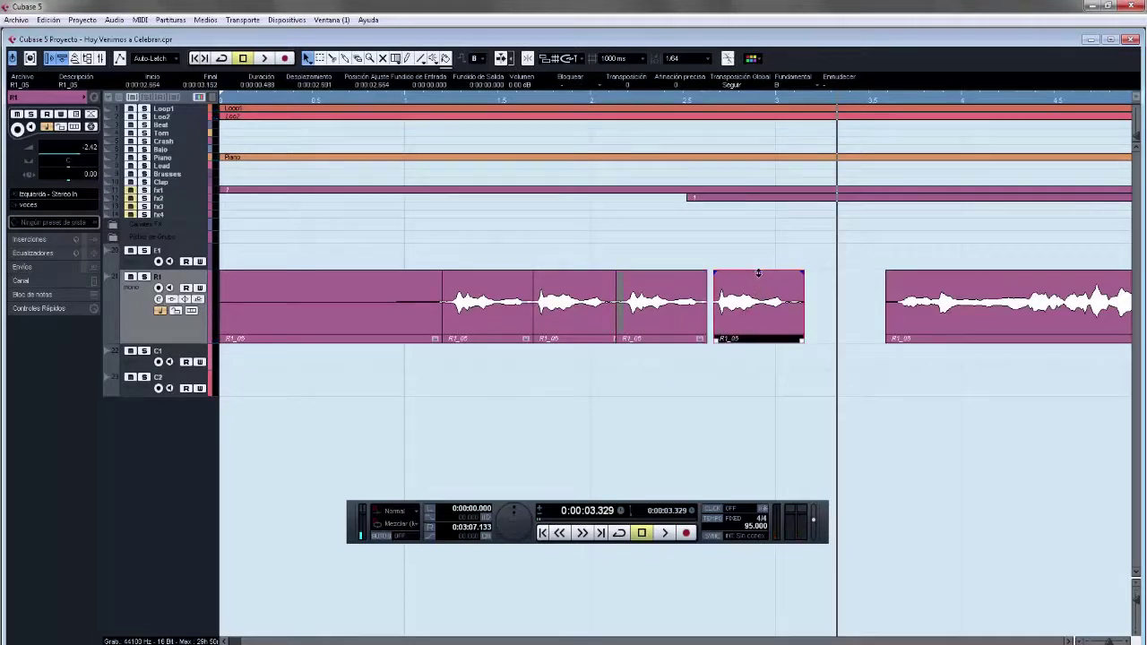
{"action": "left_click_drag", "start_coordinate": [758, 272], "coordinate": [769, 321]}
{"action": "left_click", "coordinate": [668, 285]}
{"action": "left_click_drag", "start_coordinate": [661, 273], "coordinate": [662, 304]}
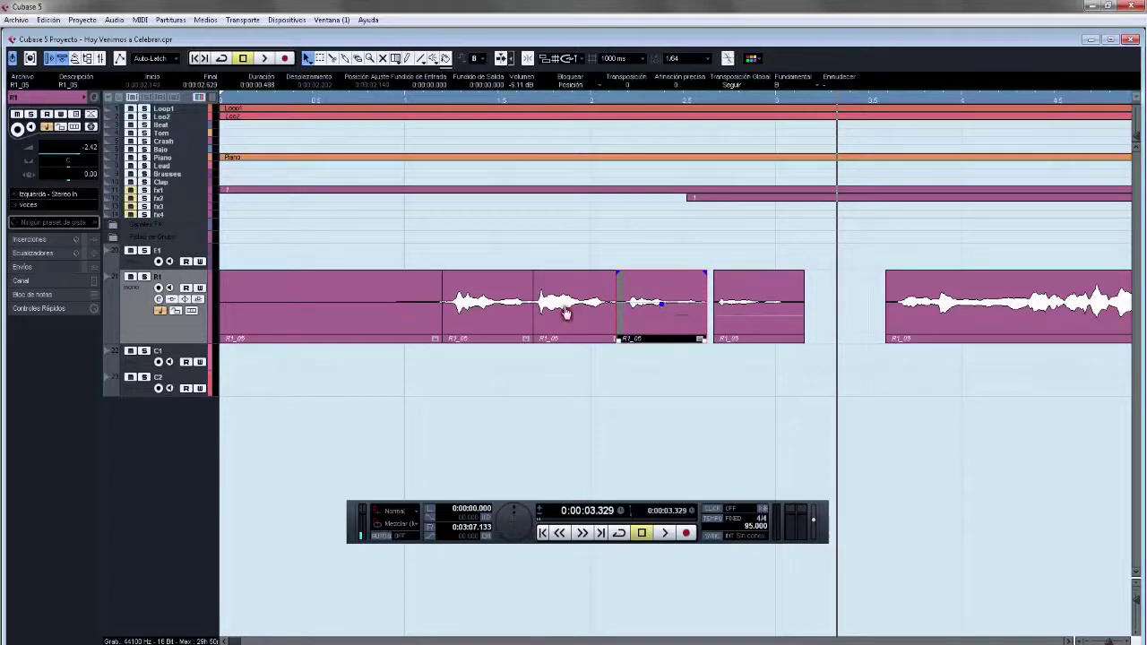
{"action": "left_click", "coordinate": [573, 272]}
{"action": "left_click_drag", "start_coordinate": [577, 271], "coordinate": [578, 296]}
Step: Play the repeated vocal passage on R1 twice, starting shortly before the 1-second mark
{"action": "left_click", "coordinate": [374, 101]}
{"action": "key", "text": "space"}
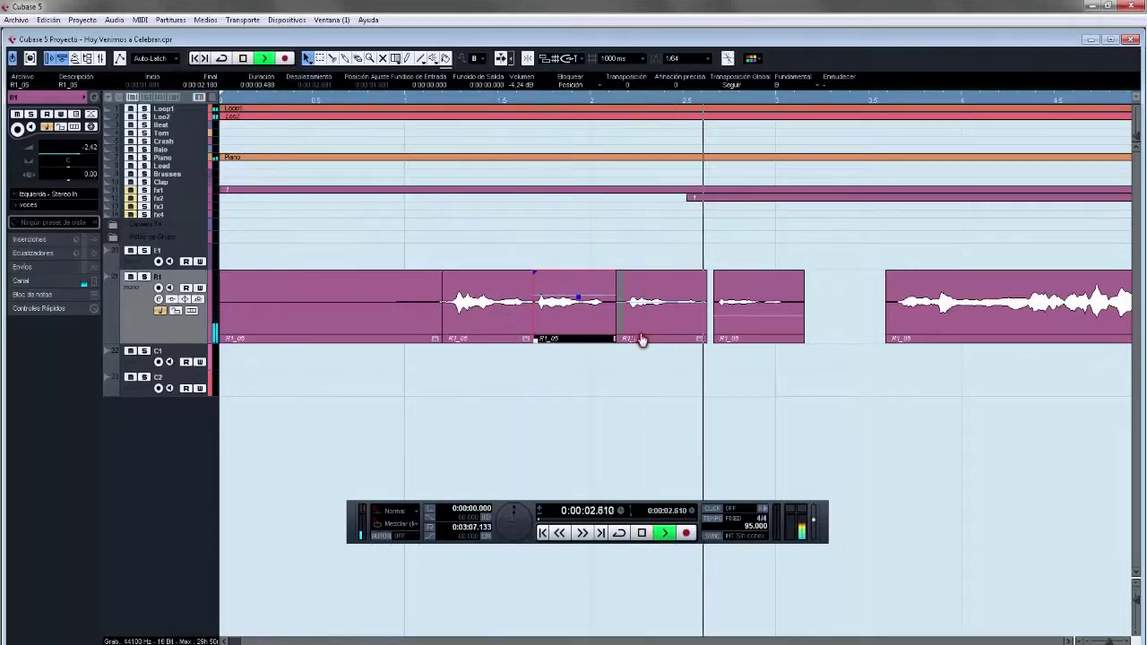
{"action": "key", "text": "space"}
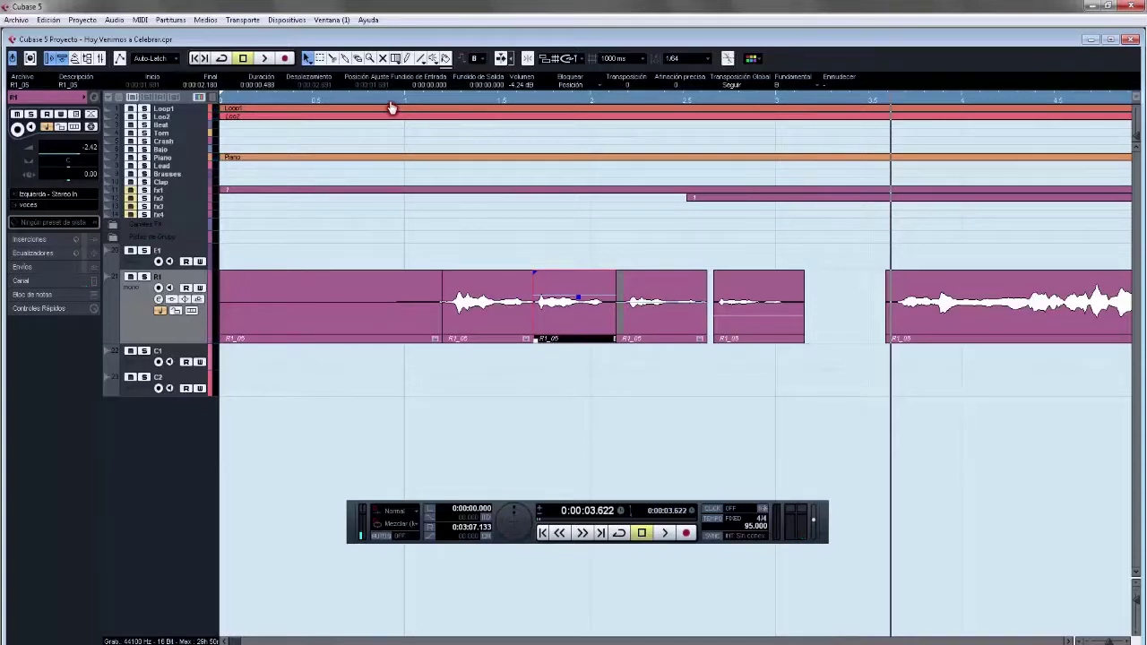
{"action": "left_click", "coordinate": [390, 102]}
{"action": "key", "text": "space"}
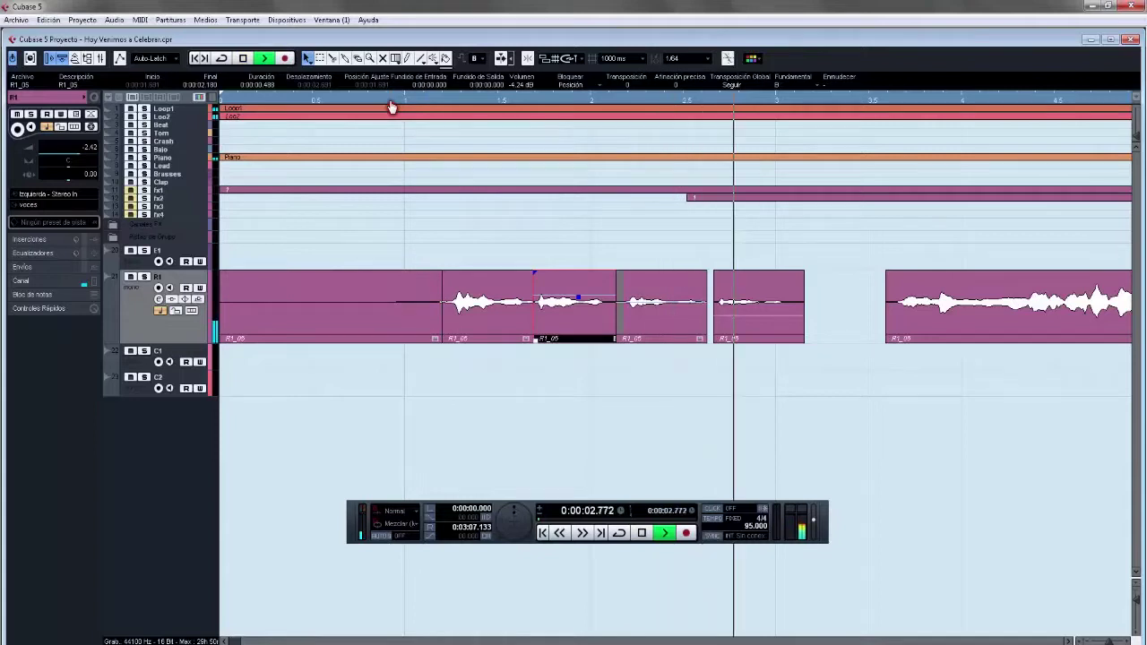
{"action": "key", "text": "space"}
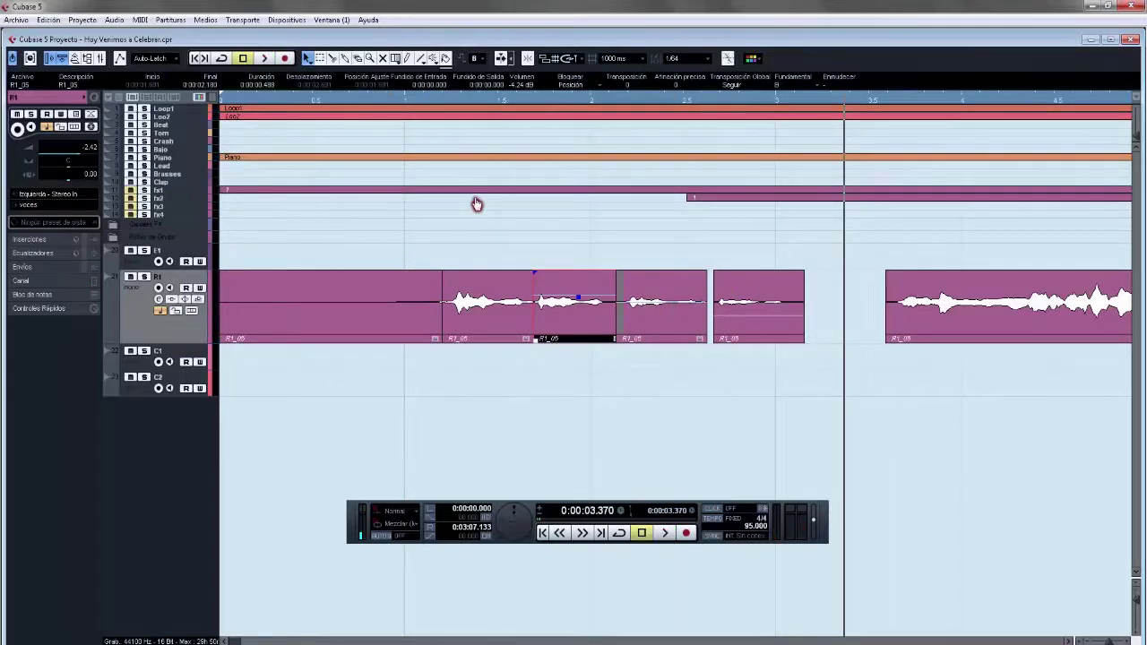
{"action": "key", "text": "g"}
{"action": "key", "text": "g"}
{"action": "key", "text": "g"}
{"action": "key", "text": "g"}
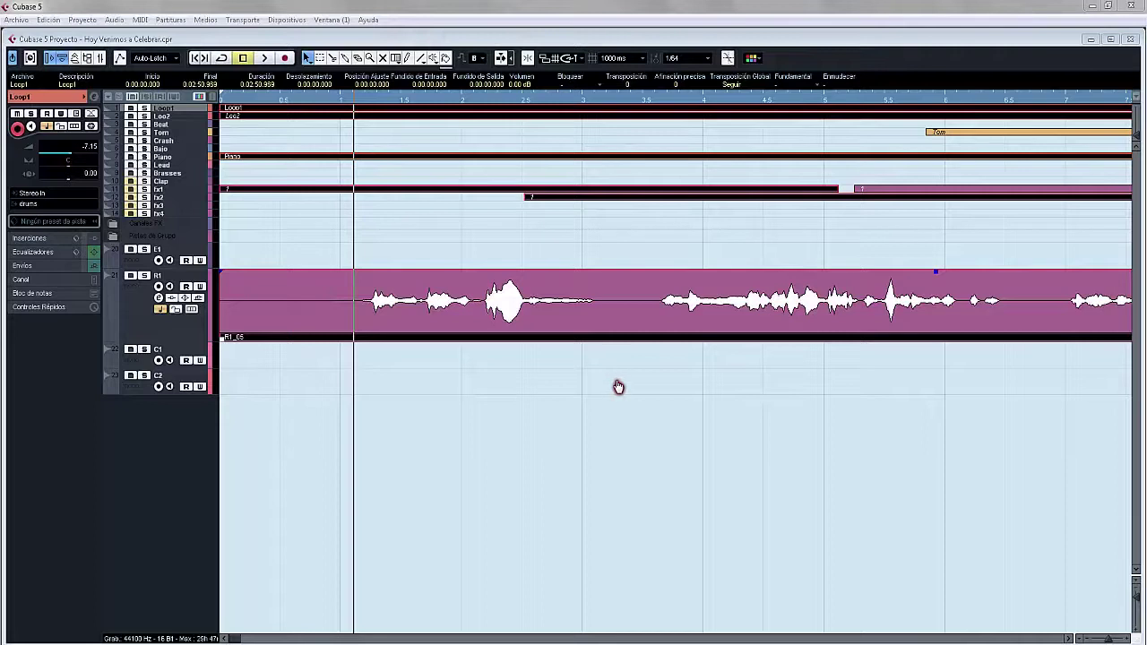
Step: With the transport displayed, split the clips on all tracks at 3.104 s and shift the later parts to start at 5.120 s
{"action": "key", "text": "F2"}
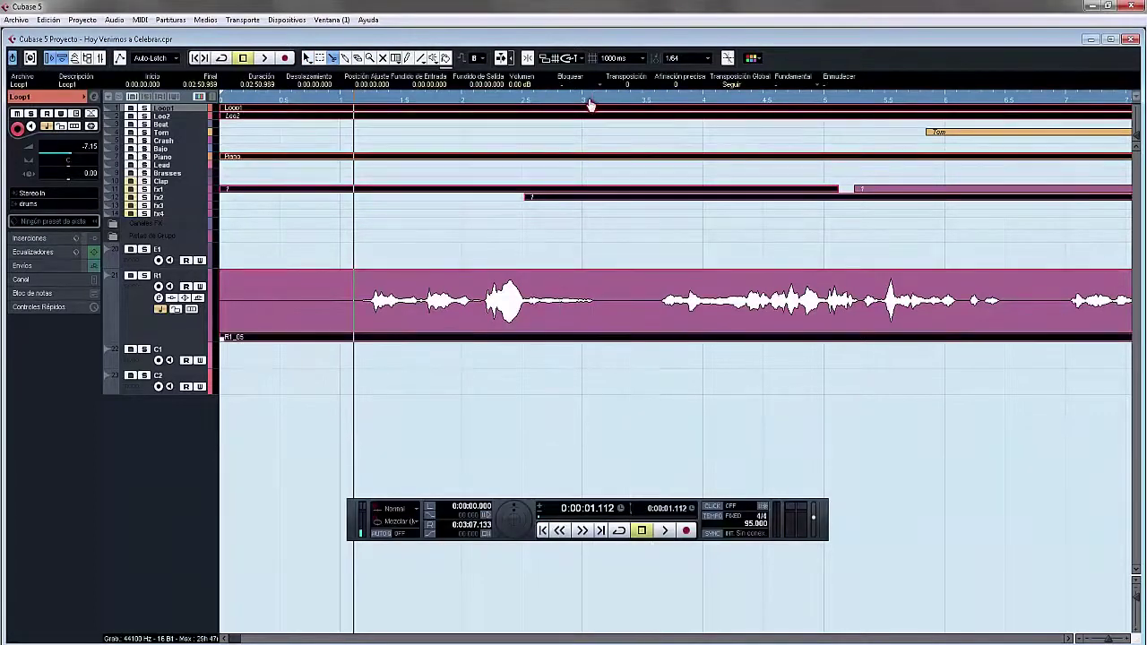
{"action": "left_click", "coordinate": [597, 109]}
{"action": "key", "text": "1"}
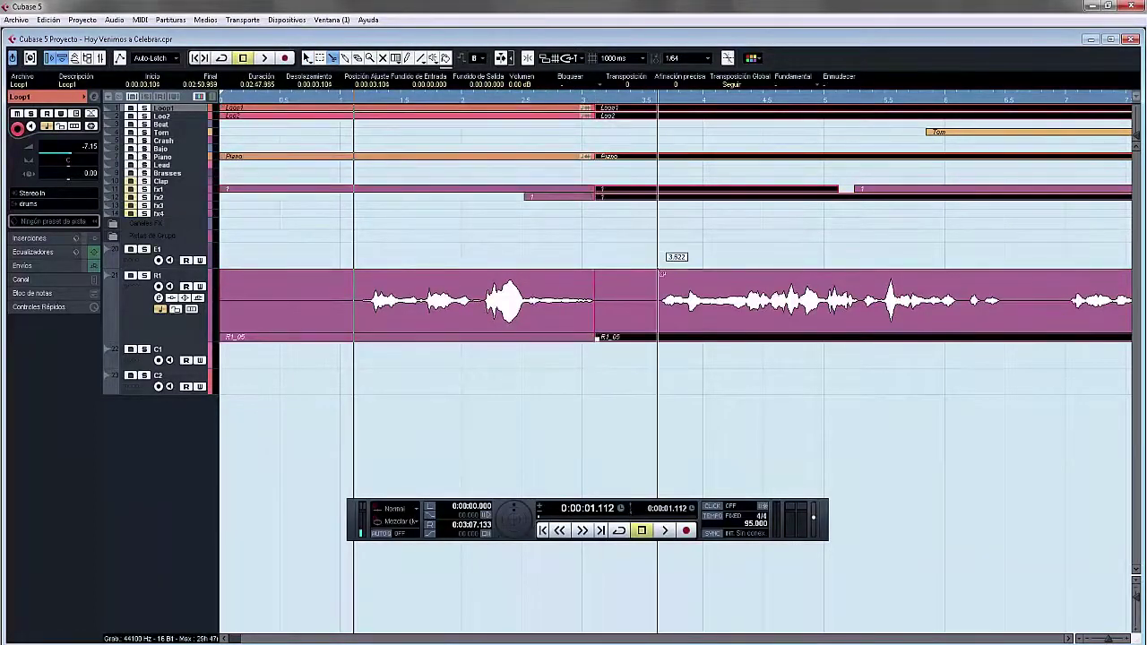
{"action": "left_click_drag", "start_coordinate": [599, 348], "coordinate": [844, 350]}
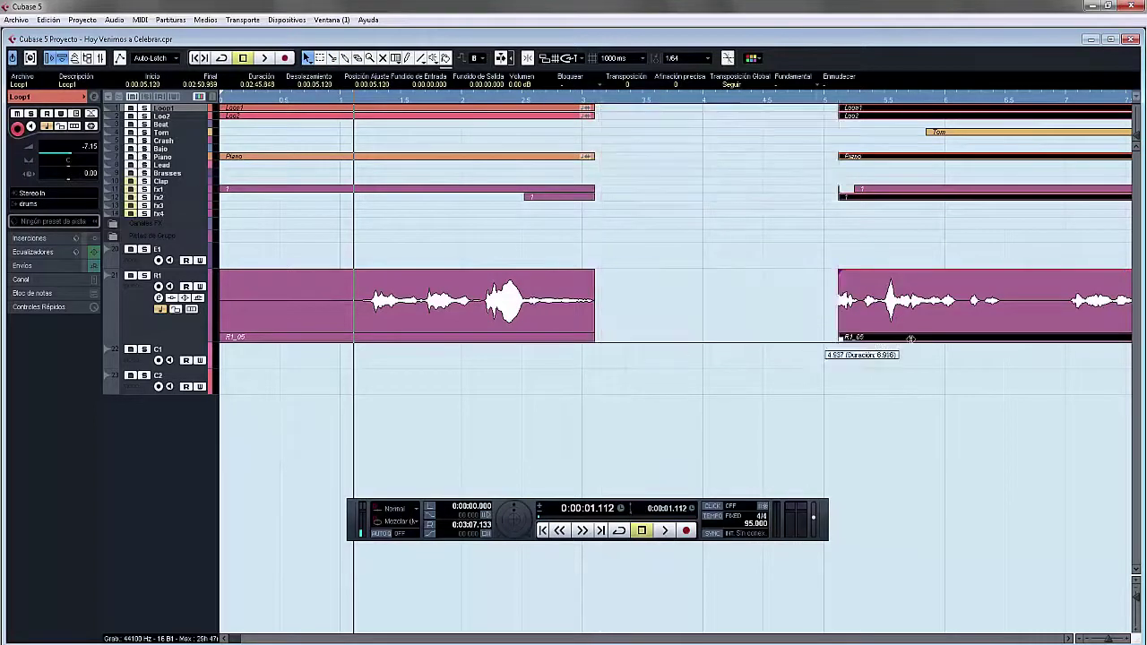
Step: Split the clips before the gap at 2.179 s and select the resulting short section across all tracks
{"action": "left_click", "coordinate": [615, 394]}
{"action": "left_click_drag", "start_coordinate": [558, 410], "coordinate": [488, 117]}
{"action": "key", "text": "3"}
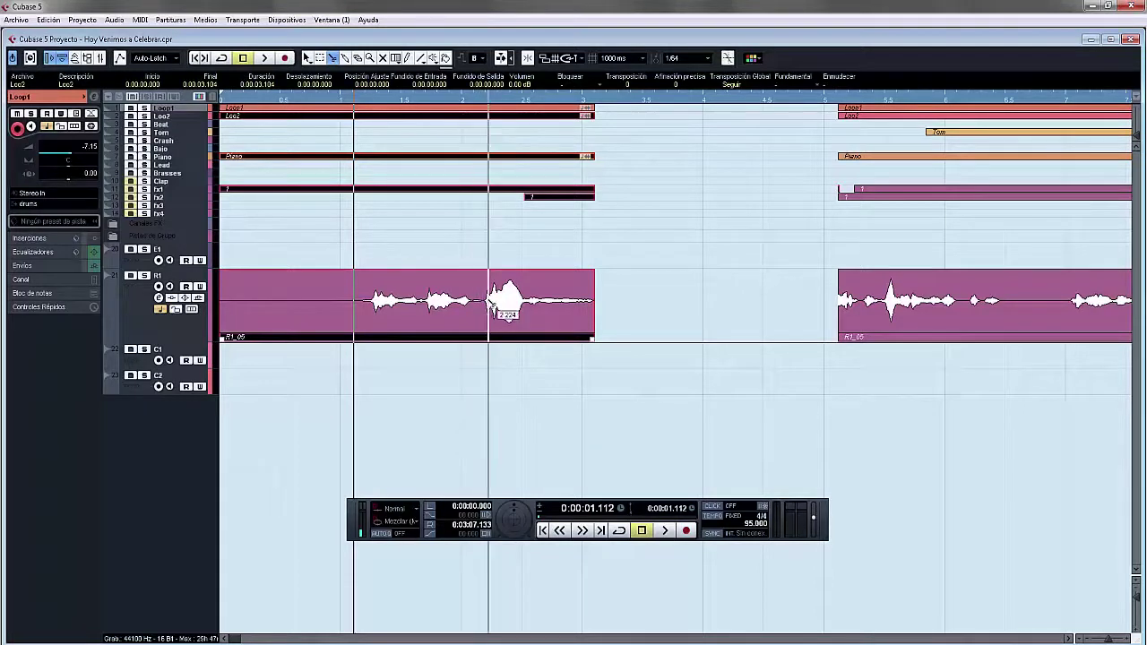
{"action": "left_click_drag", "start_coordinate": [608, 107], "coordinate": [484, 385]}
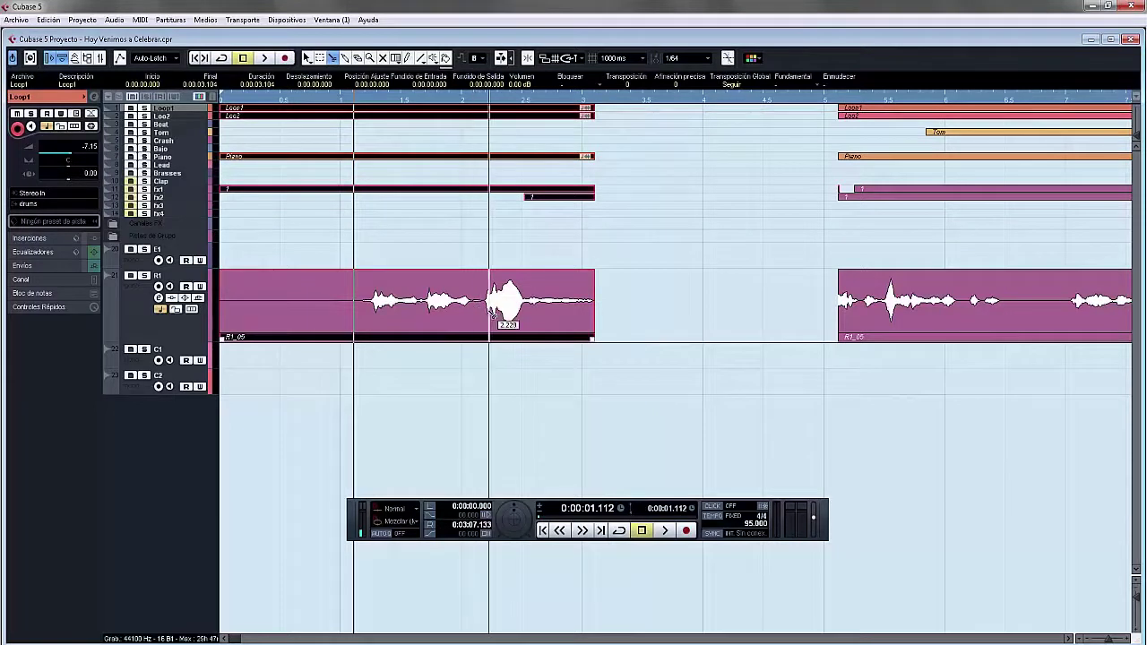
{"action": "left_click", "coordinate": [489, 314]}
{"action": "key", "text": "1"}
{"action": "left_click_drag", "start_coordinate": [600, 376], "coordinate": [529, 111]}
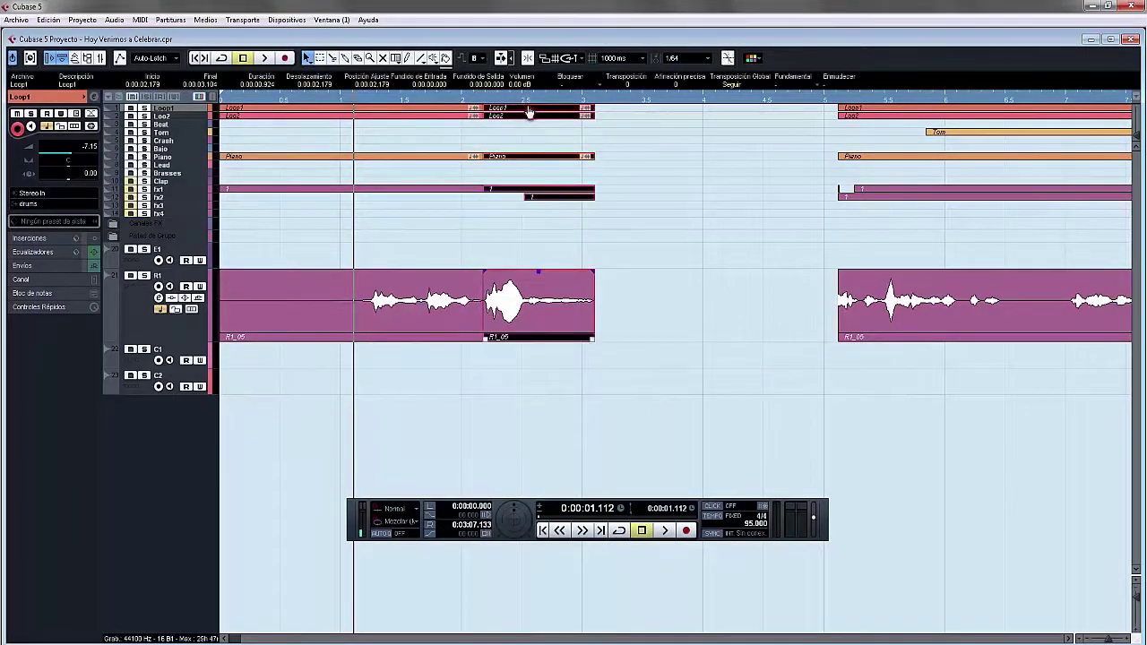
Step: Paste two copies of the short section across all tracks, starting at 2.515 s and 3.113 s
{"action": "key", "text": "ctrl+v"}
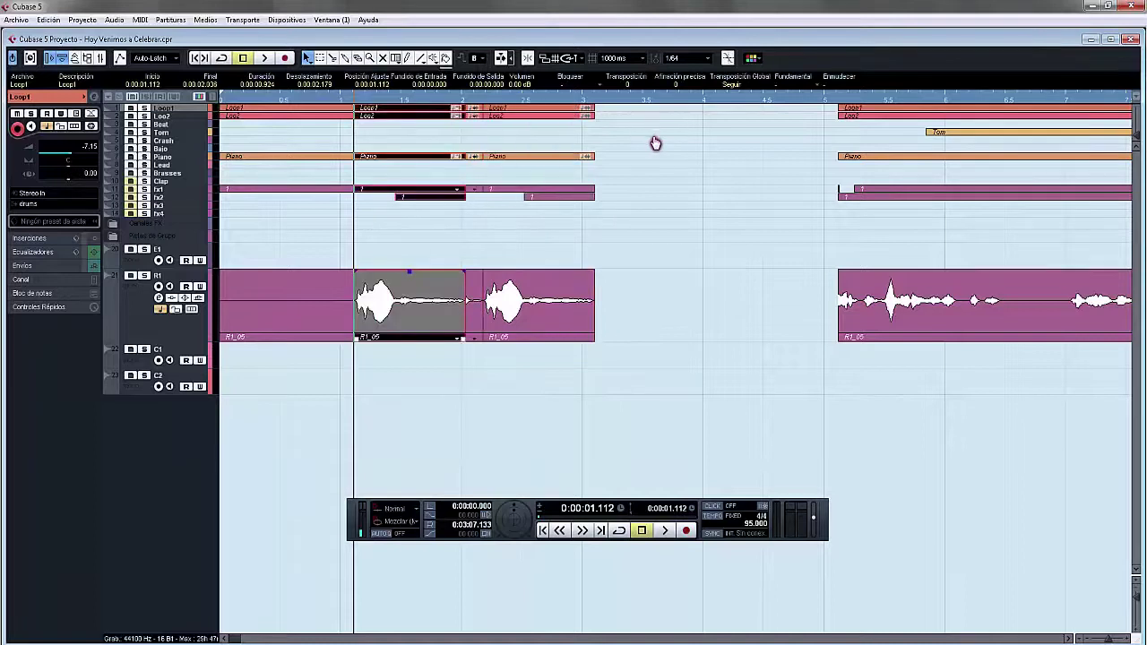
{"action": "key", "text": "Delete"}
{"action": "left_click", "coordinate": [596, 99]}
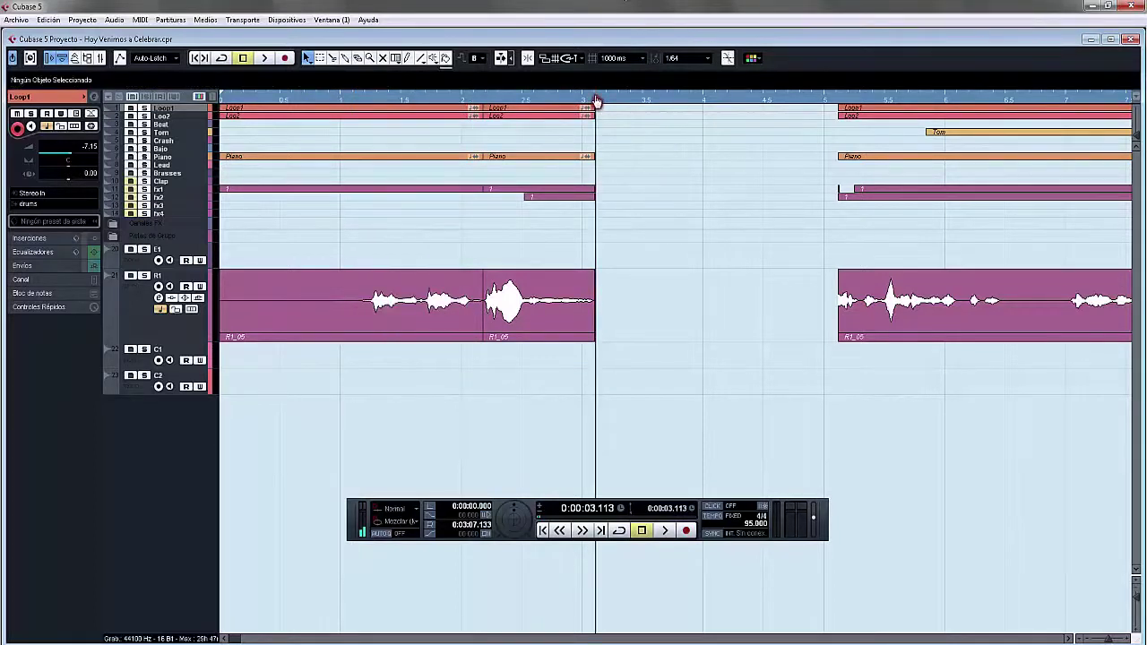
{"action": "key", "text": "ctrl+v"}
{"action": "left_click_drag", "start_coordinate": [610, 312], "coordinate": [578, 310]}
{"action": "key", "text": "ctrl+z"}
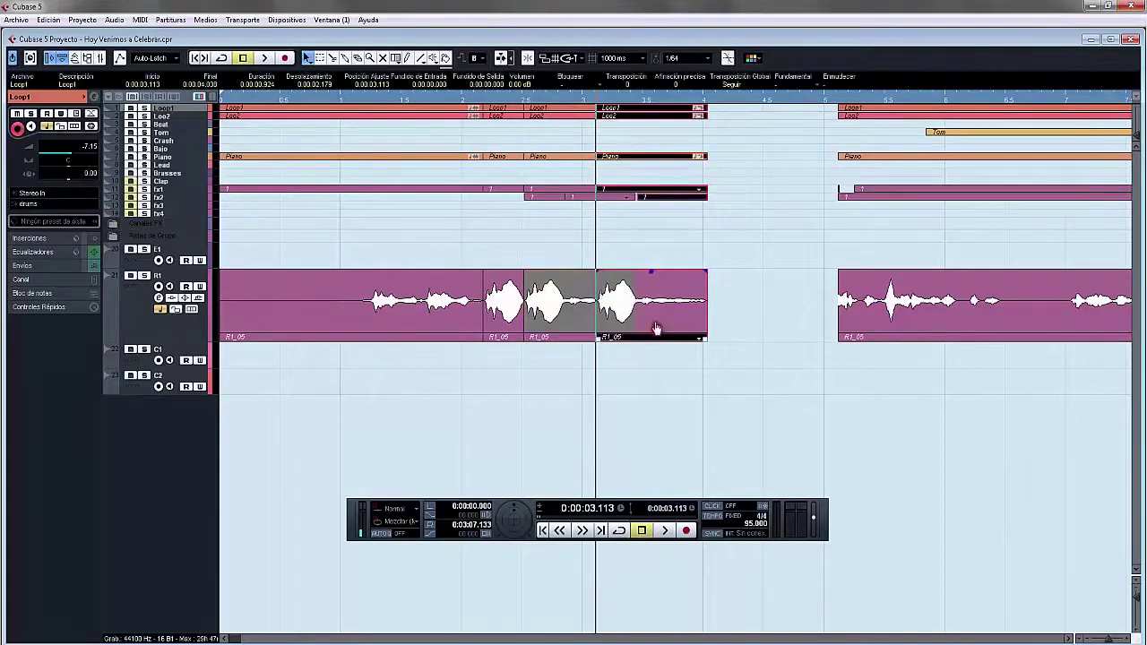
Step: Paste two more copies of the section across all tracks, starting at 3.489 s and 3.835 s
{"action": "mouse_move", "coordinate": [640, 96]}
{"action": "left_mouse_down"}
{"action": "mouse_move", "coordinate": [631, 100]}
{"action": "mouse_move", "coordinate": [642, 106]}
{"action": "left_mouse_up"}
{"action": "key", "text": "ctrl+v"}
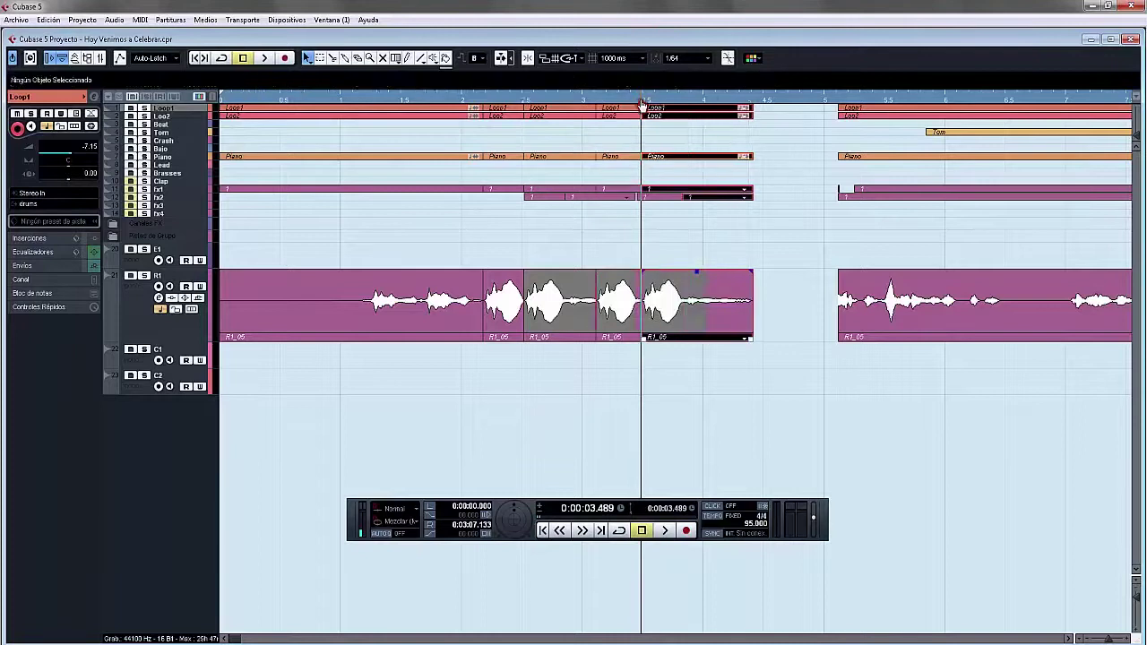
{"action": "left_click", "coordinate": [707, 100]}
{"action": "left_click_drag", "start_coordinate": [707, 104], "coordinate": [684, 103]}
{"action": "key", "text": "ctrl+v"}
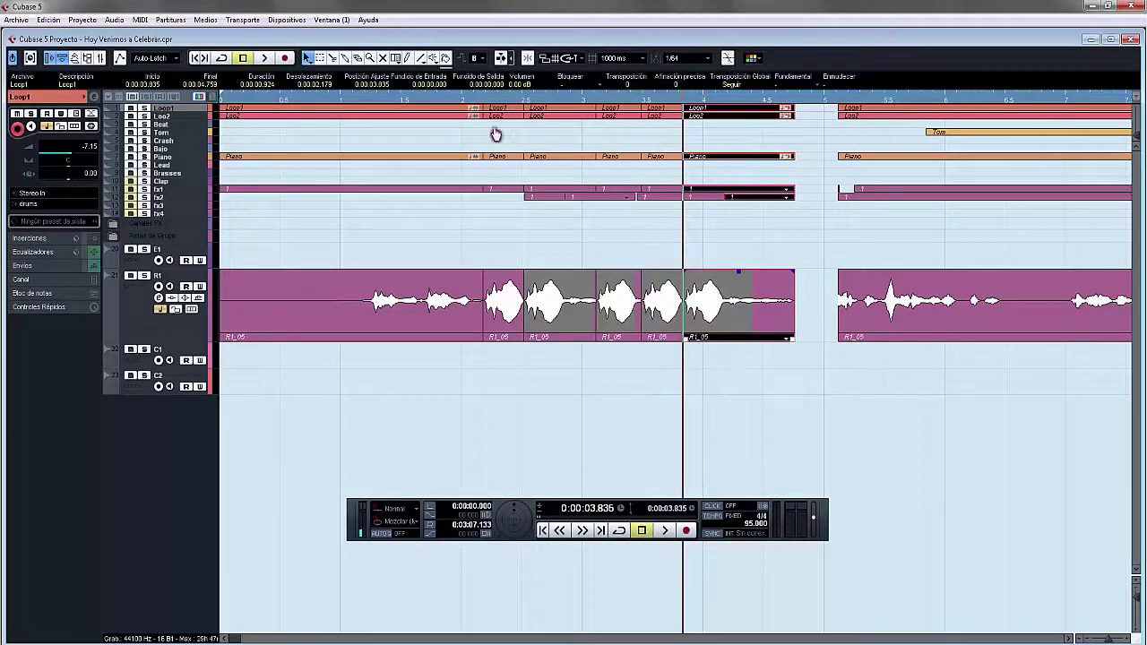
Step: Lower the volume of the R1 copy at 2.515 s and set the last R1 copy to -4.67 dB
{"action": "left_click", "coordinate": [440, 100]}
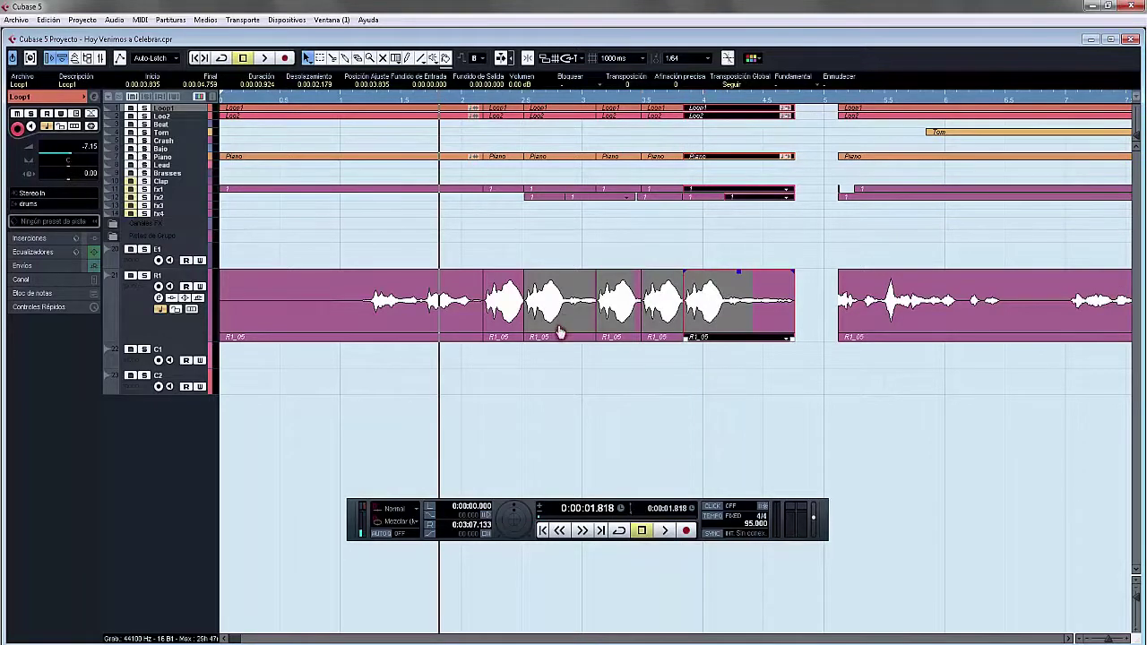
{"action": "left_click", "coordinate": [558, 324]}
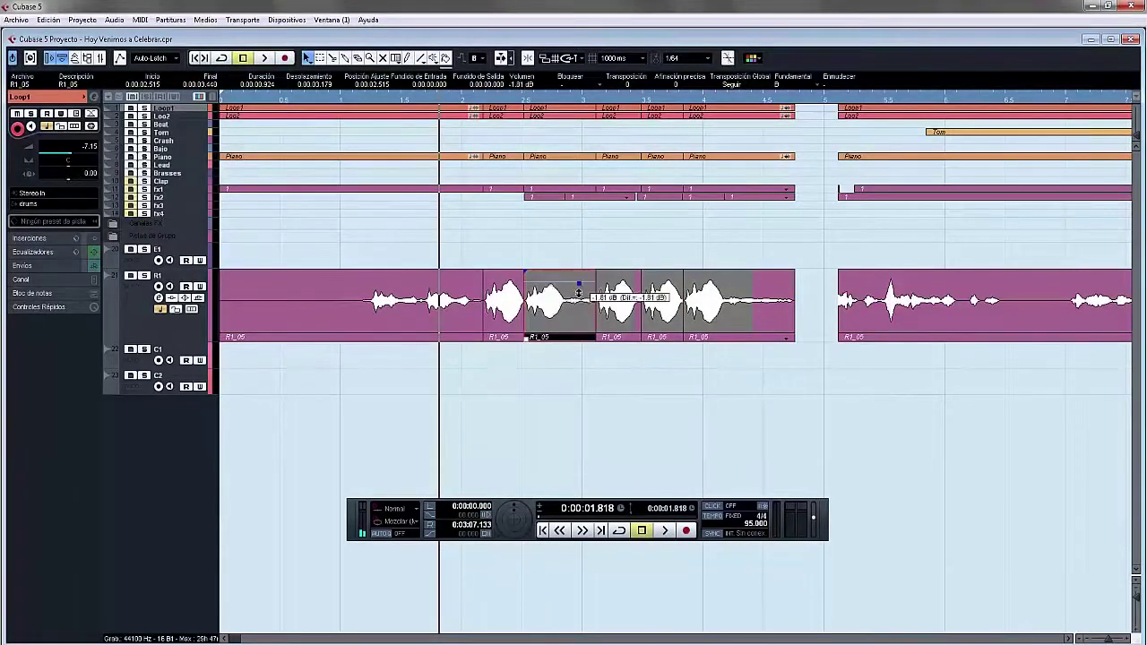
{"action": "left_click", "coordinate": [618, 287]}
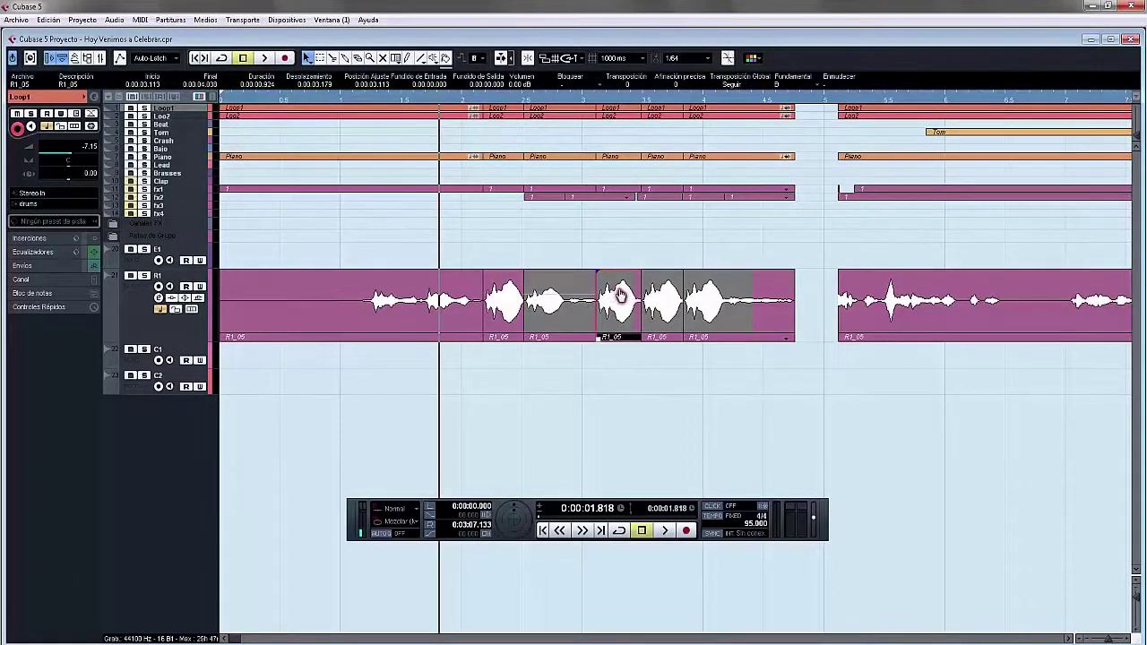
{"action": "left_click", "coordinate": [697, 309]}
{"action": "left_click_drag", "start_coordinate": [736, 273], "coordinate": [739, 297]}
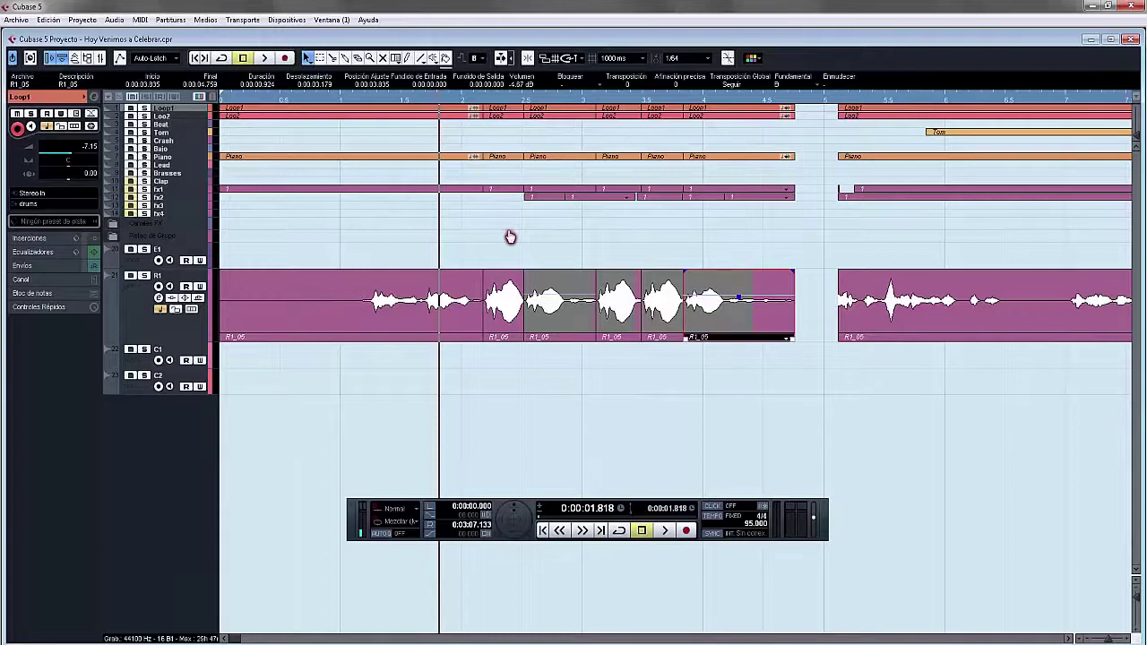
Step: Play the repeats from the 1-second mark and tighten the R1 copies, starting the second at 2.831 s and the last at 3.603 s
{"action": "left_click", "coordinate": [341, 100]}
{"action": "key", "text": "space"}
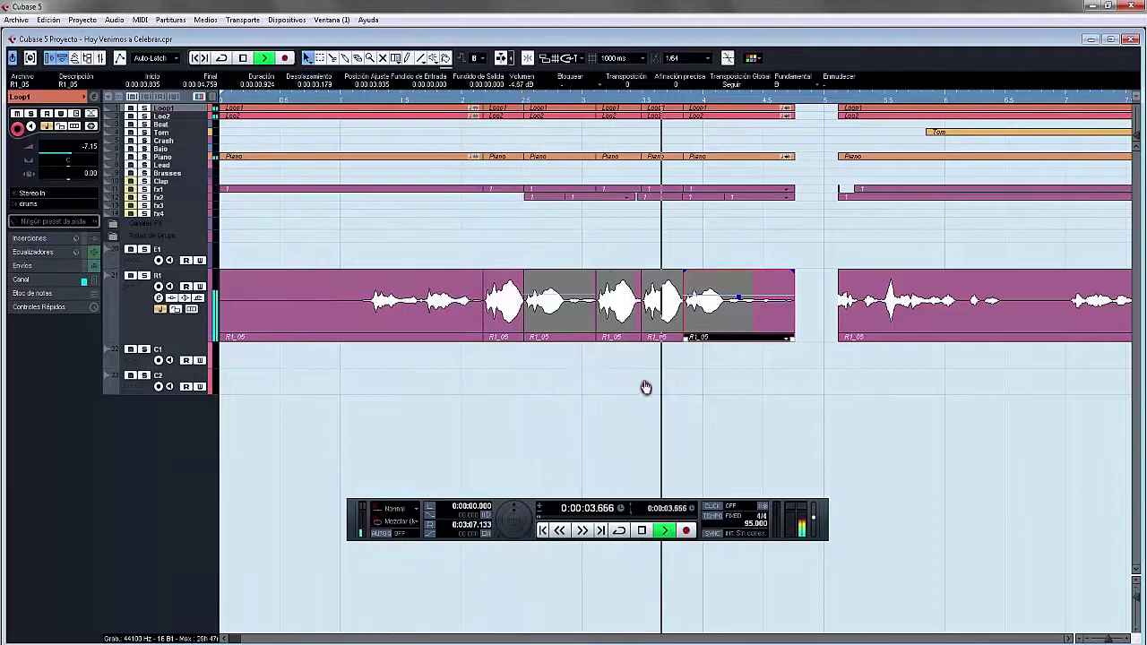
{"action": "key", "text": "space"}
{"action": "left_click_drag", "start_coordinate": [627, 325], "coordinate": [598, 324]}
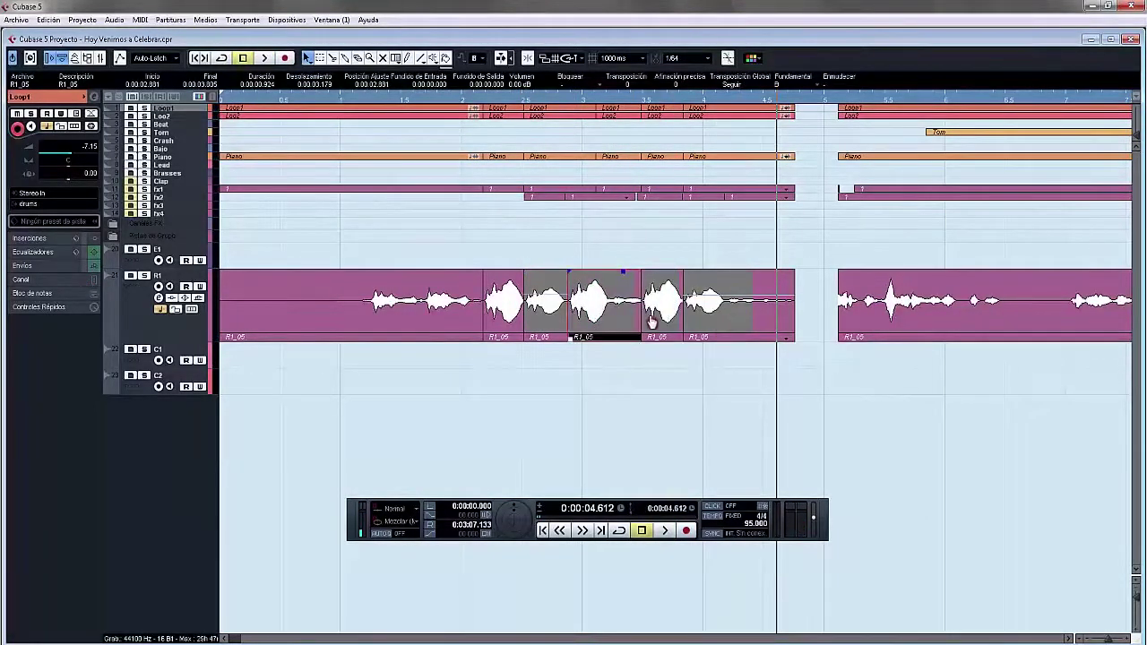
{"action": "mouse_move", "coordinate": [671, 325]}
{"action": "left_mouse_down"}
{"action": "mouse_move", "coordinate": [743, 328]}
{"action": "mouse_move", "coordinate": [681, 330]}
{"action": "left_mouse_up"}
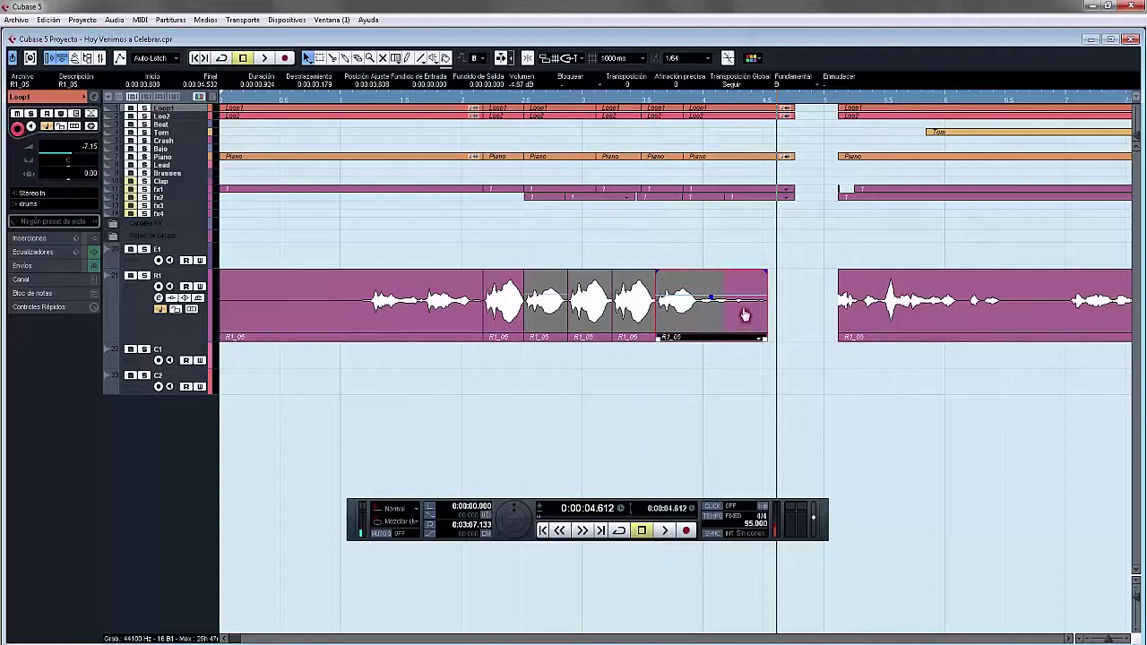
Step: Paste another copy of the section across all tracks at 3.939 s and play the result from about the 1-second mark
{"action": "key", "text": "ctrl+d"}
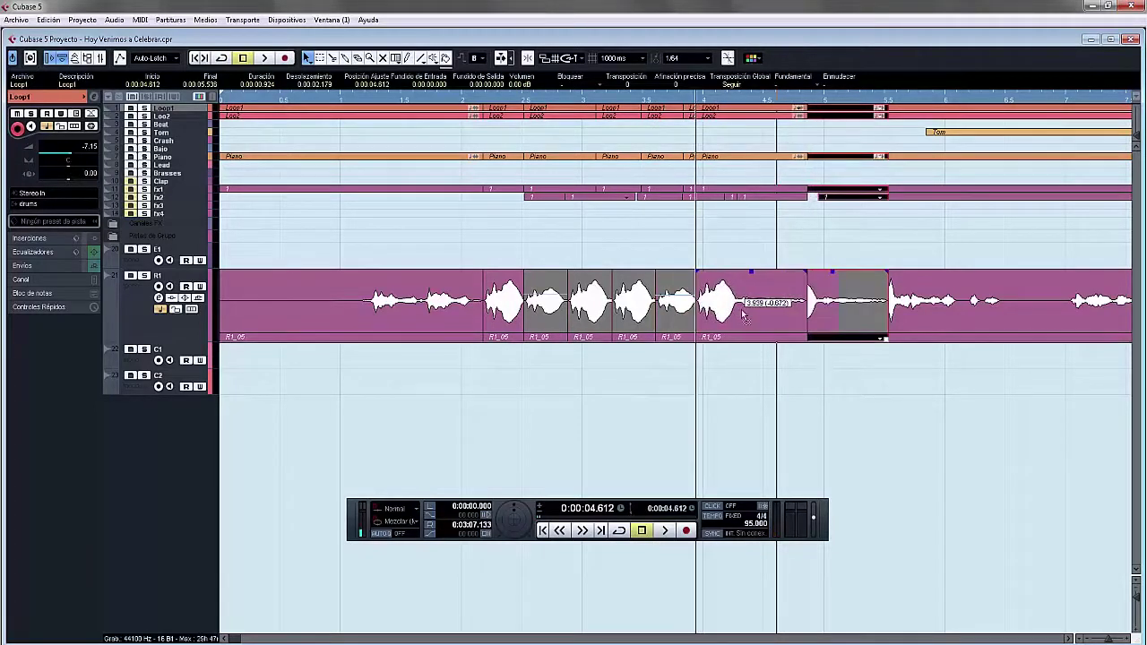
{"action": "key", "text": "ctrl+z"}
{"action": "left_click", "coordinate": [338, 100]}
{"action": "key", "text": "space"}
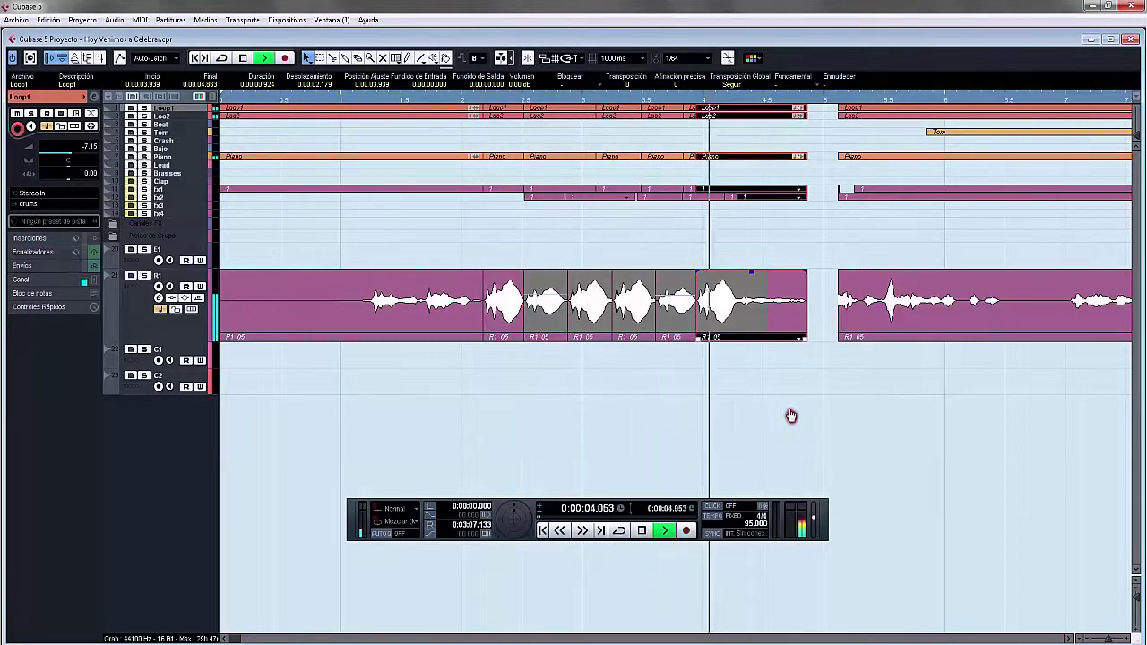
{"action": "key", "text": "space"}
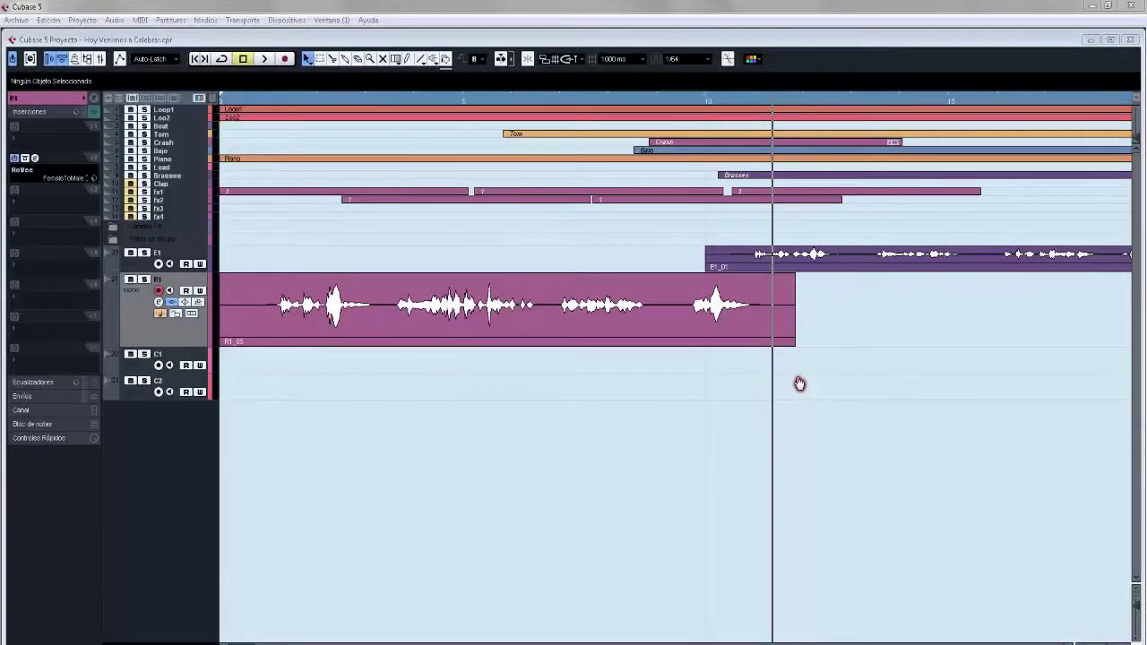
Step: Display the transport, open the RoVee voice changer on track R1 and load its MaleToFemale preset
{"action": "key", "text": "F2"}
{"action": "left_click", "coordinate": [36, 161]}
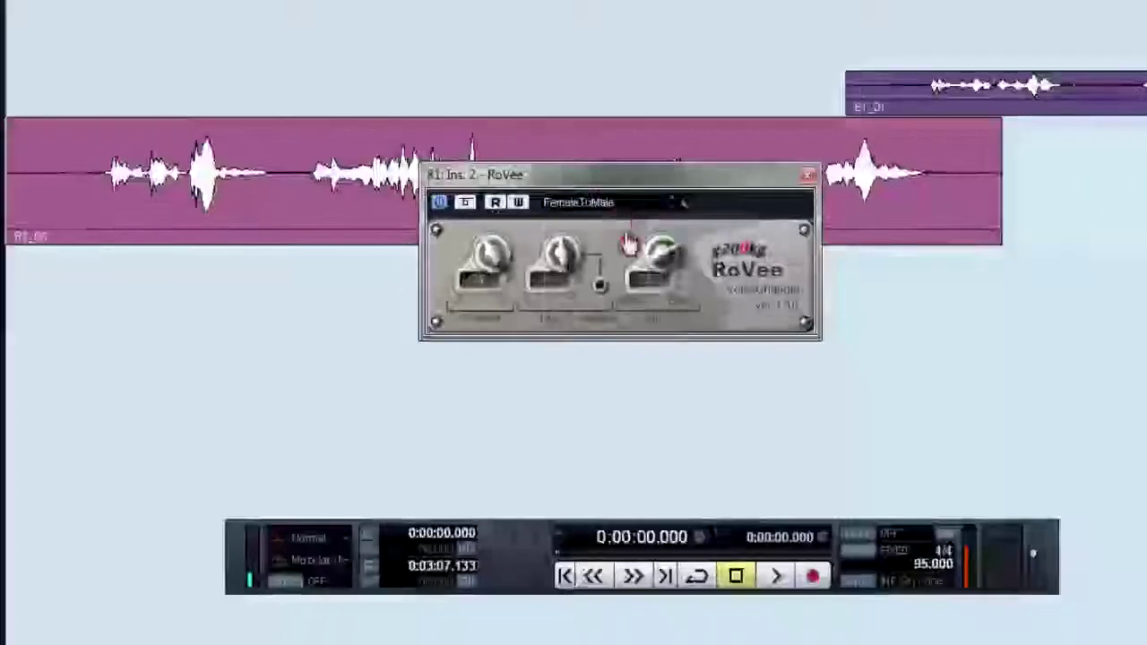
{"action": "left_click", "coordinate": [628, 203]}
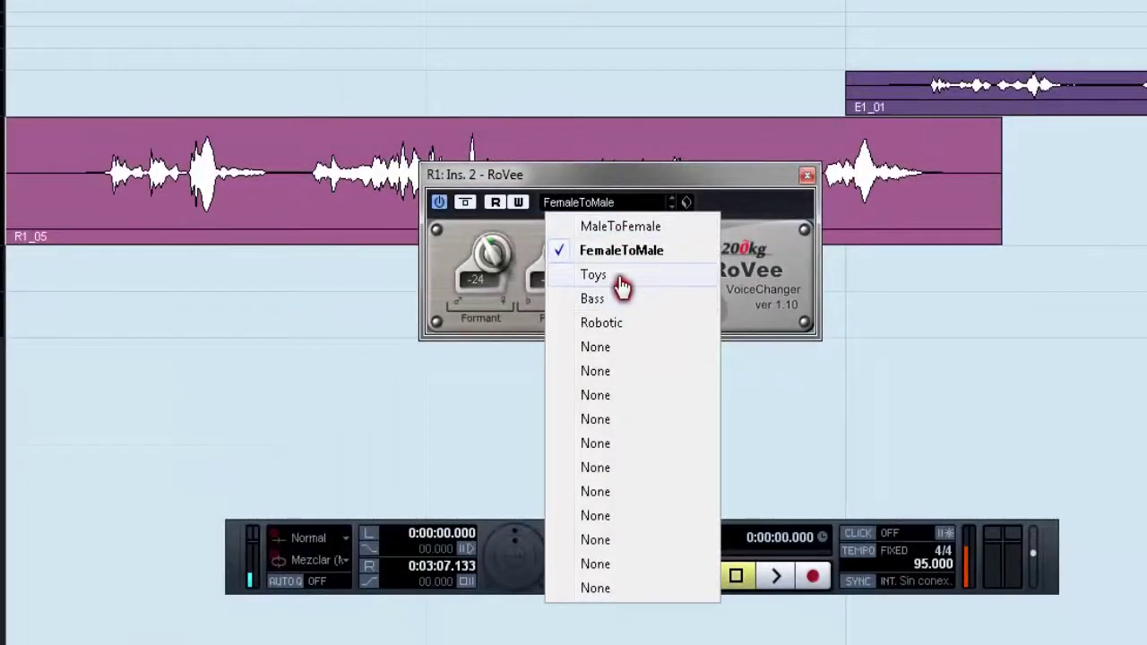
{"action": "left_click", "coordinate": [633, 227]}
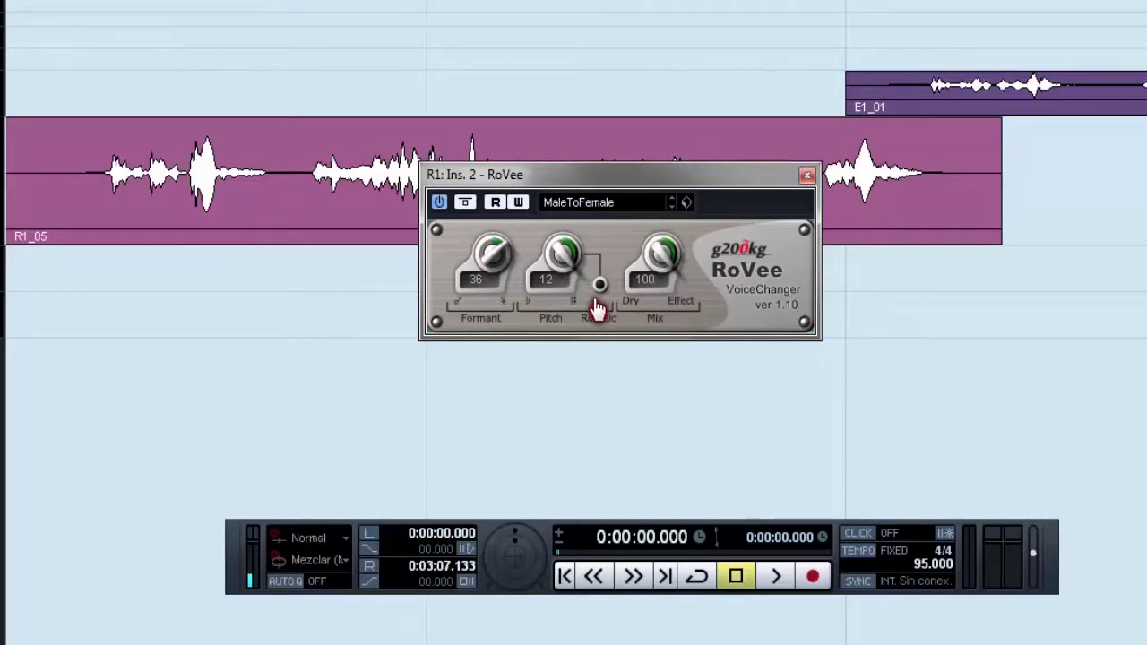
Step: While playing the song, adjust RoVee to a Pitch of 9, a Mix of 77 and a Formant of about -15
{"action": "key", "text": "space"}
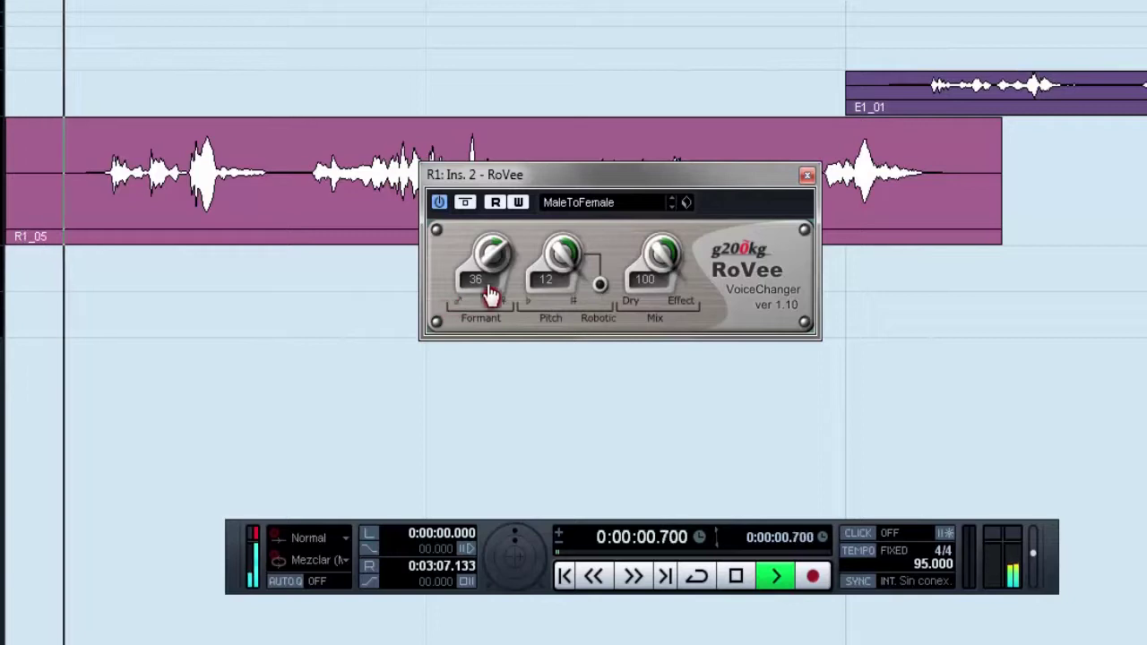
{"action": "left_click_drag", "start_coordinate": [559, 261], "coordinate": [604, 343]}
{"action": "left_click_drag", "start_coordinate": [660, 257], "coordinate": [671, 336]}
{"action": "left_click_drag", "start_coordinate": [510, 271], "coordinate": [535, 356]}
{"action": "left_click_drag", "start_coordinate": [671, 259], "coordinate": [678, 305]}
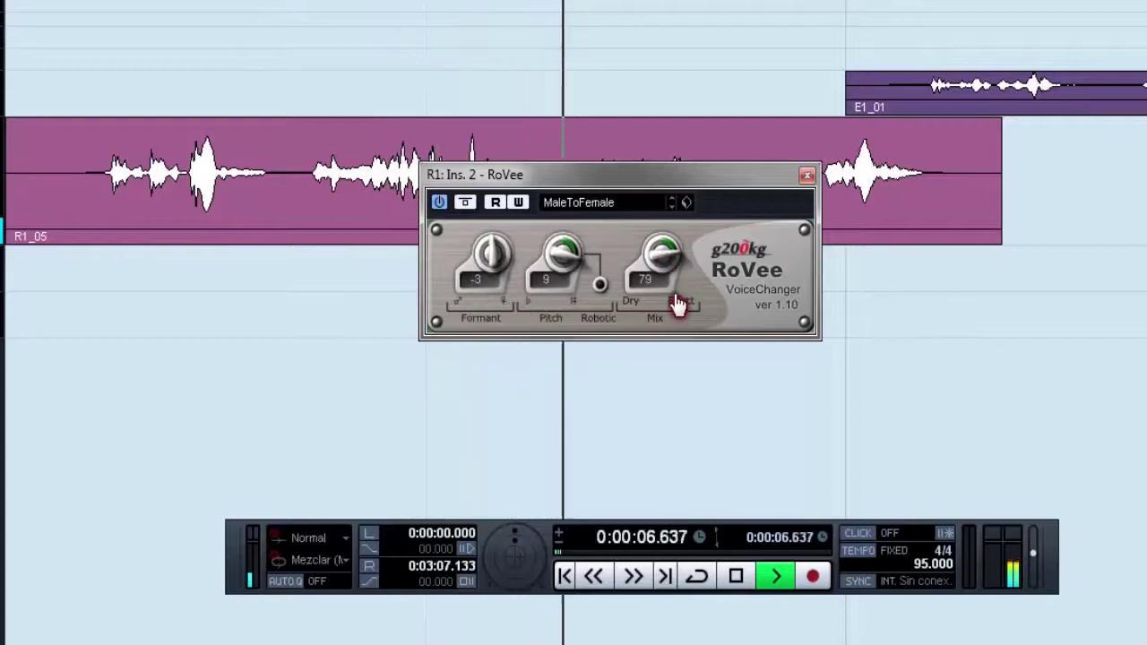
{"action": "left_click_drag", "start_coordinate": [661, 259], "coordinate": [661, 254]}
{"action": "left_click_drag", "start_coordinate": [512, 264], "coordinate": [481, 254]}
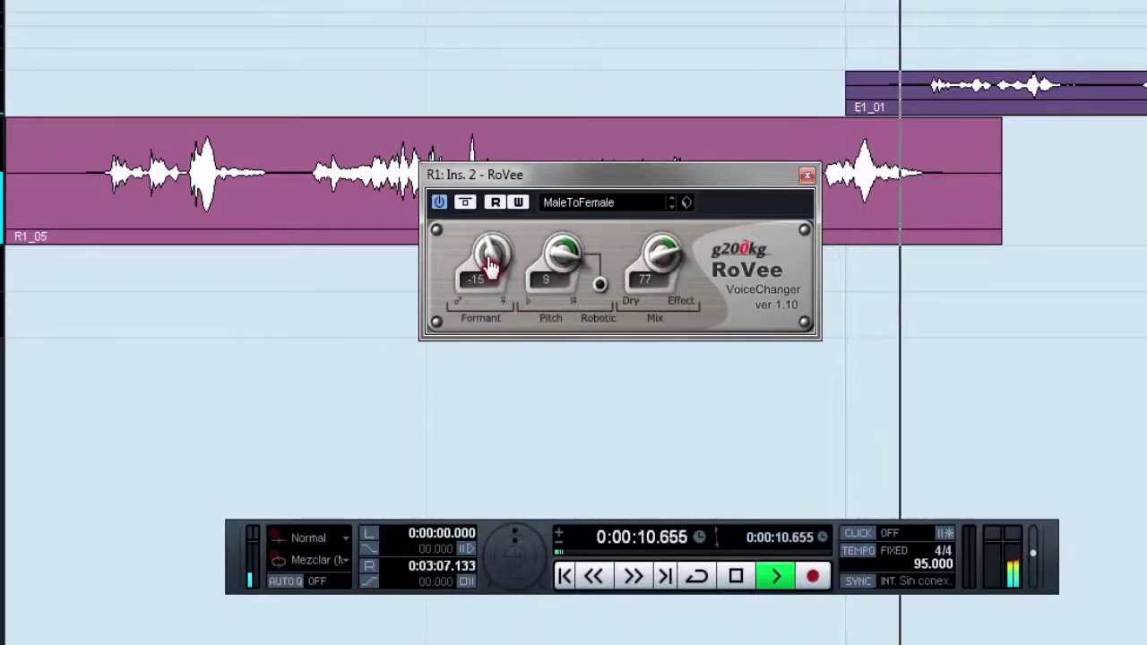
{"action": "key", "text": "space"}
Step: Load RoVee's Toys preset and play the R1 vocal from near the beginning to hear it
{"action": "left_click", "coordinate": [592, 204]}
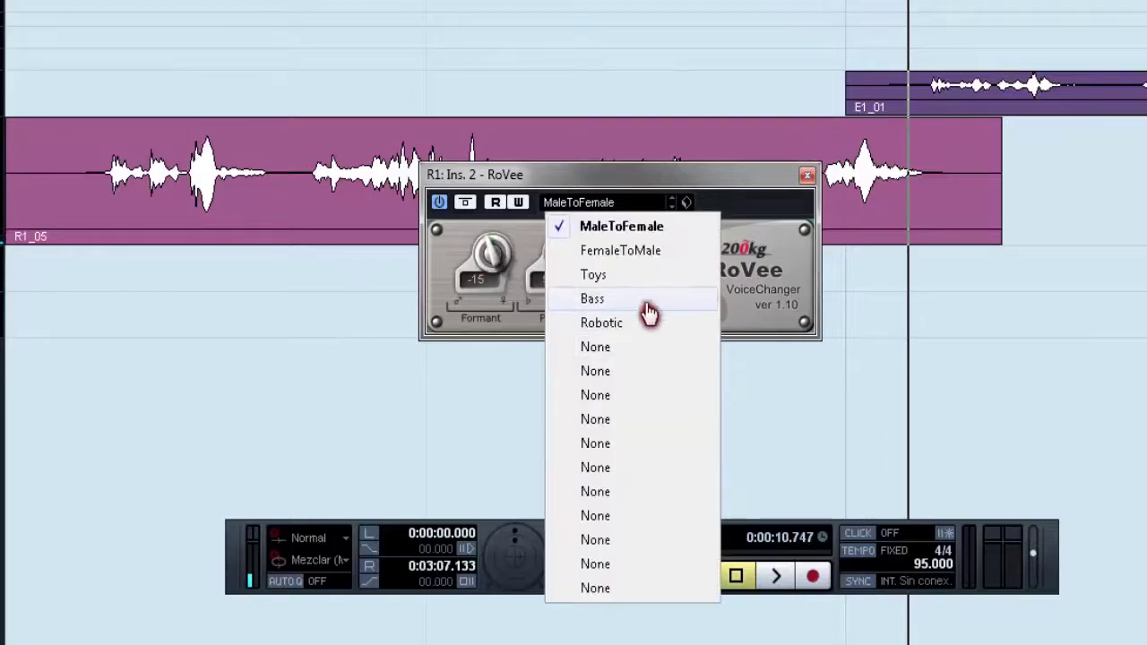
{"action": "left_click", "coordinate": [593, 276]}
{"action": "key", "text": "KP_0"}
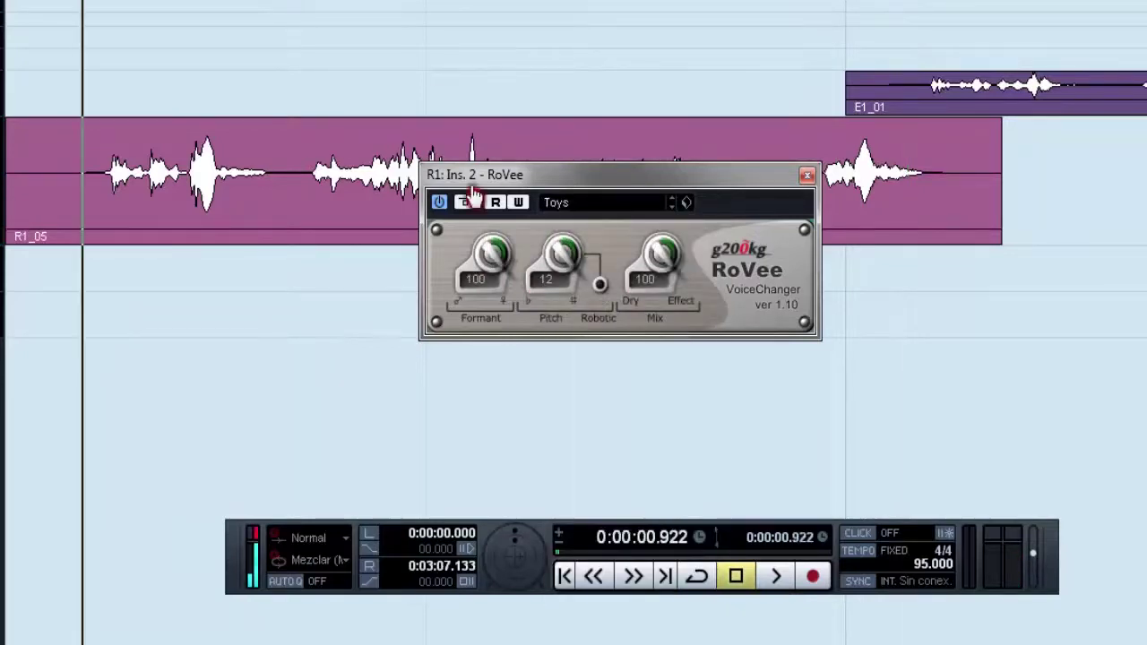
{"action": "key", "text": "space"}
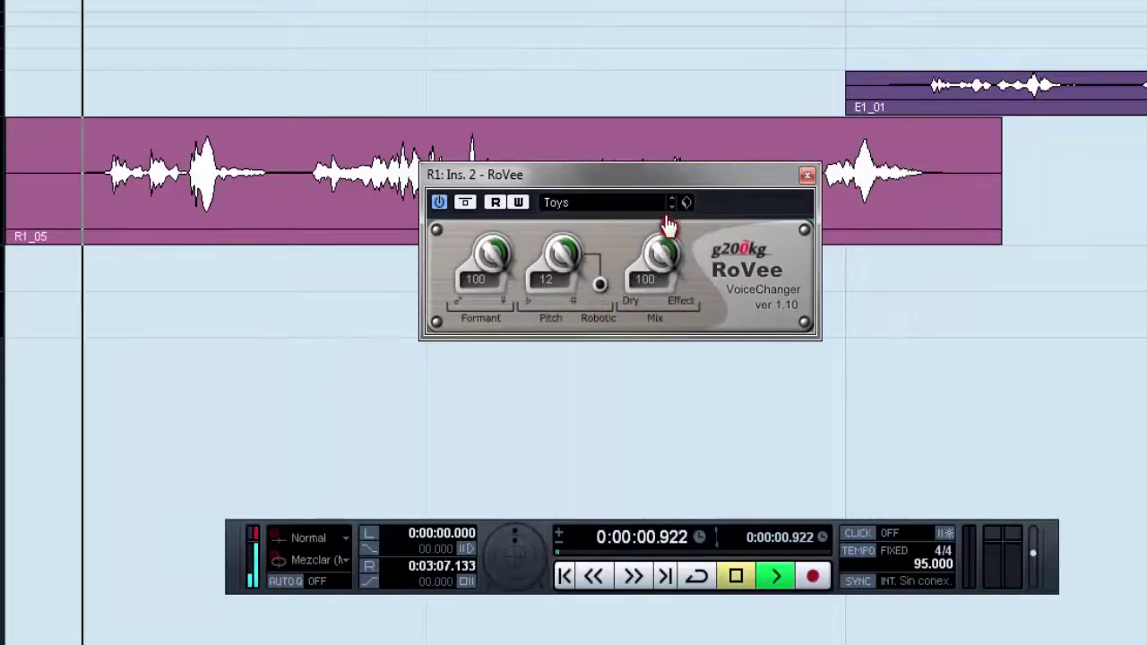
{"action": "key", "text": "space"}
Step: Load RoVee's Robotic preset and, during playback, set the Mix to 91 and the Formant to about -17
{"action": "left_click", "coordinate": [616, 204]}
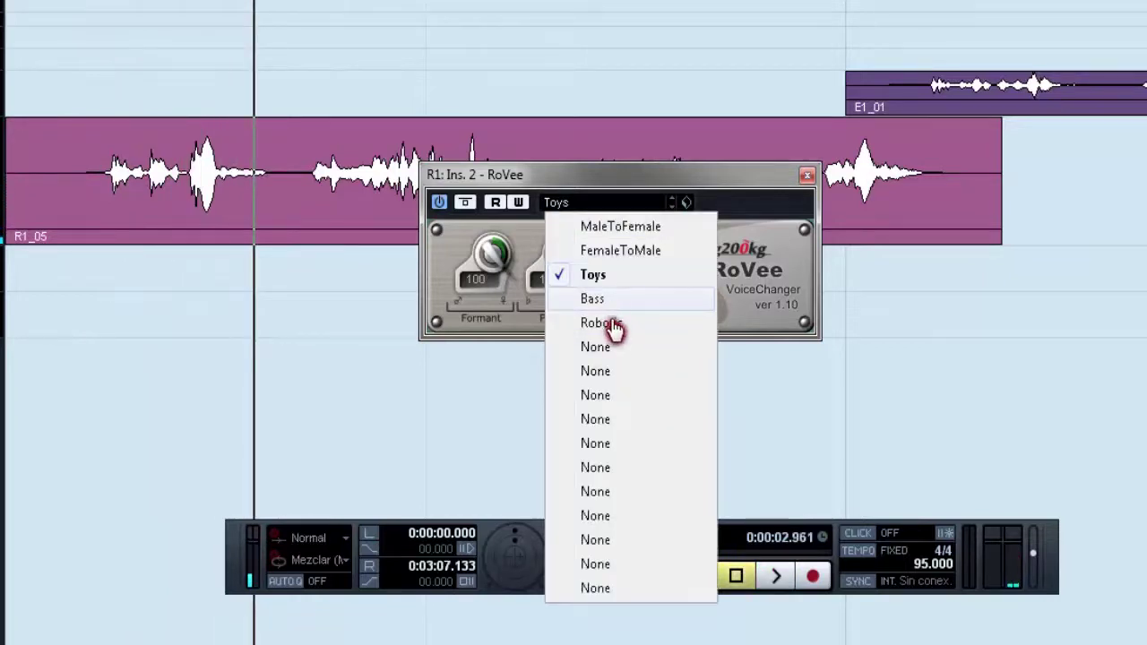
{"action": "left_click", "coordinate": [607, 325]}
{"action": "key", "text": "space"}
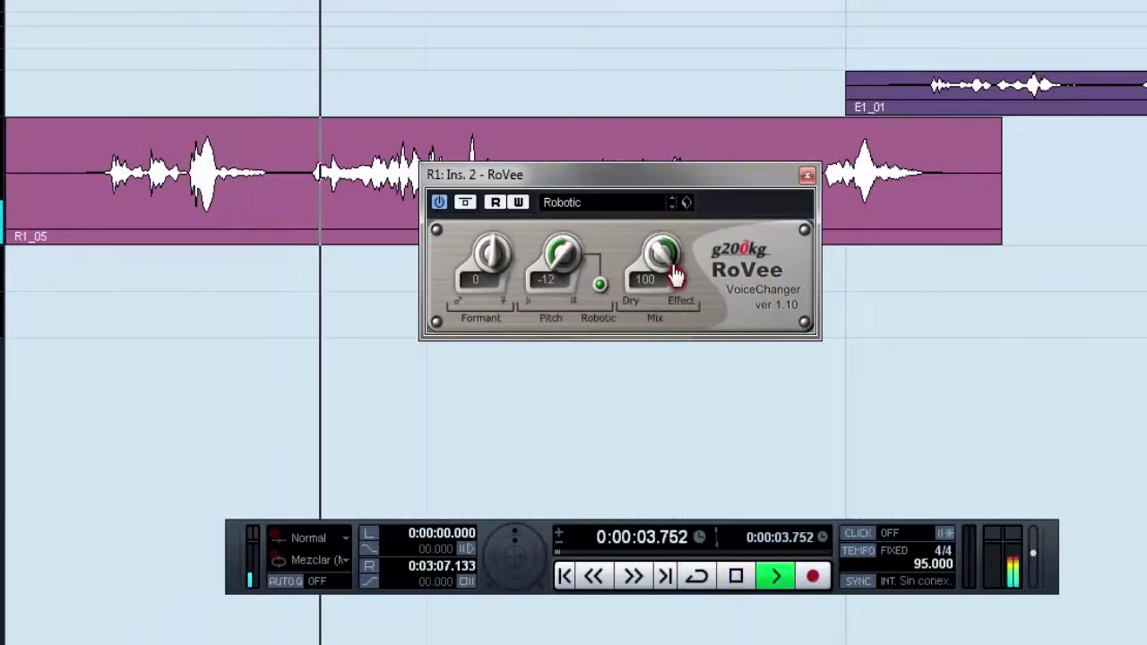
{"action": "left_click_drag", "start_coordinate": [673, 250], "coordinate": [726, 411]}
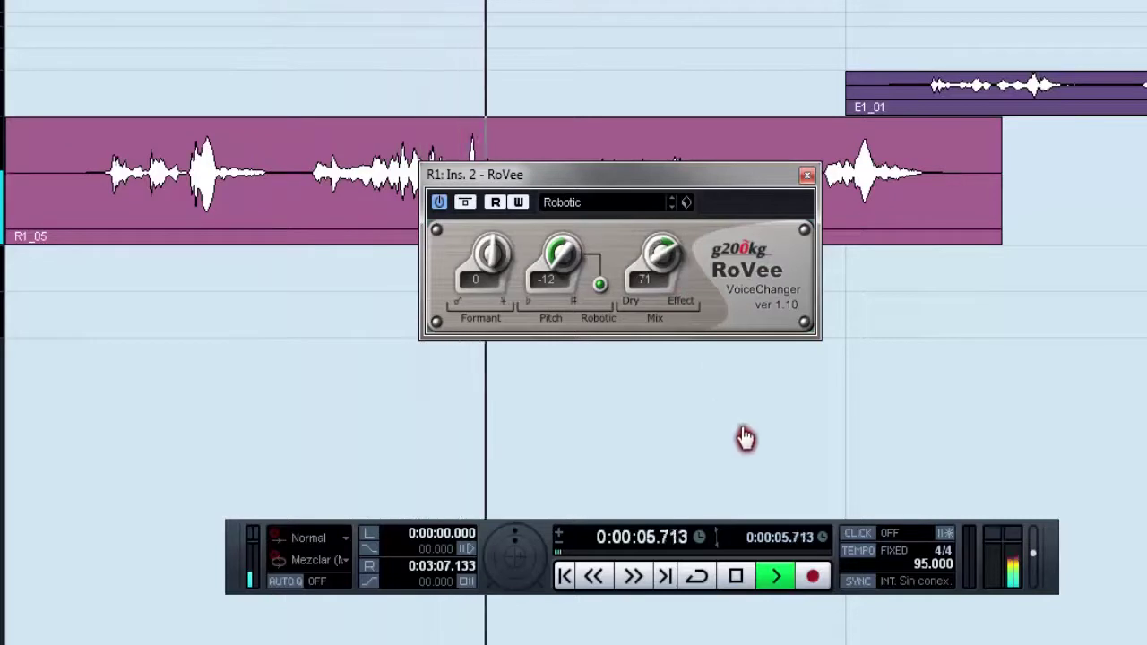
{"action": "left_click_drag", "start_coordinate": [684, 292], "coordinate": [499, 290]}
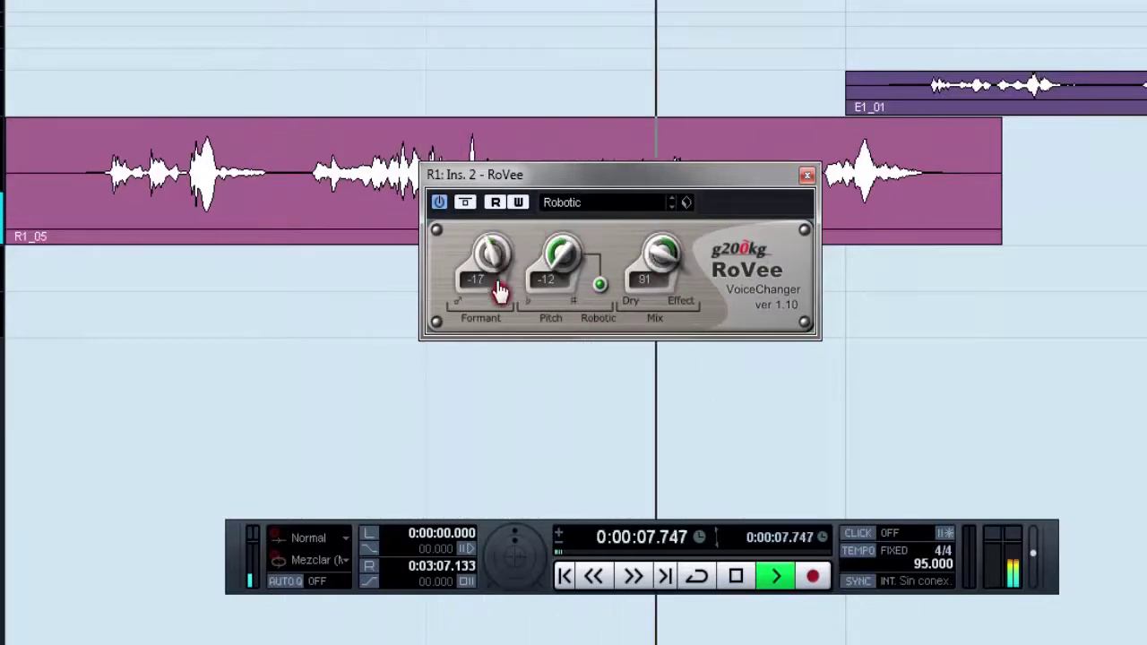
{"action": "key", "text": "space"}
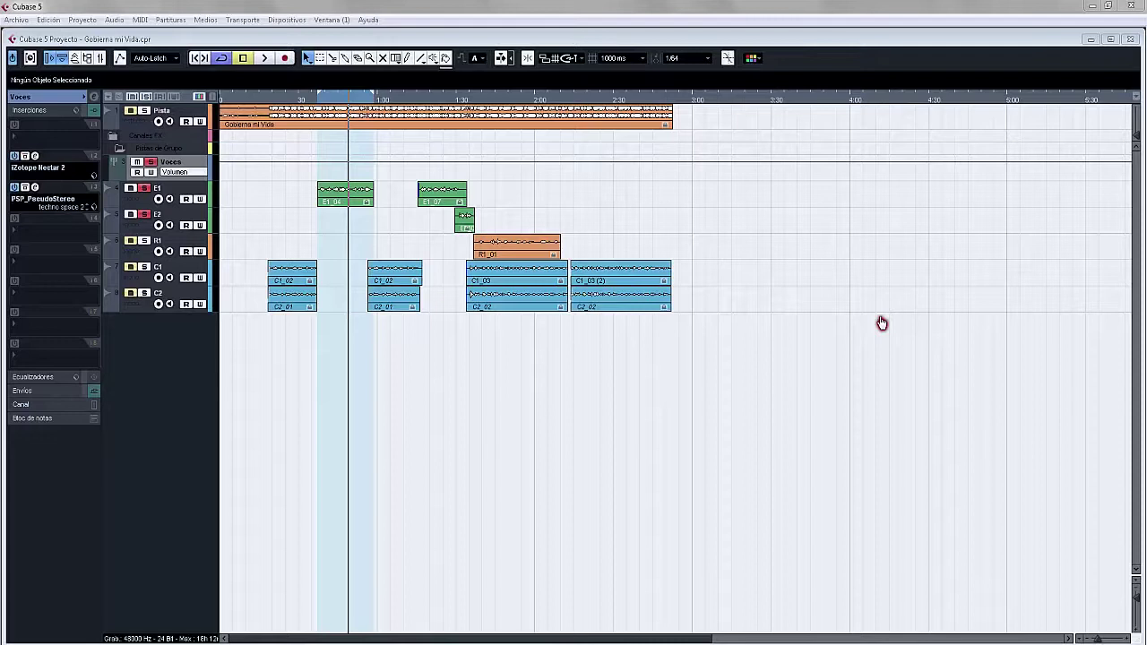
Step: Display the transport, open iZotope Nectar 2 on the Voces group track and bring up its preset manager
{"action": "key", "text": "F2"}
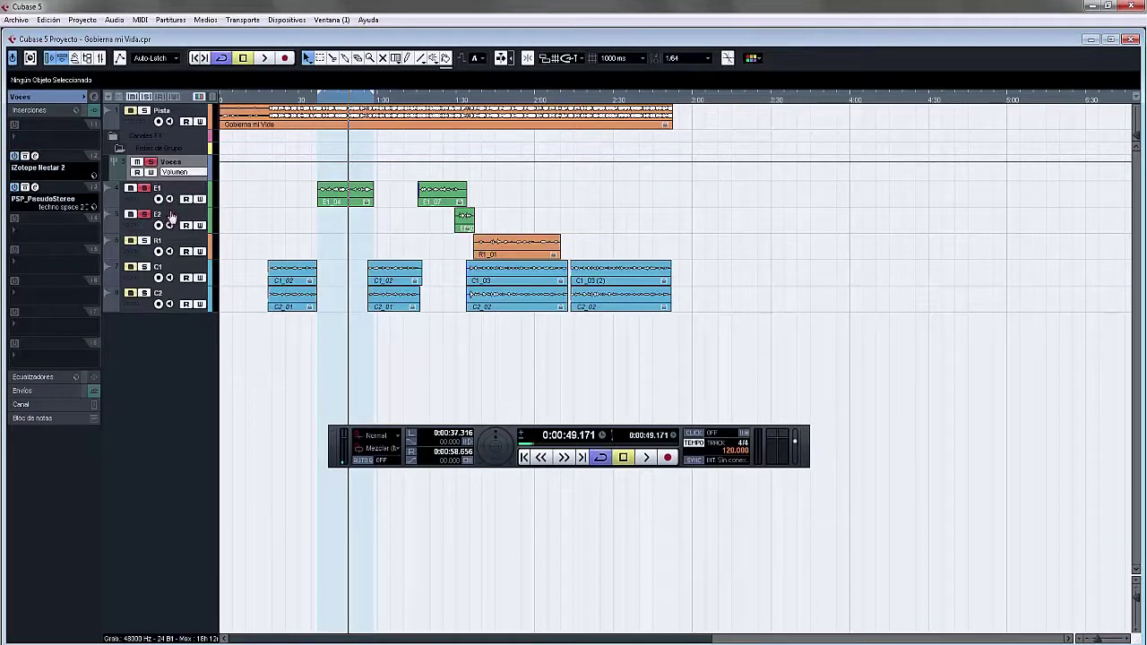
{"action": "left_click", "coordinate": [35, 157]}
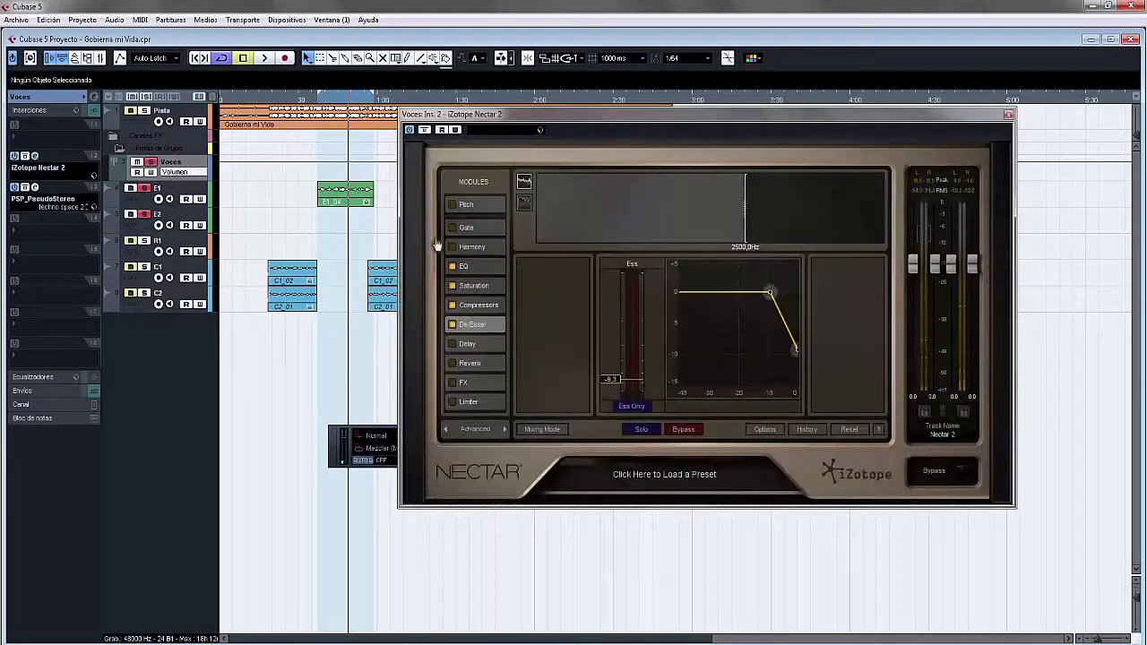
{"action": "left_click", "coordinate": [649, 484]}
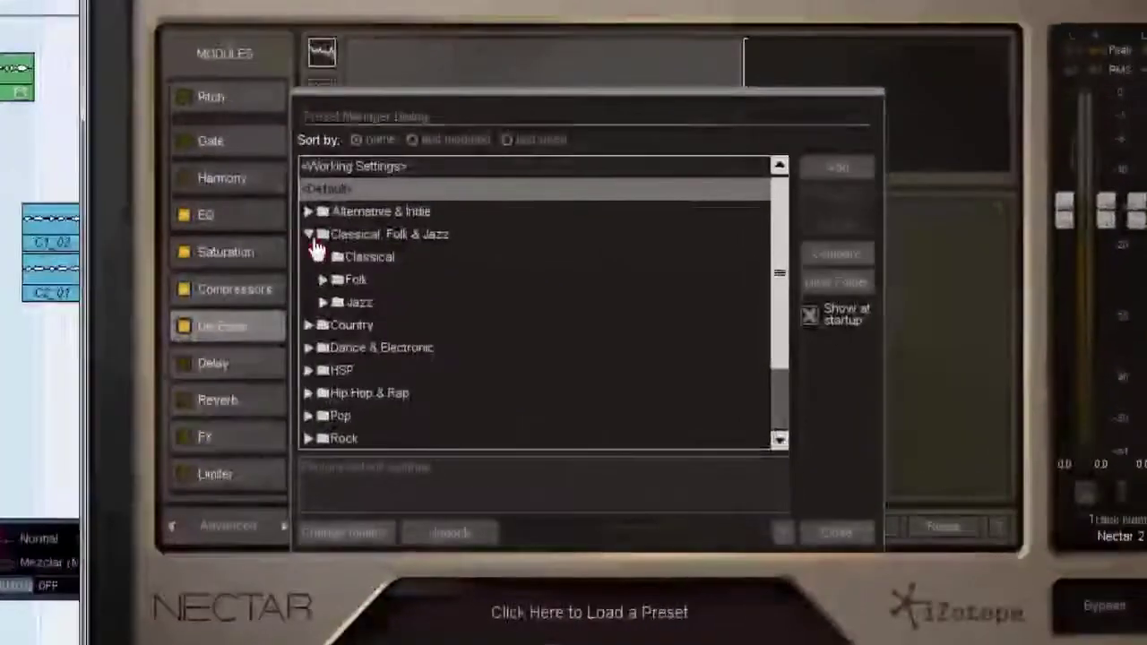
{"action": "left_click", "coordinate": [508, 274]}
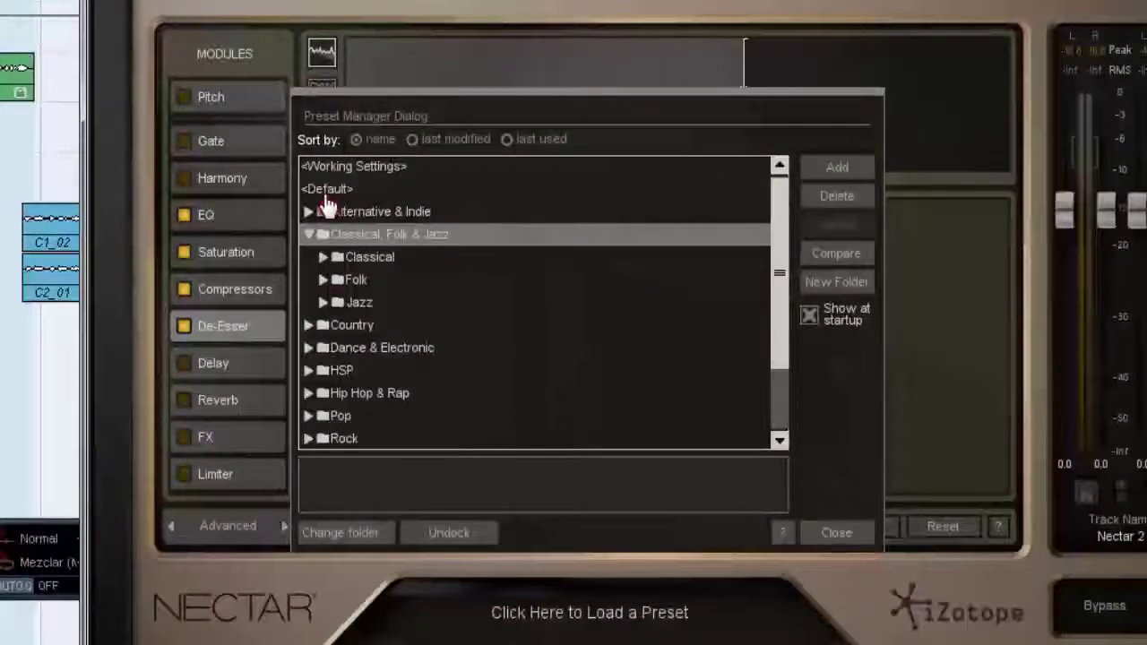
{"action": "left_click", "coordinate": [311, 234]}
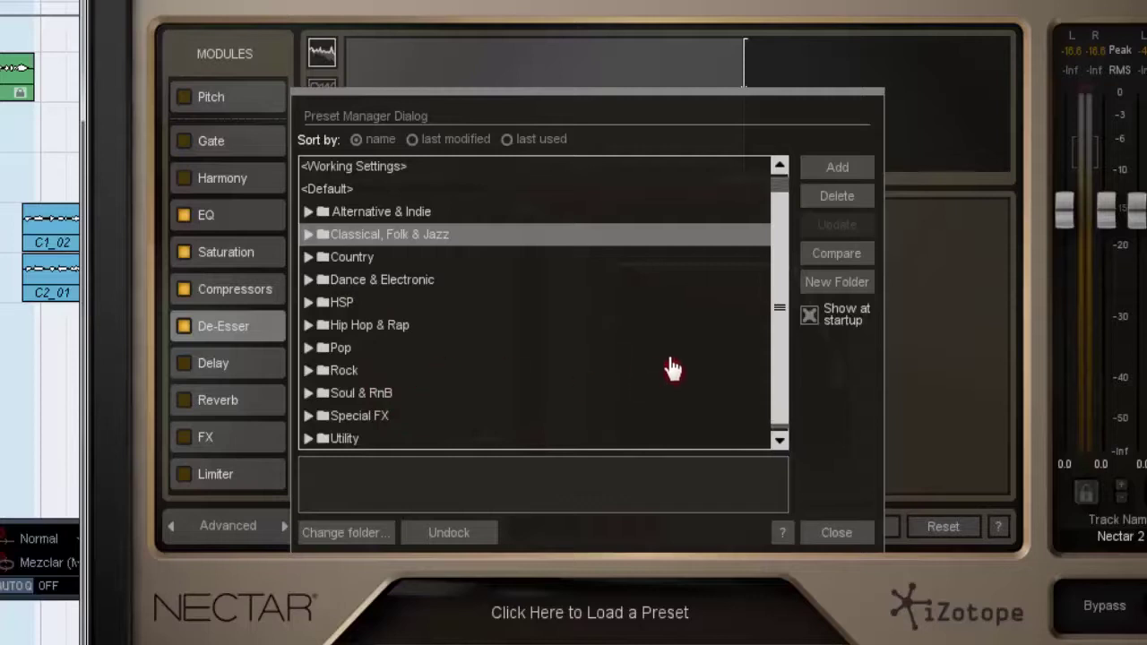
Step: From Voice Over & Dialogue, try Radio Commercial Male and Radio Commercial Female, and load the Clear Voiceover preset
{"action": "left_click_drag", "start_coordinate": [786, 358], "coordinate": [780, 431]}
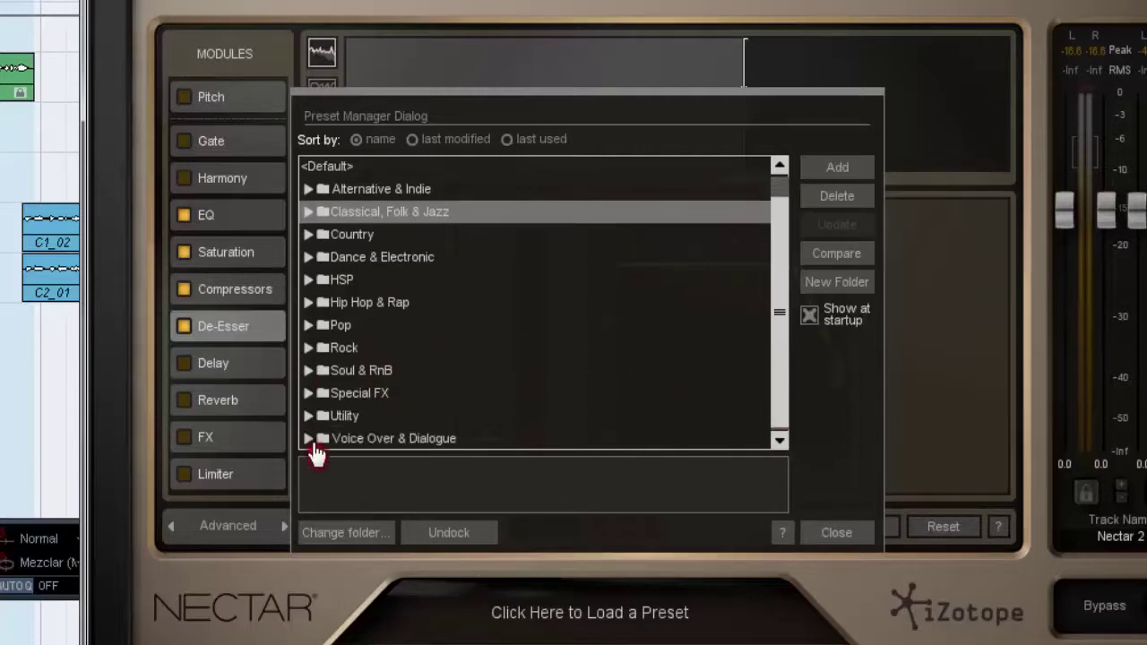
{"action": "left_click", "coordinate": [308, 440]}
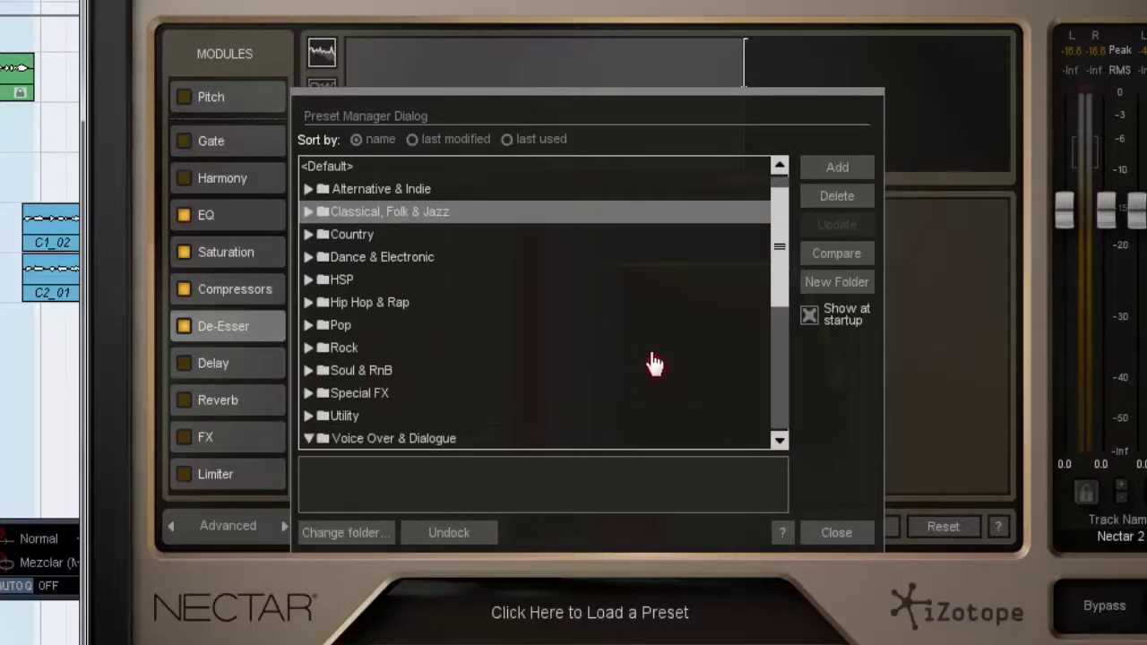
{"action": "scroll", "coordinate": [761, 286], "scroll_direction": "down", "scroll_amount": 5}
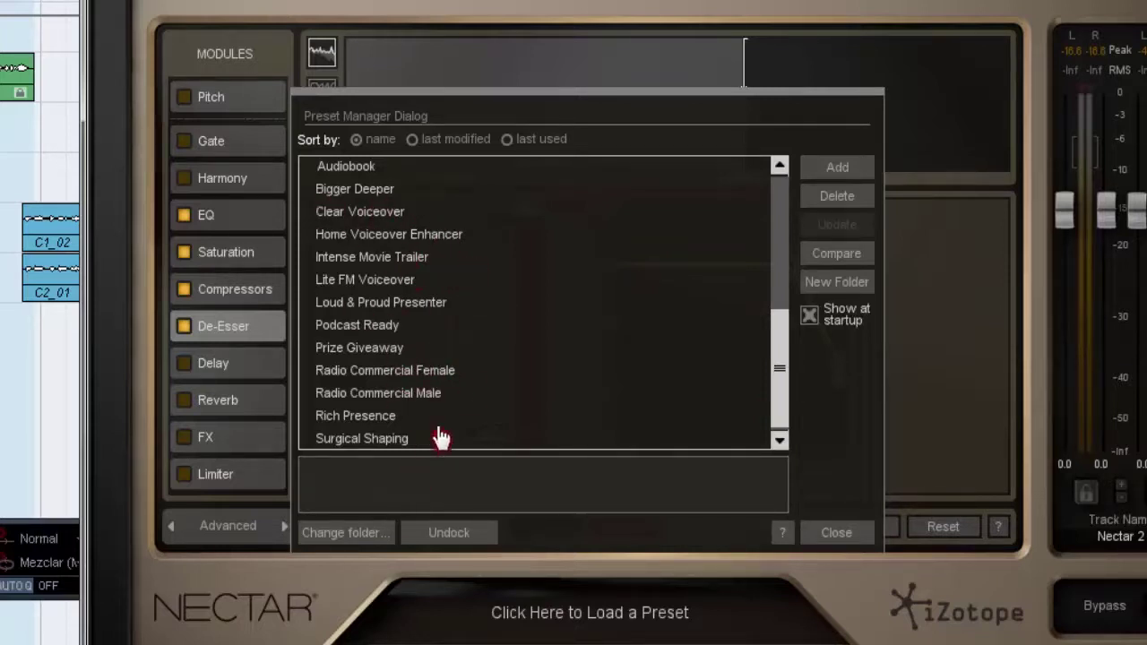
{"action": "left_click", "coordinate": [429, 399]}
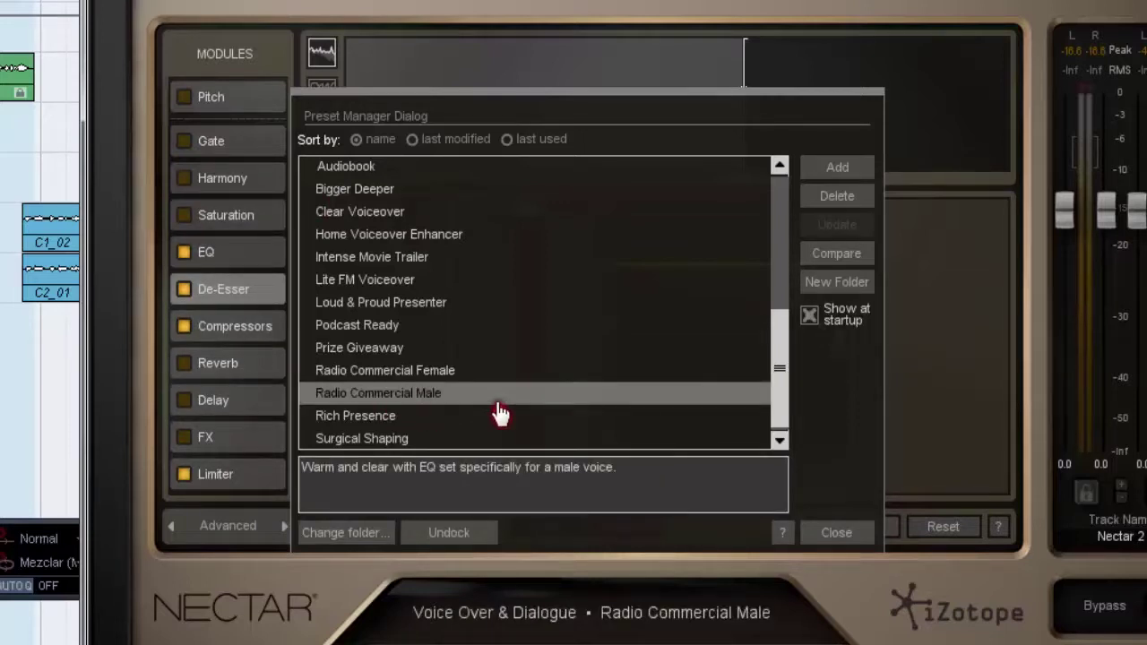
{"action": "key", "text": "Up"}
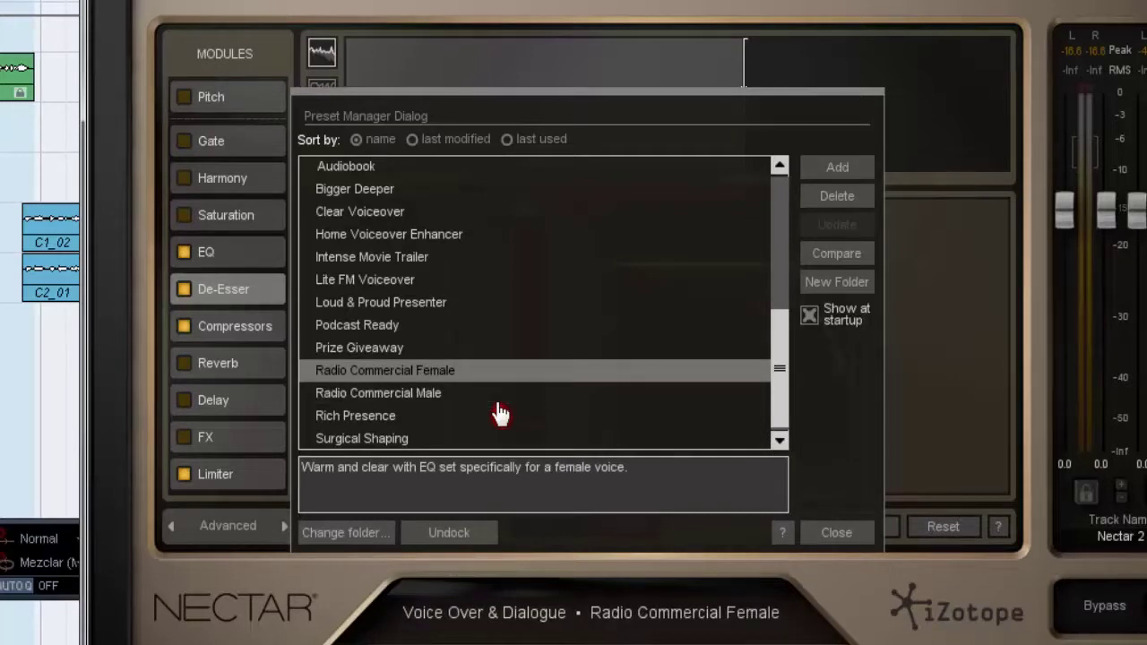
{"action": "key", "text": "c"}
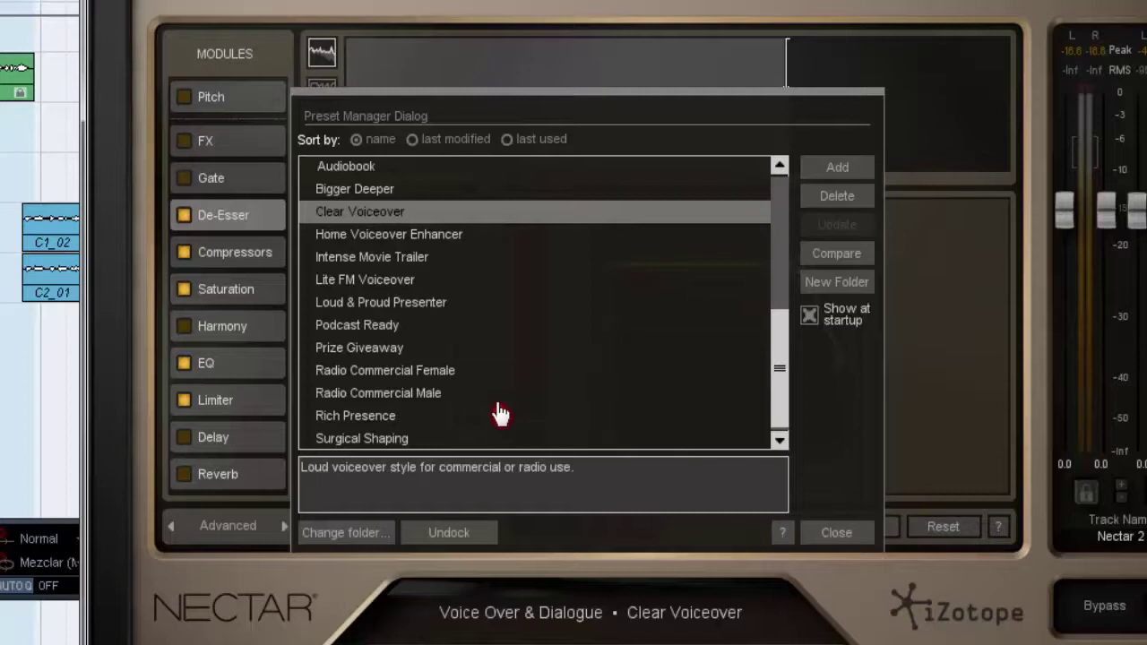
{"action": "key", "text": "Return"}
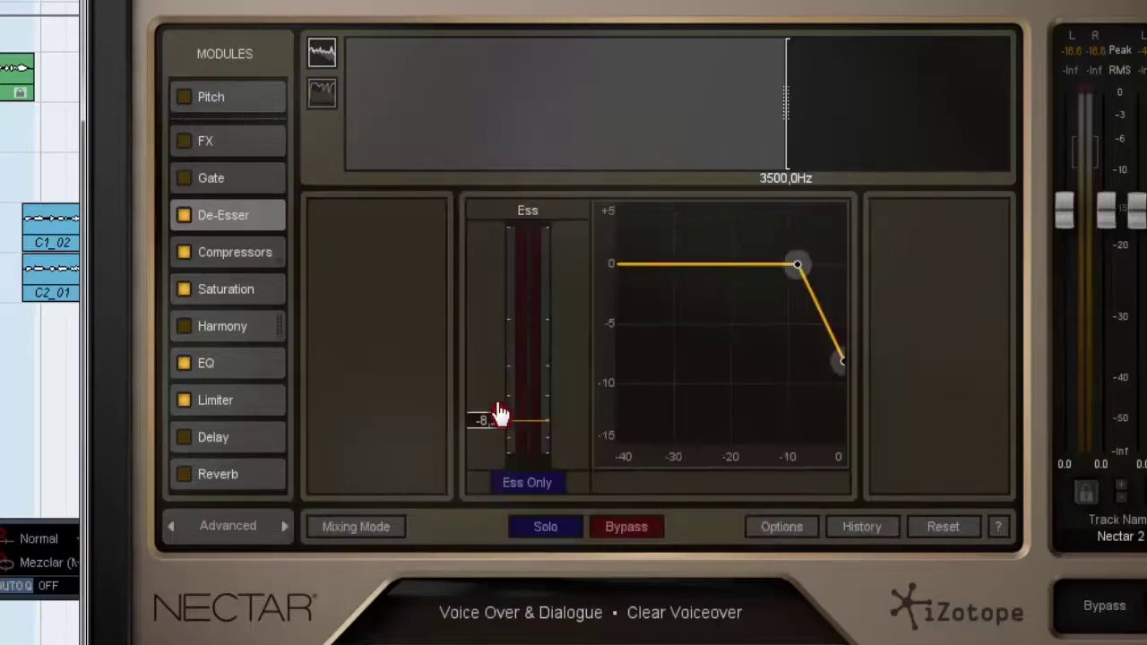
Step: Review the preset's settings in Nectar's Compressors, Saturation, Harmony, EQ and Limiter modules
{"action": "key", "text": "Down"}
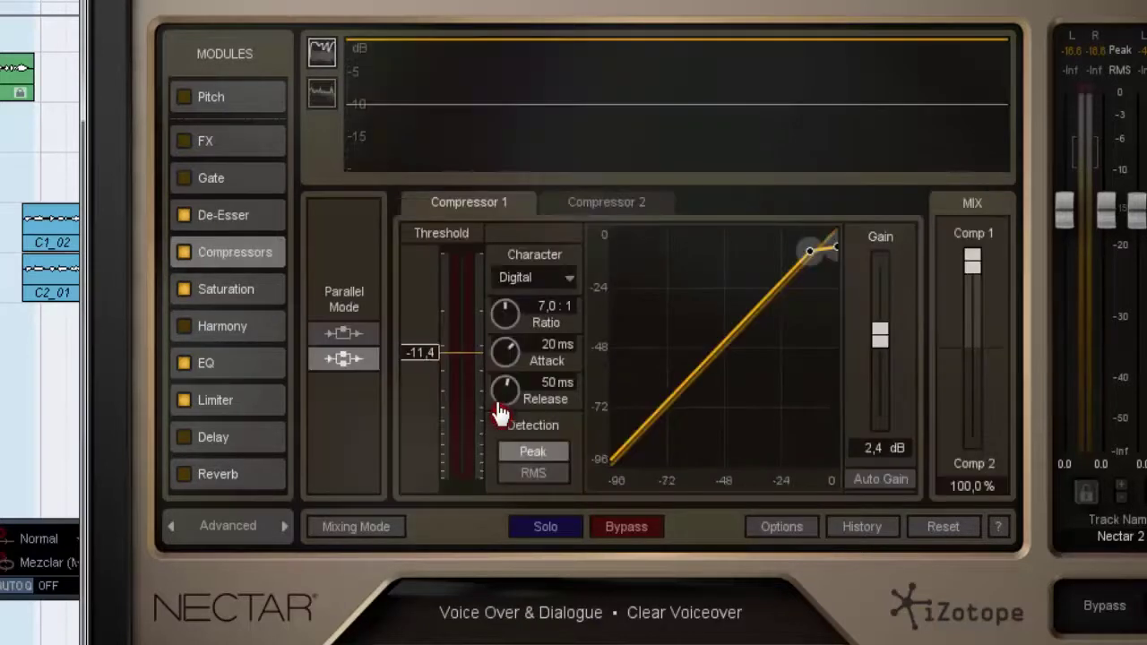
{"action": "key", "text": "Down"}
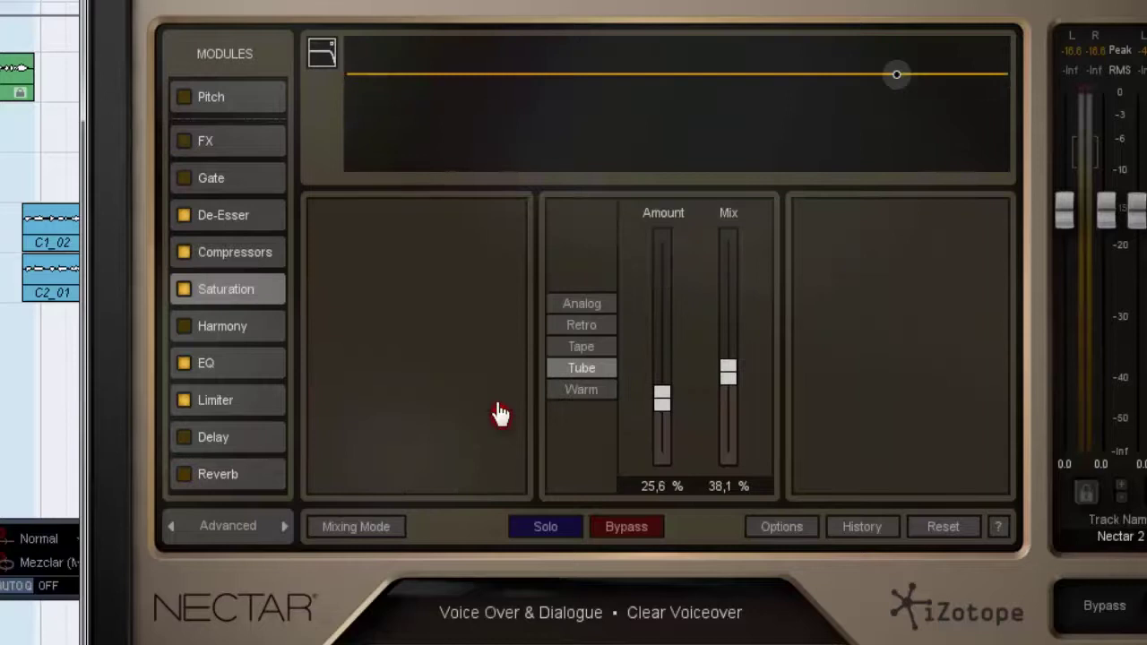
{"action": "key", "text": "Down"}
{"action": "key", "text": "Down"}
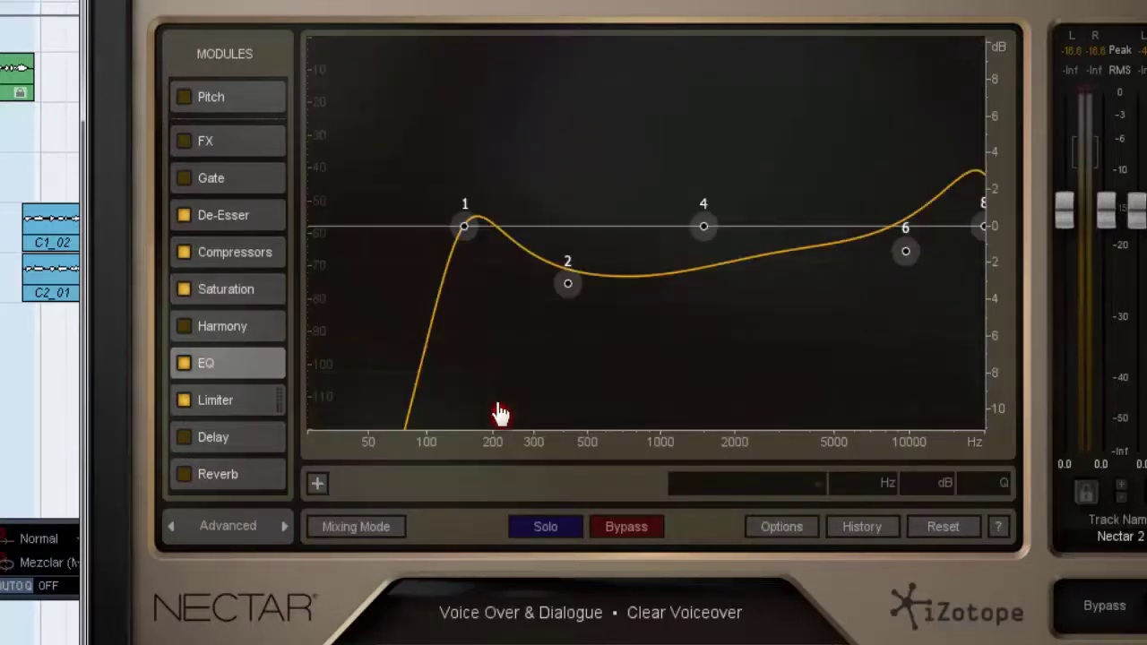
{"action": "key", "text": "Down"}
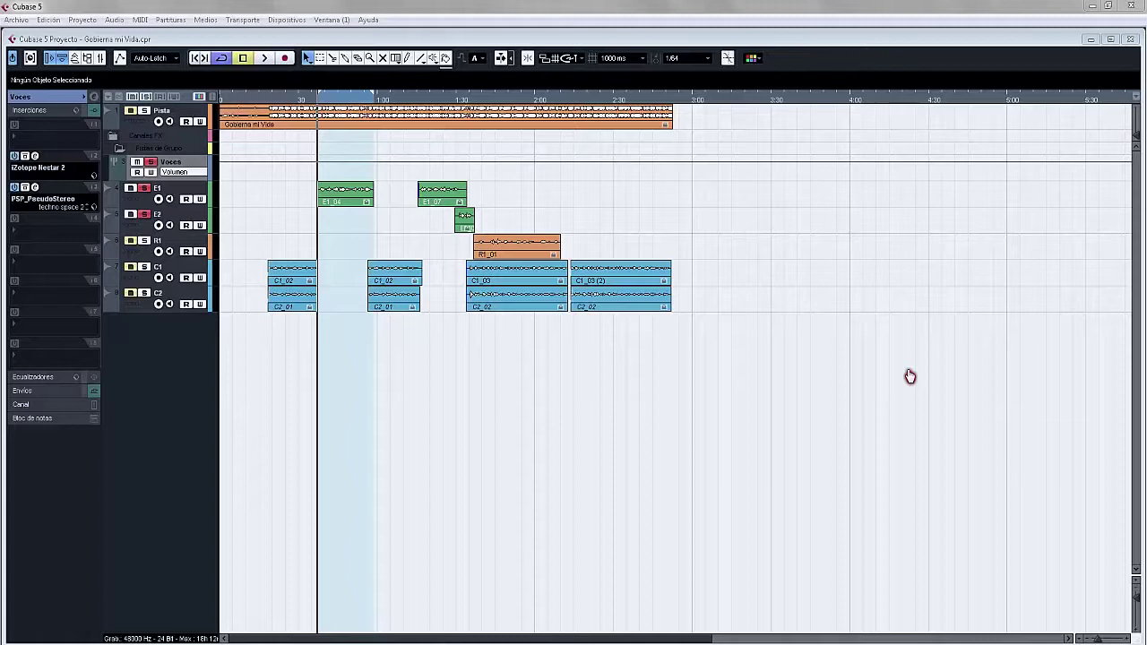
Step: Display the transport, reopen Nectar 2 on Voces and enable its Harmony module, keeping voice 1 on Unison
{"action": "key", "text": "F2"}
{"action": "left_click", "coordinate": [34, 157]}
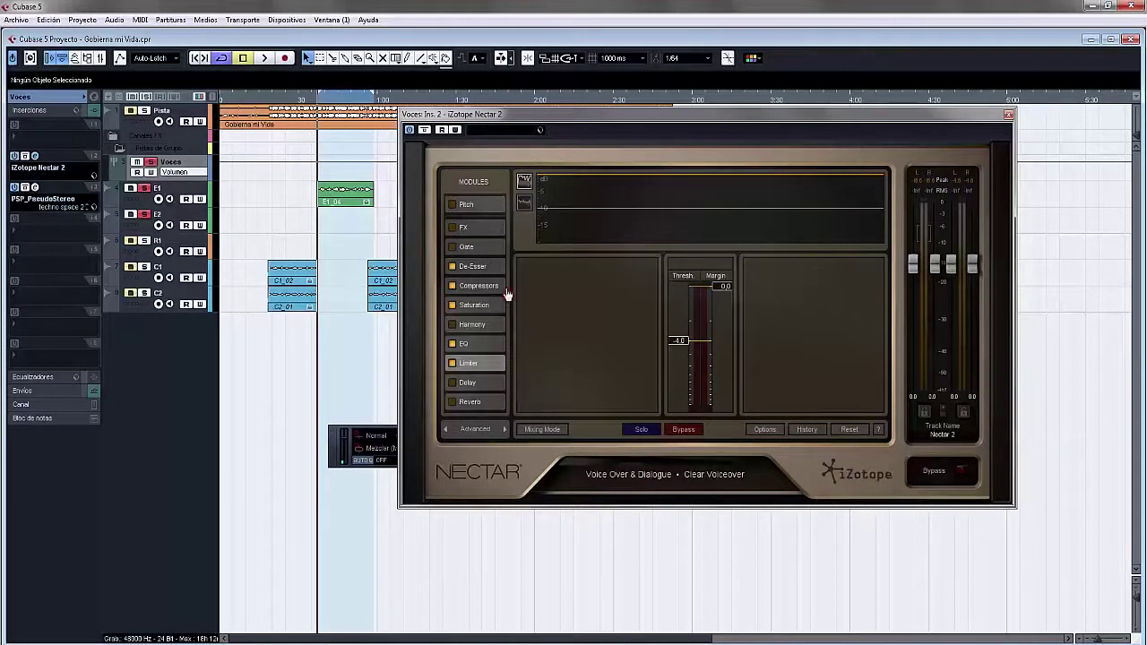
{"action": "left_click", "coordinate": [463, 208]}
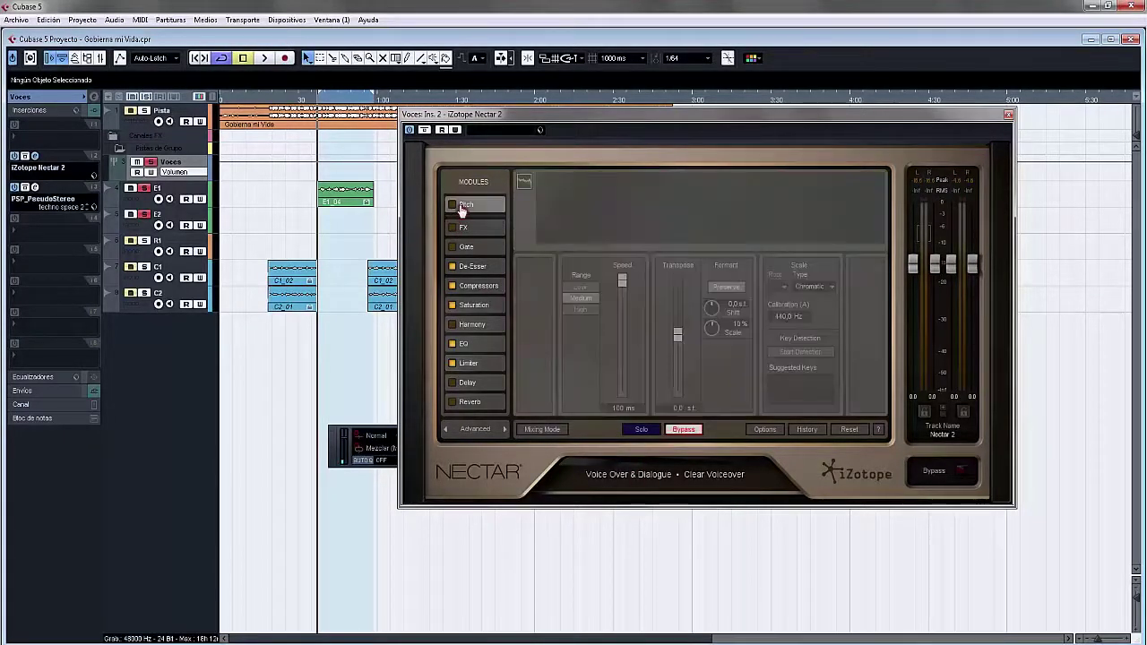
{"action": "left_click", "coordinate": [487, 331]}
{"action": "left_click", "coordinate": [75, 324]}
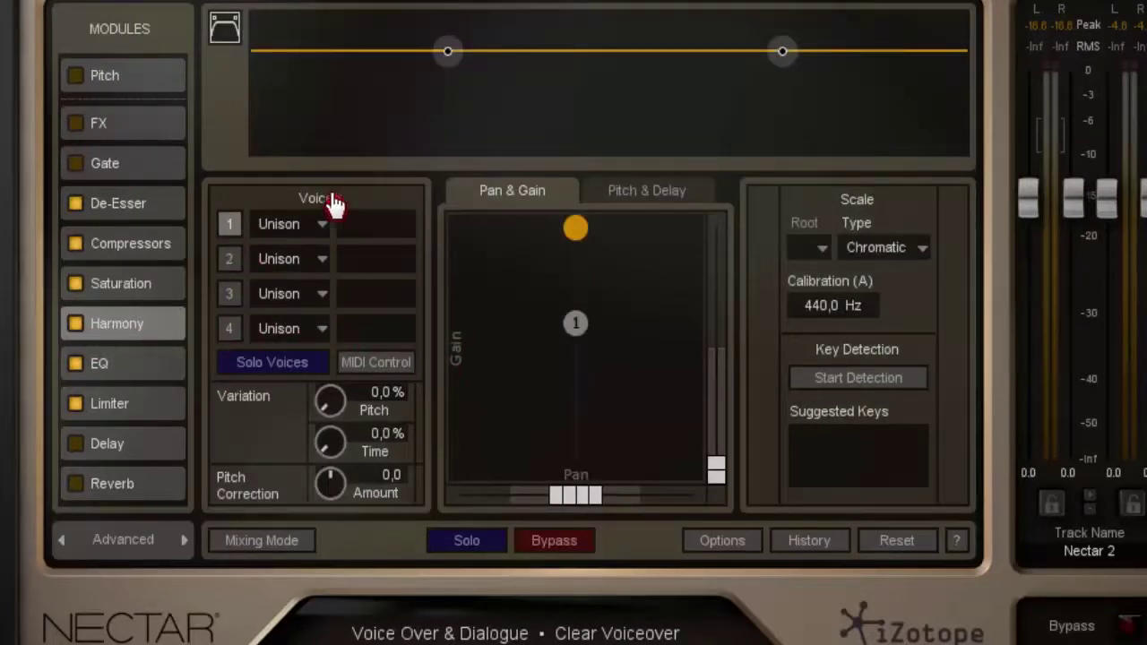
{"action": "left_click", "coordinate": [313, 232]}
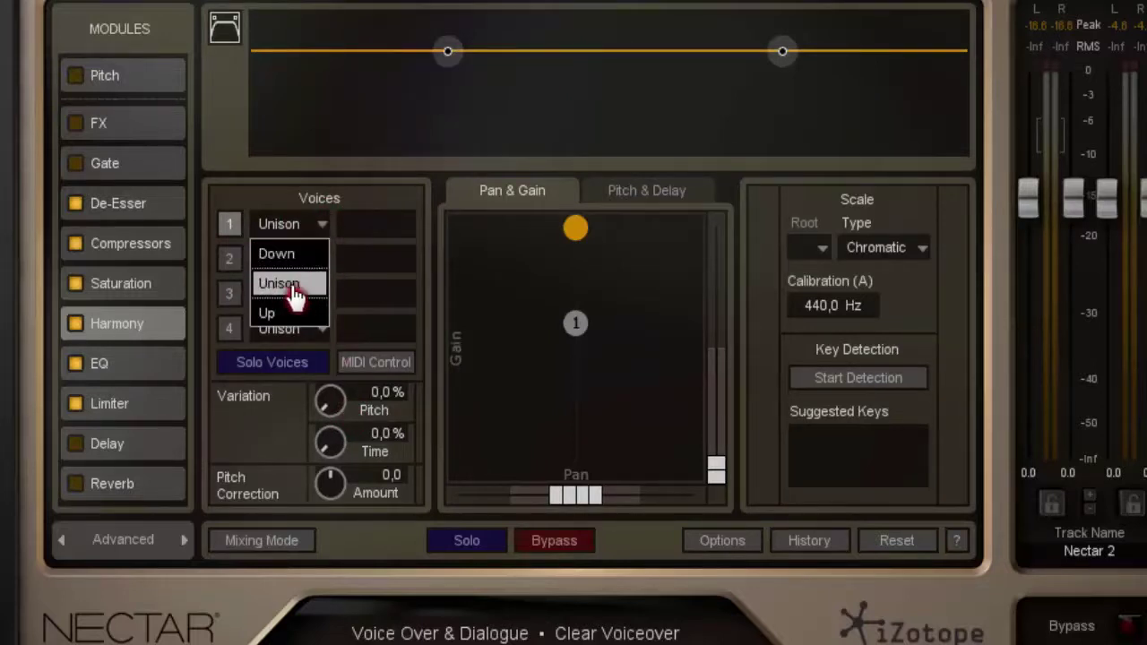
{"action": "left_click", "coordinate": [583, 285]}
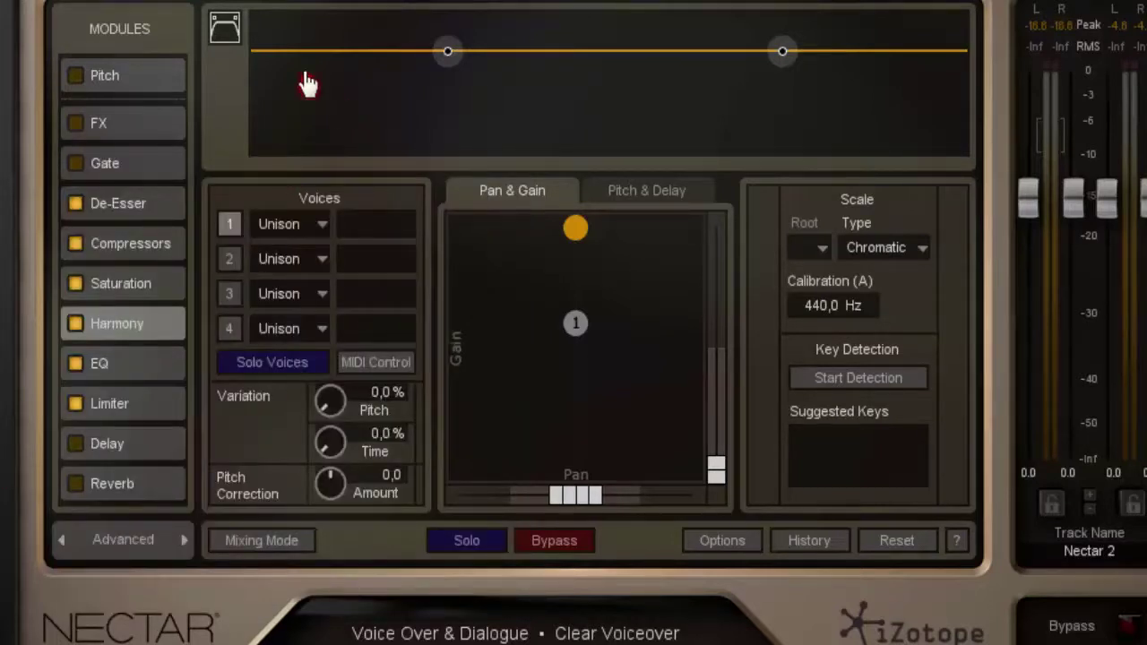
Step: Disable the Saturation and Limiter modules, check the Compressors and De-Esser, and return to the Harmony settings
{"action": "left_click", "coordinate": [79, 411]}
{"action": "left_click", "coordinate": [76, 284]}
{"action": "left_click", "coordinate": [76, 405]}
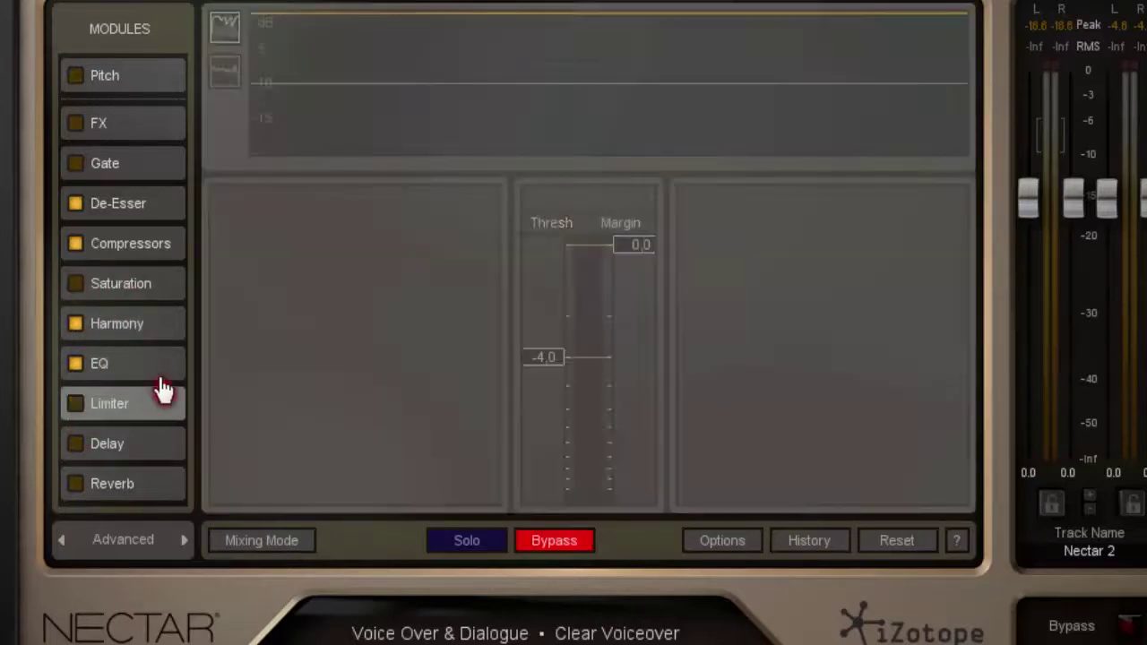
{"action": "left_click", "coordinate": [128, 251]}
{"action": "left_click", "coordinate": [123, 205]}
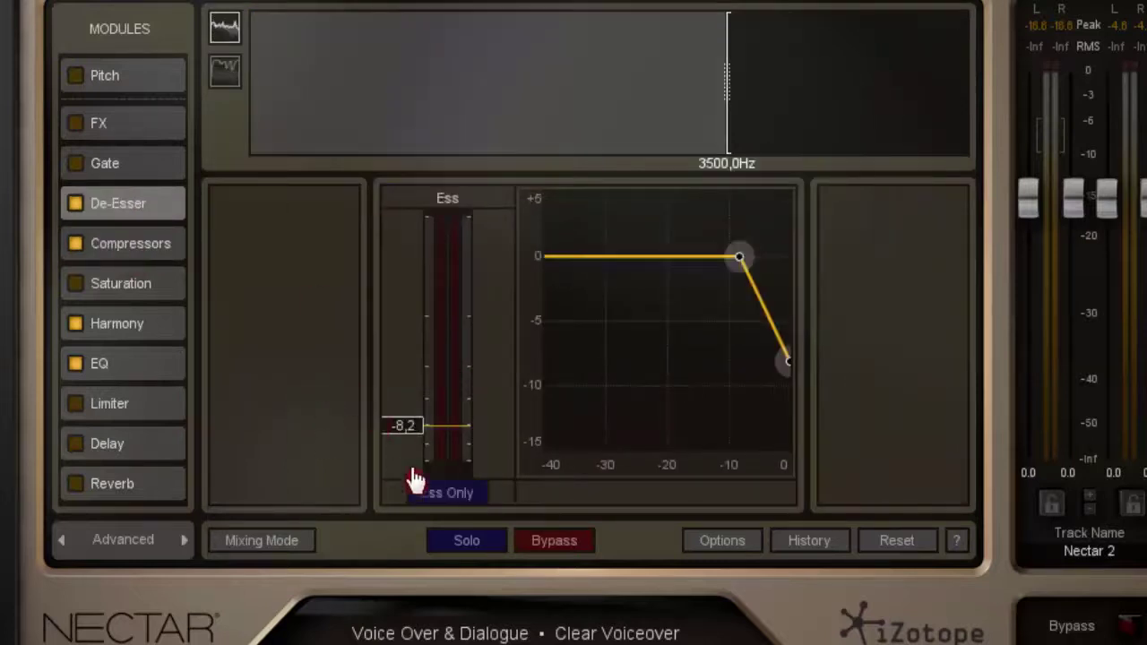
{"action": "left_click", "coordinate": [170, 325]}
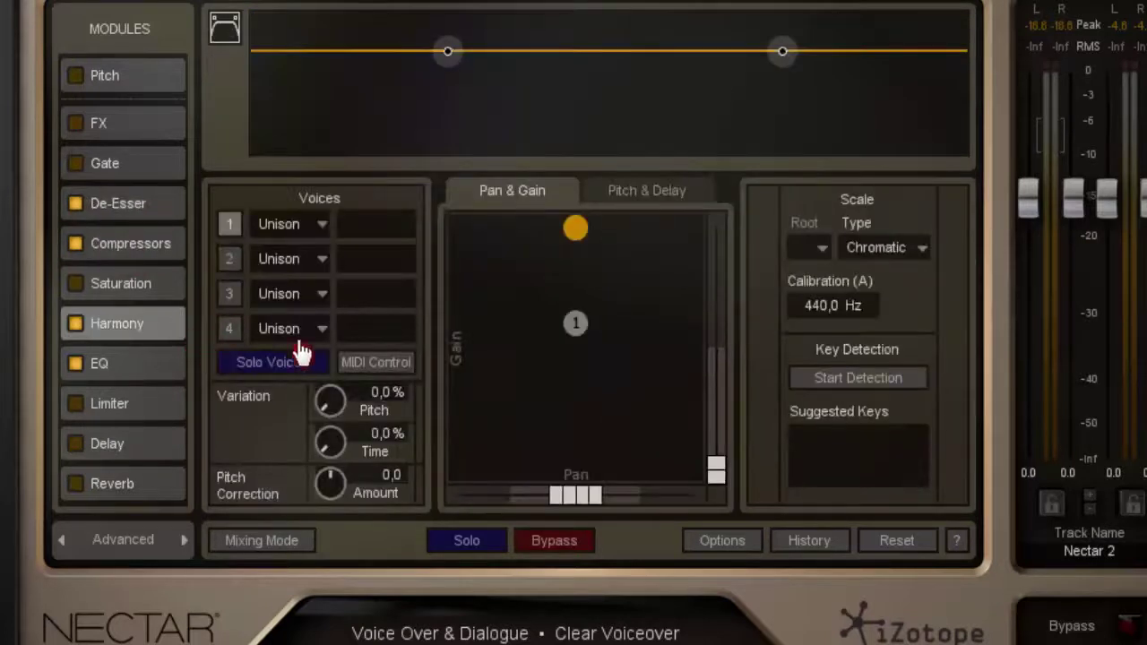
Step: During playback, compare harmony voice 1 off and on, and raise its gain to about -5.1 dB
{"action": "key", "text": "space"}
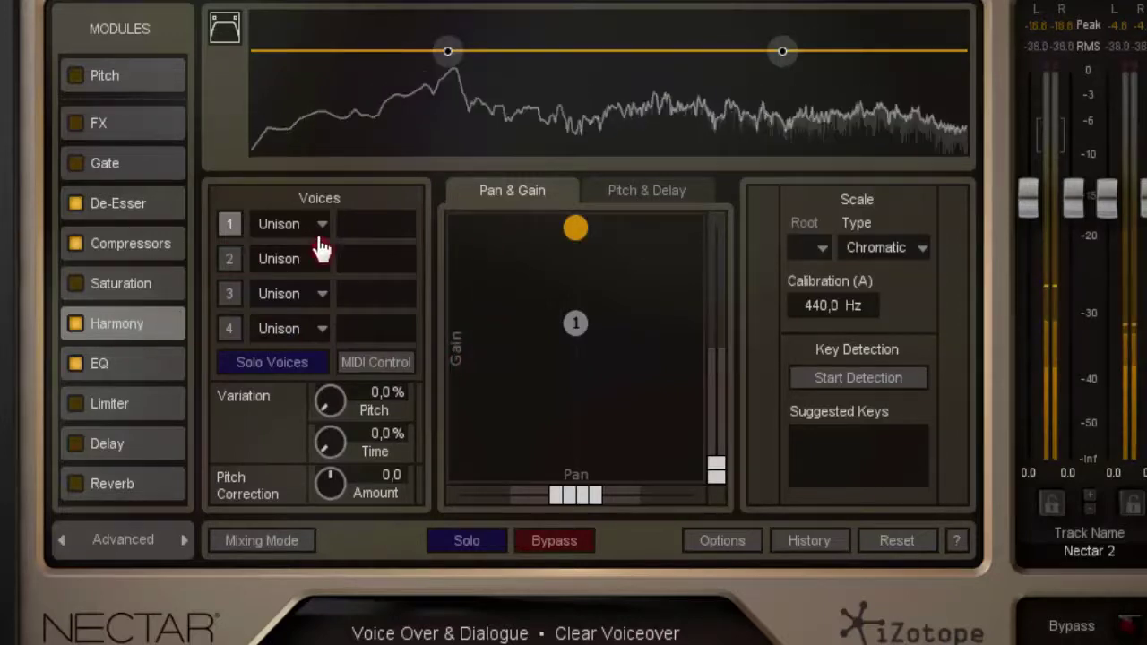
{"action": "left_click", "coordinate": [230, 225]}
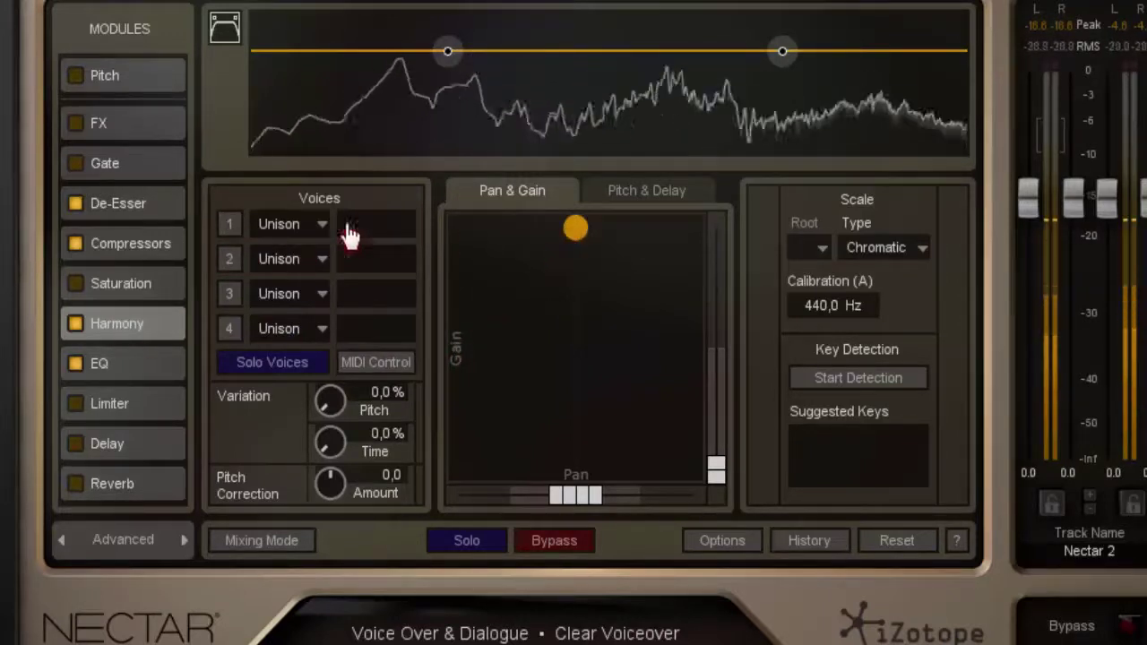
{"action": "left_click", "coordinate": [229, 224]}
{"action": "left_click_drag", "start_coordinate": [577, 326], "coordinate": [663, 288]}
Step: Enable harmony voice 2 as Up 3, spread the voices in the stereo field and place voice 2 at about -4.6 dB and -62% pan
{"action": "left_click", "coordinate": [235, 262]}
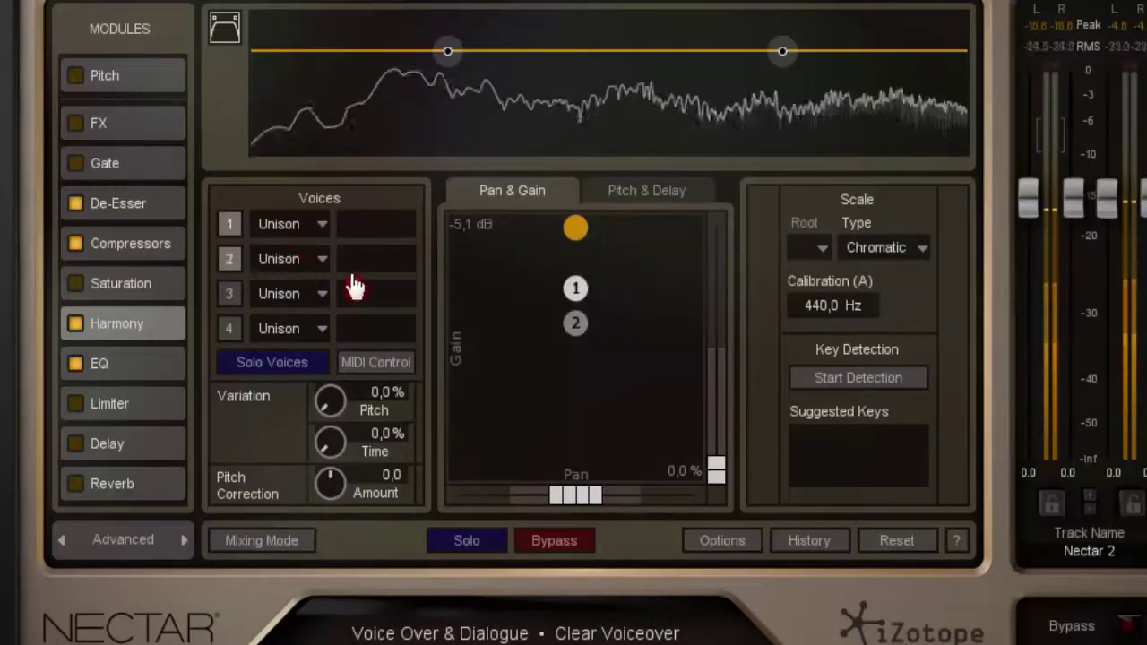
{"action": "left_click", "coordinate": [318, 259]}
{"action": "left_click", "coordinate": [288, 350]}
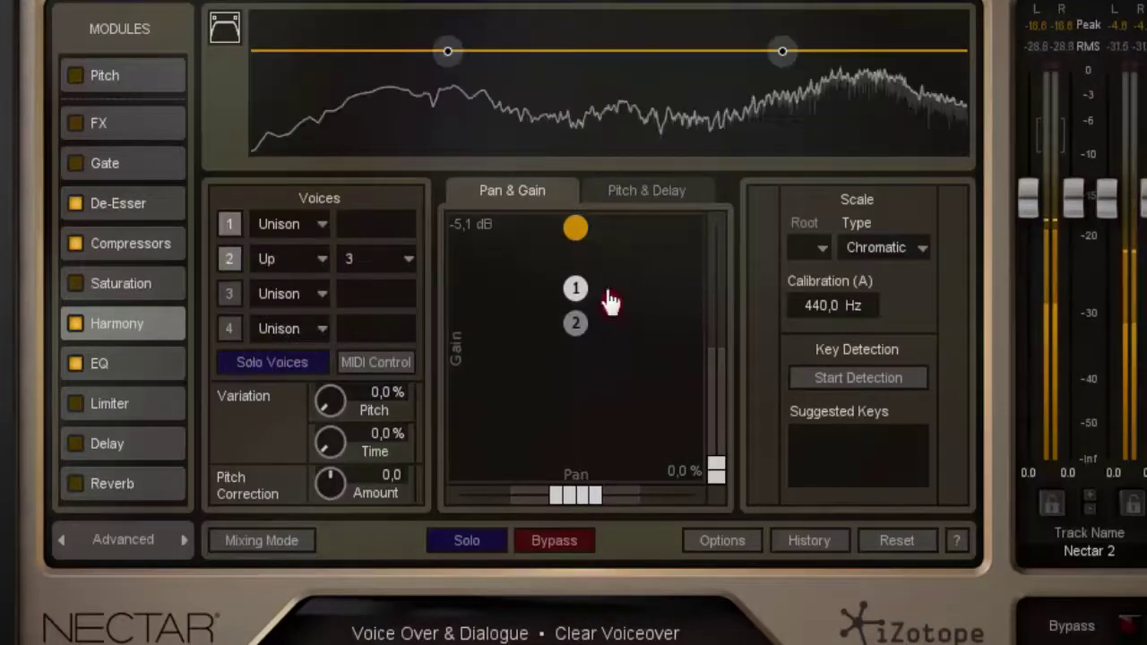
{"action": "left_click_drag", "start_coordinate": [582, 329], "coordinate": [550, 371]}
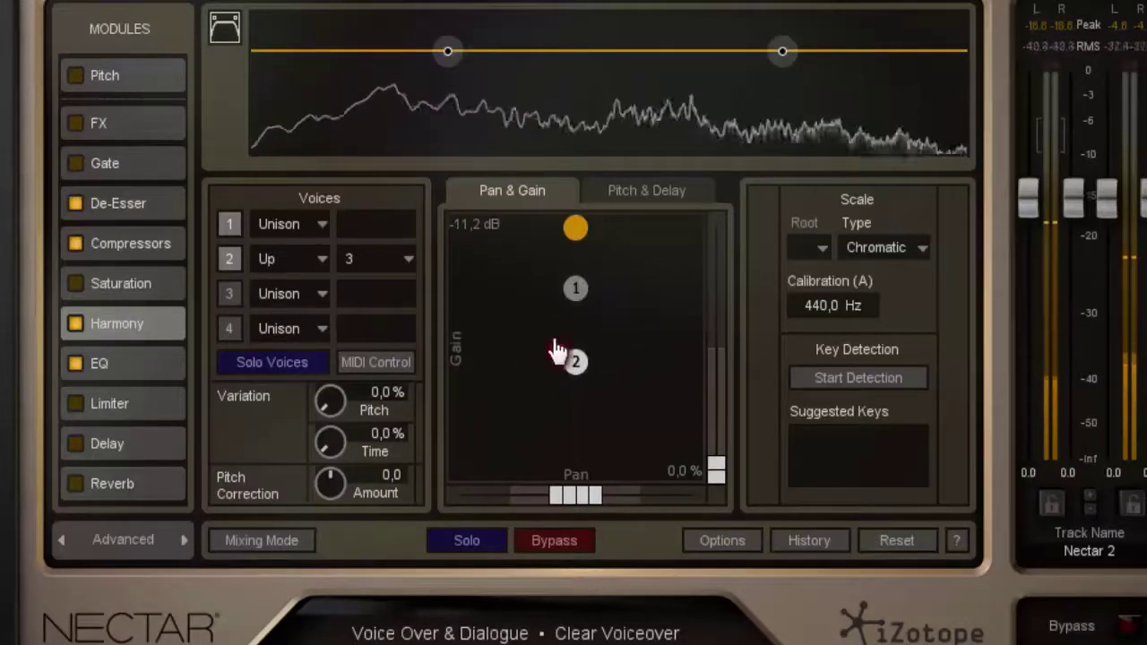
{"action": "mouse_move", "coordinate": [581, 499]}
{"action": "left_mouse_down"}
{"action": "mouse_move", "coordinate": [643, 499]}
{"action": "mouse_move", "coordinate": [619, 502]}
{"action": "left_mouse_up"}
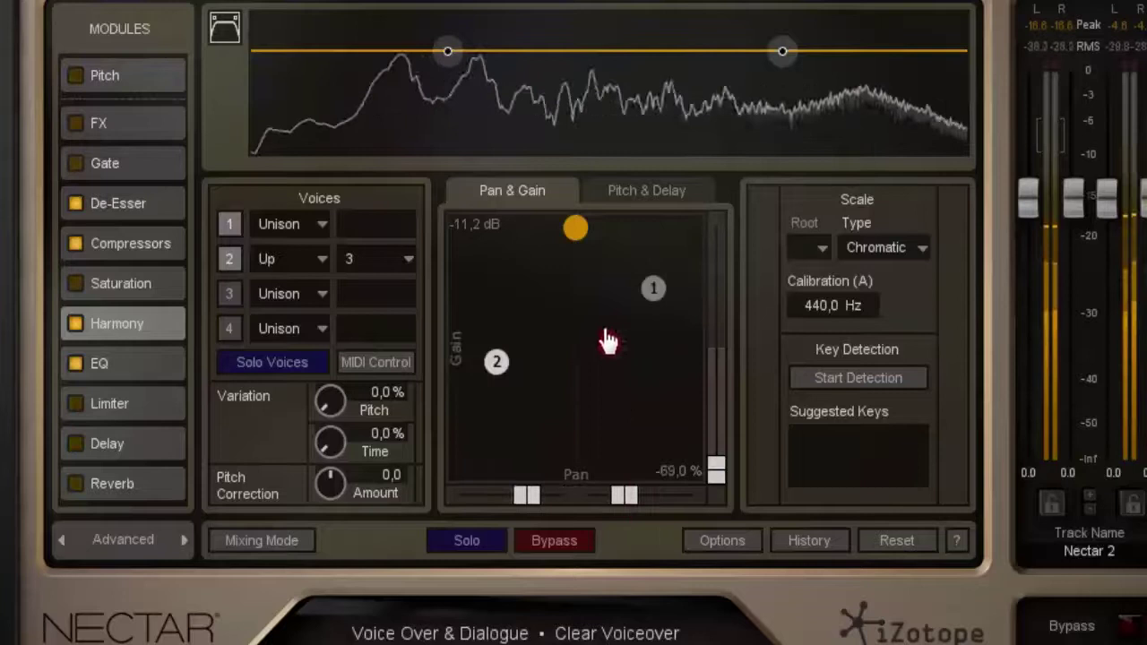
{"action": "left_click_drag", "start_coordinate": [502, 369], "coordinate": [504, 294]}
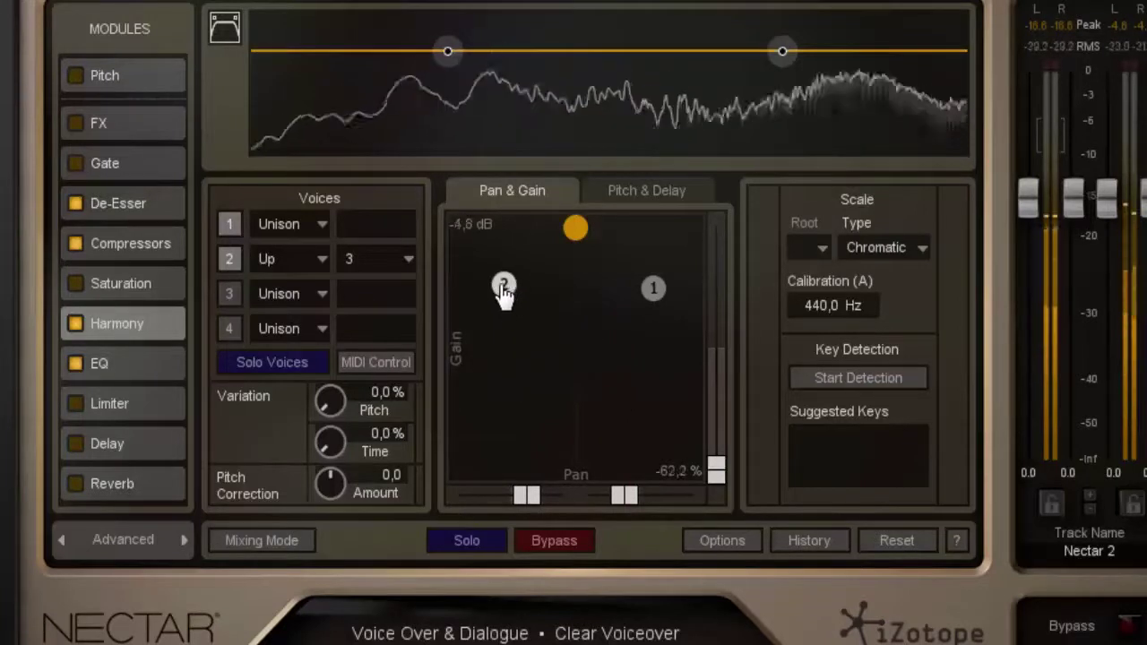
Step: Enable harmony voice 3 as Down Oct. and place it at about -4.5 dB and 69% pan
{"action": "left_click", "coordinate": [231, 297]}
{"action": "left_click", "coordinate": [296, 298]}
{"action": "left_click", "coordinate": [297, 334]}
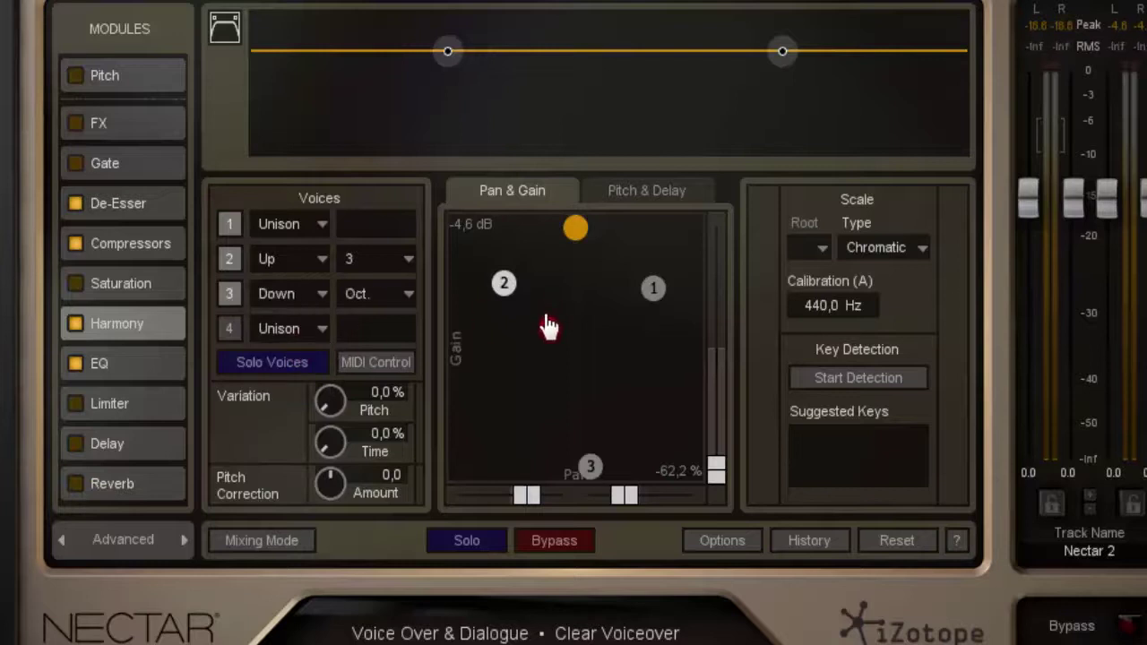
{"action": "left_click_drag", "start_coordinate": [595, 470], "coordinate": [611, 354]}
{"action": "left_click_drag", "start_coordinate": [616, 290], "coordinate": [665, 284]}
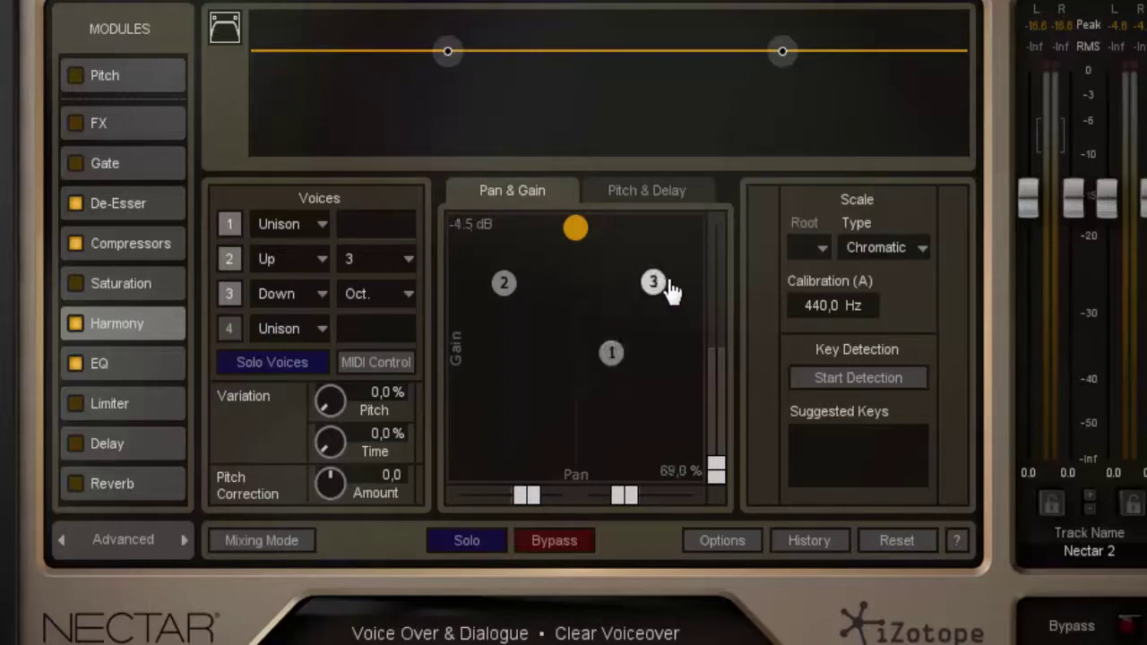
Step: Center harmony voice 1 at about -3.1 dB and, during playback, raise voice 3 to about -4.3 dB
{"action": "left_click_drag", "start_coordinate": [613, 351], "coordinate": [580, 283]}
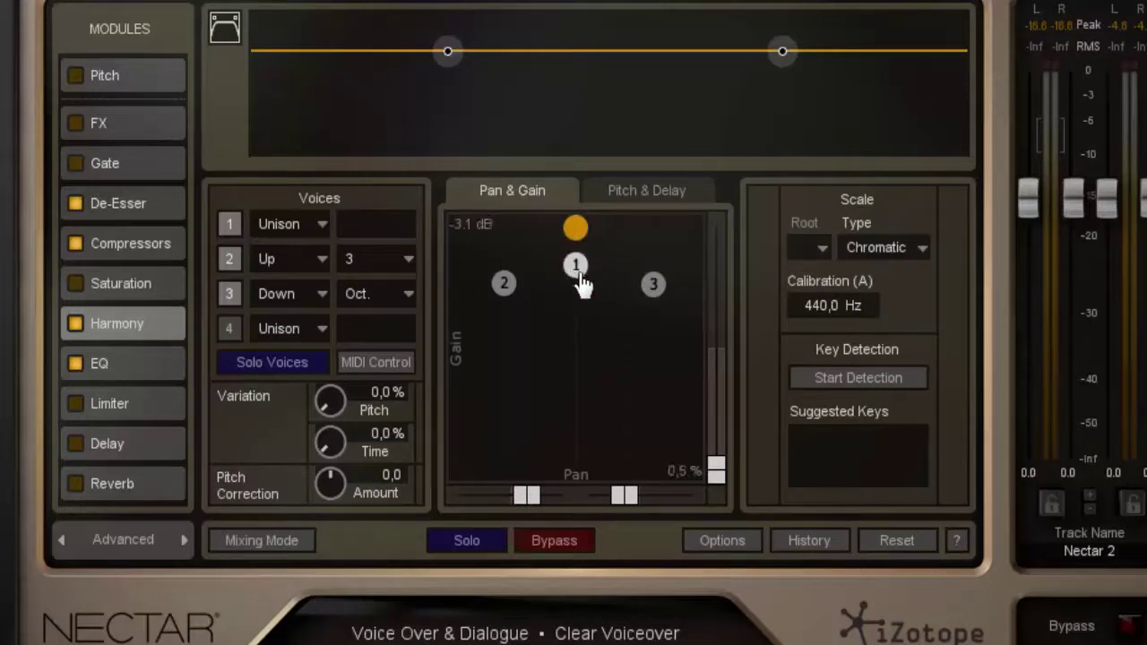
{"action": "key", "text": "space"}
{"action": "left_click", "coordinate": [659, 296]}
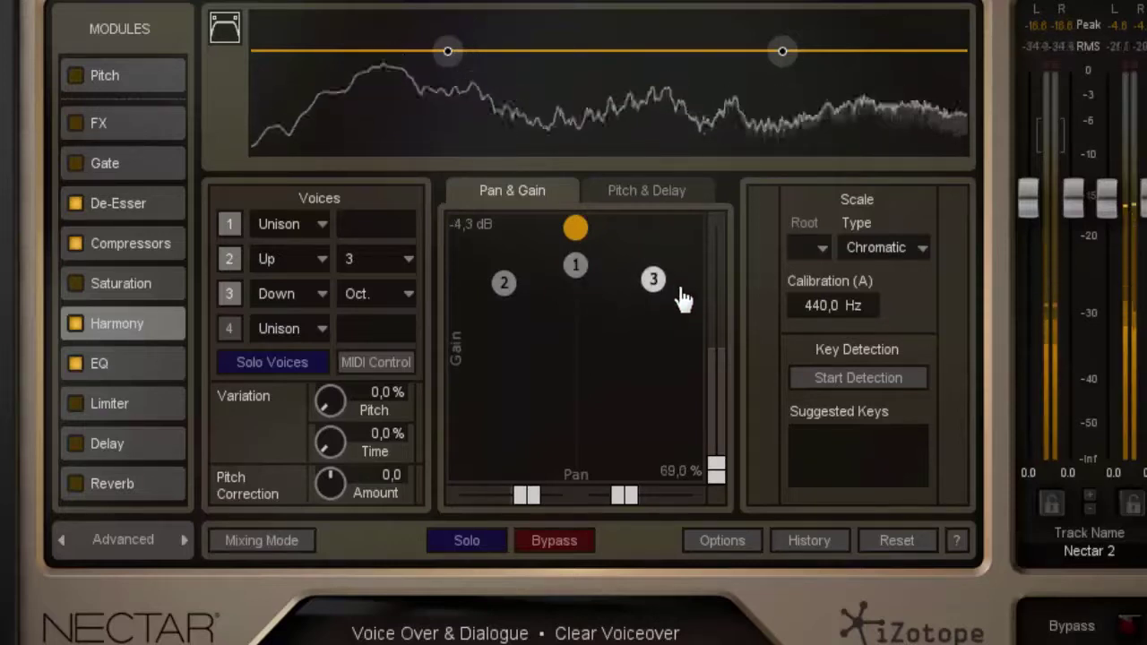
Step: During playback, raise harmony voice 2 and adjust its pan toward the center while comparing the mix with voice 1 off and on
{"action": "left_click_drag", "start_coordinate": [509, 287], "coordinate": [504, 280]}
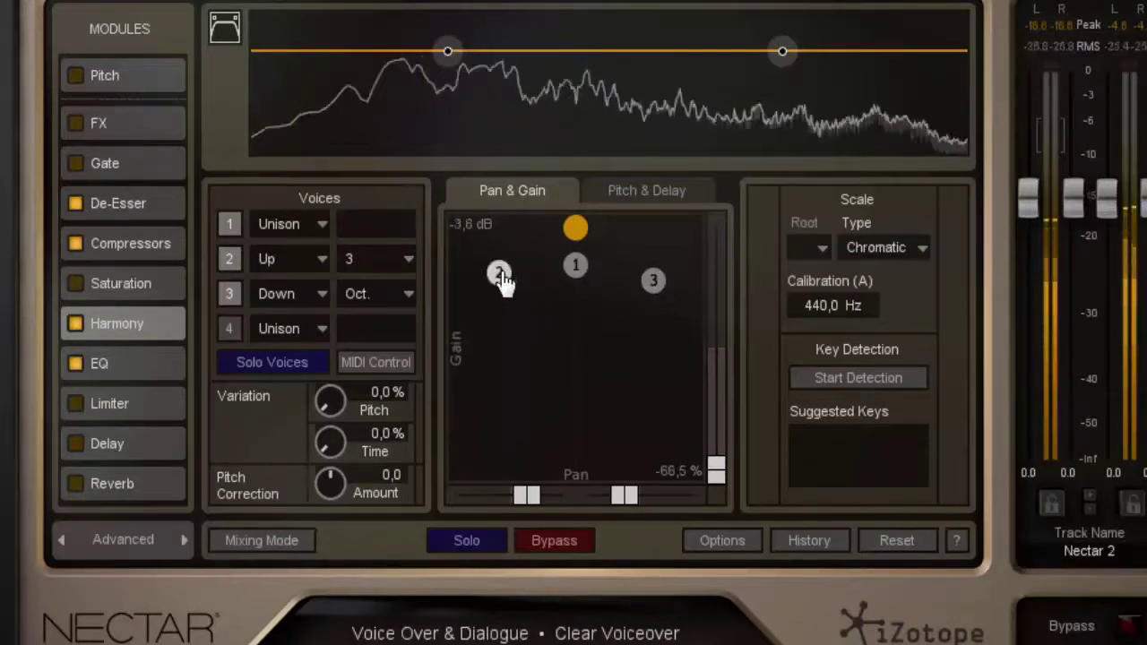
{"action": "left_click", "coordinate": [232, 234]}
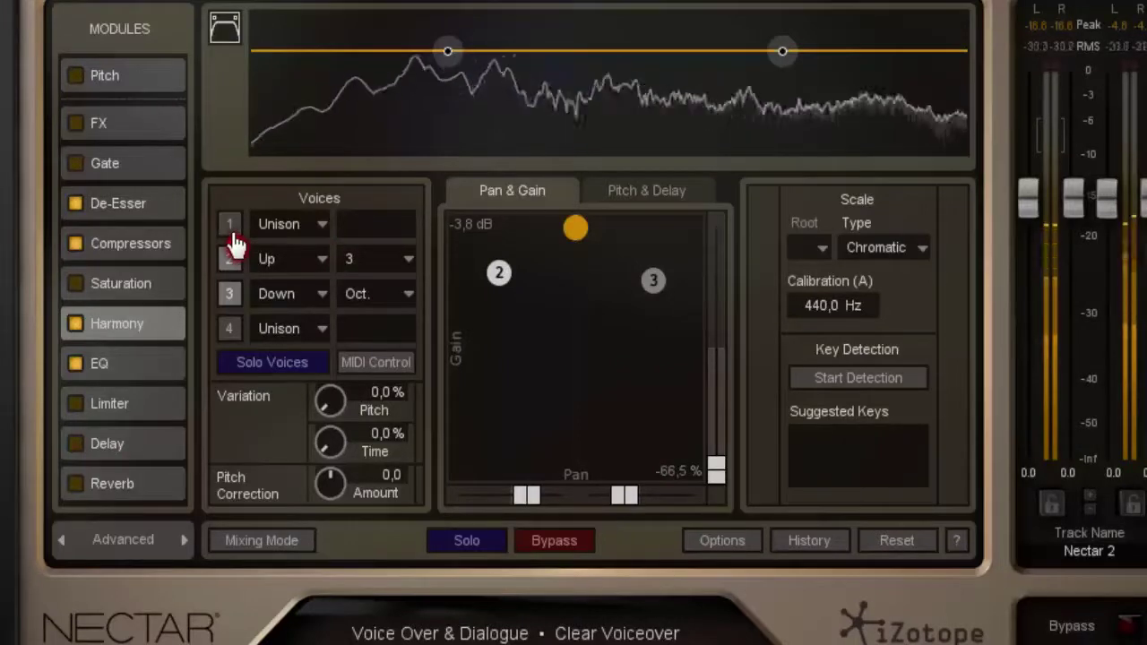
{"action": "left_click", "coordinate": [230, 229]}
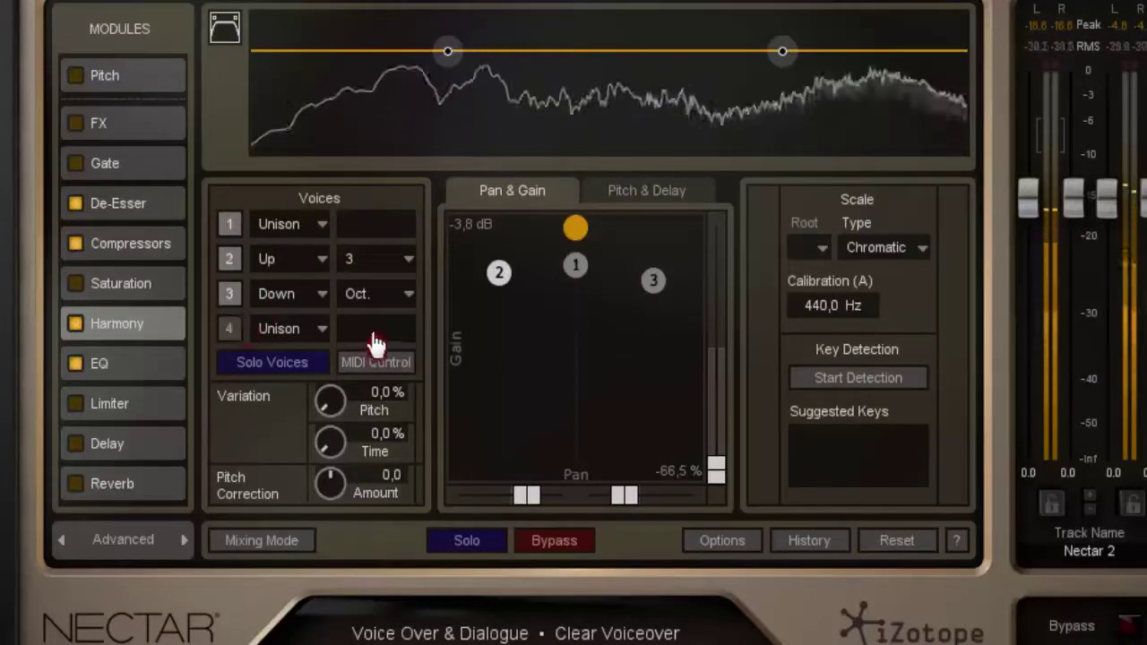
{"action": "left_click_drag", "start_coordinate": [501, 278], "coordinate": [517, 261]}
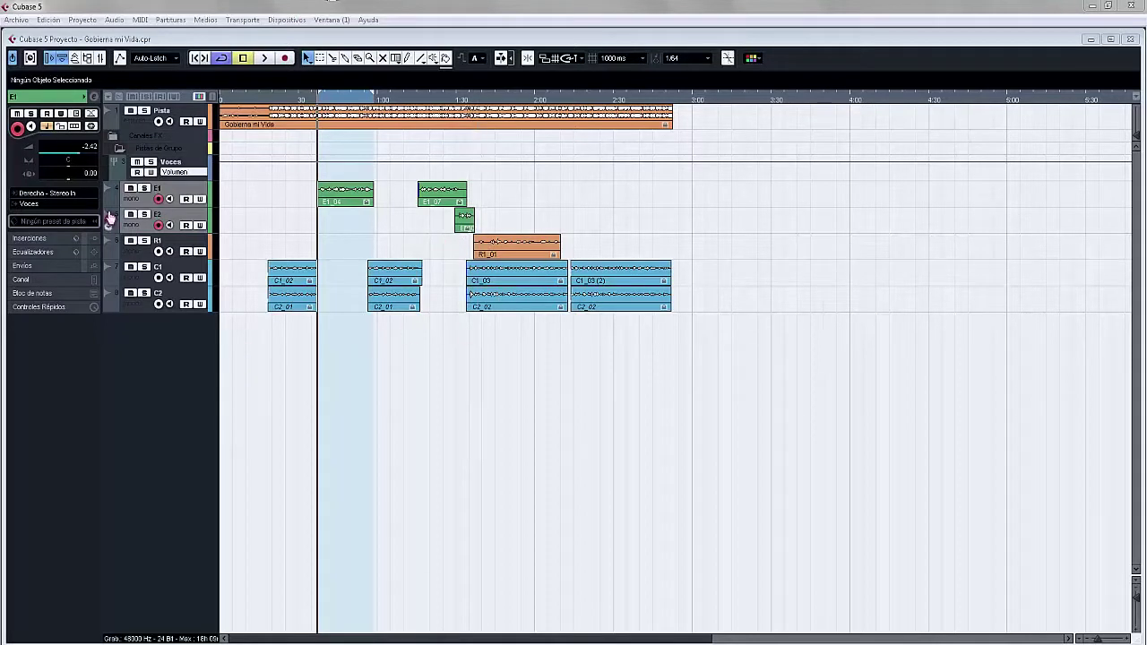
Step: Insert Steinberg's AutoPan modulation effect in the Voces group's fourth insert slot and audition it with the transport shown
{"action": "key", "text": "F2"}
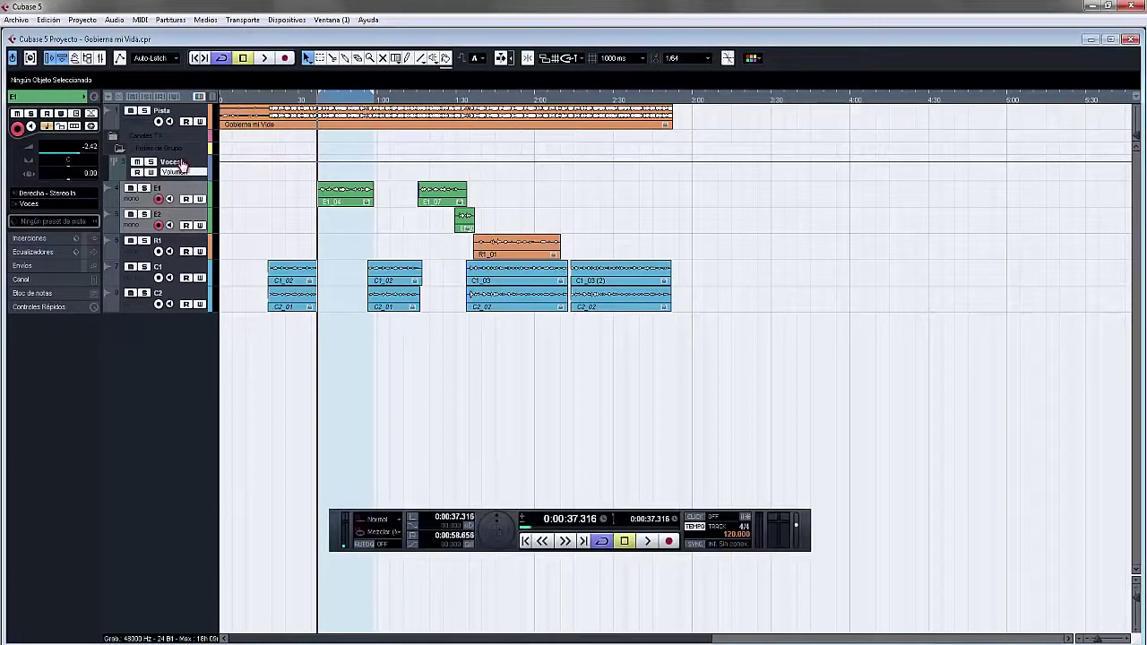
{"action": "left_click", "coordinate": [184, 164]}
{"action": "left_click", "coordinate": [48, 236]}
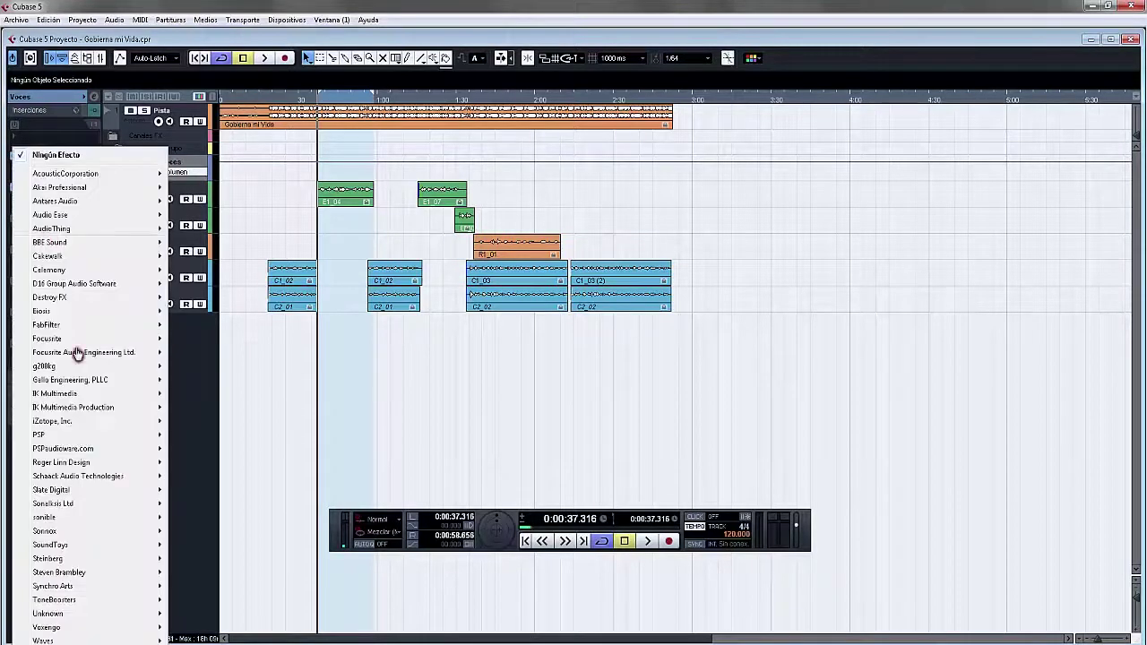
{"action": "mouse_move", "coordinate": [99, 560]}
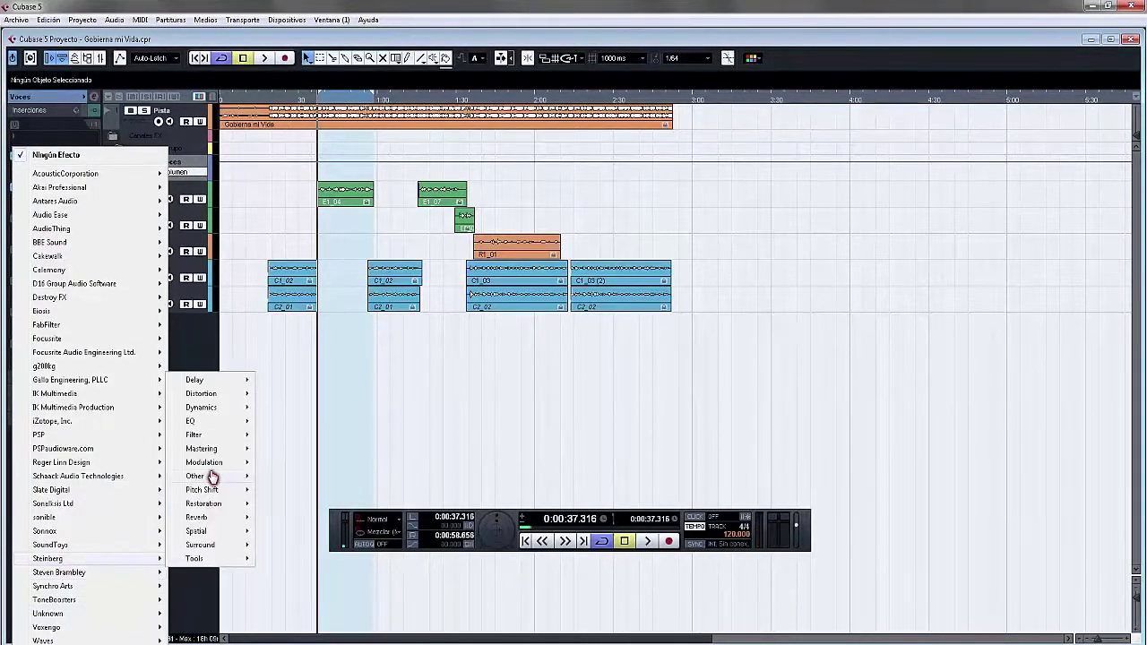
{"action": "mouse_move", "coordinate": [222, 466]}
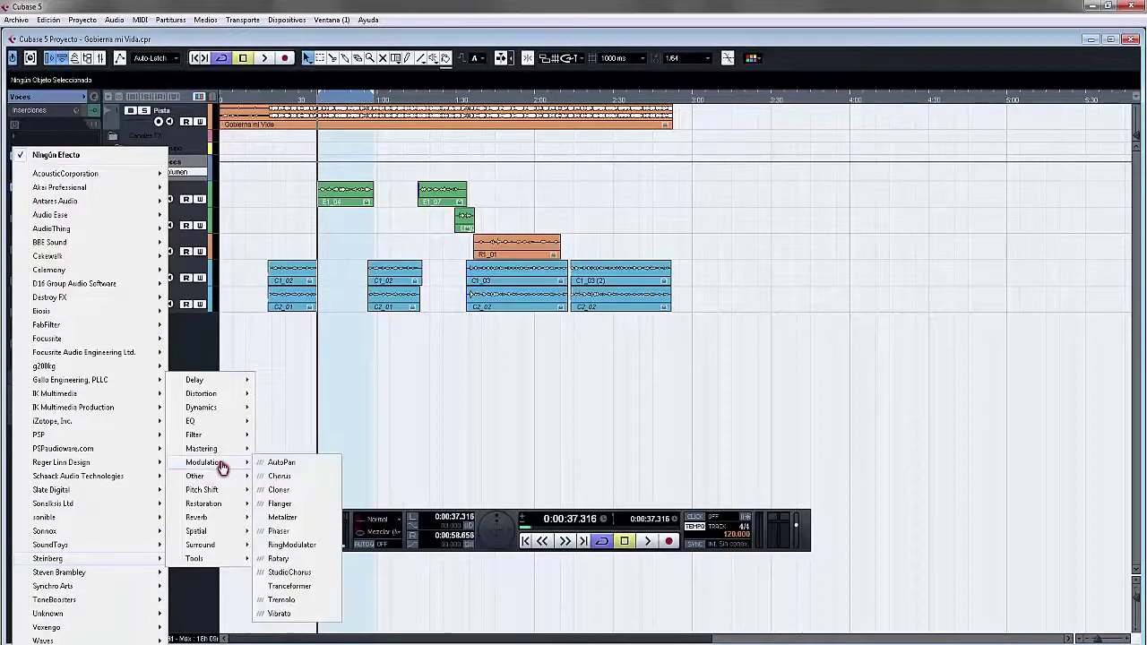
{"action": "left_click", "coordinate": [303, 465]}
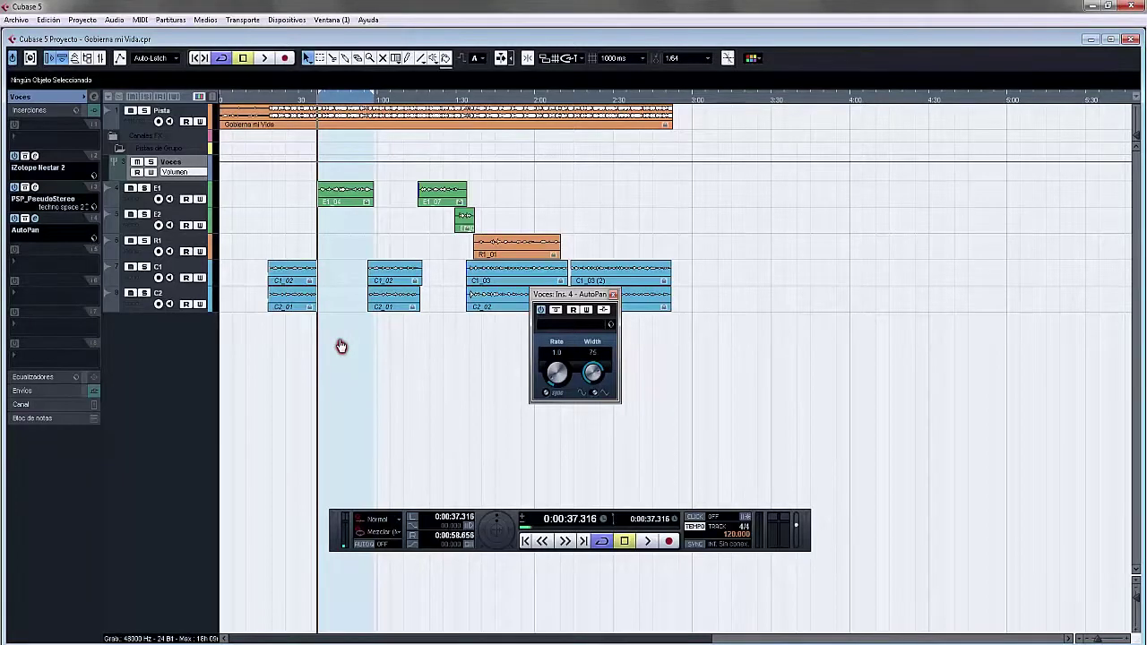
{"action": "key", "text": "space"}
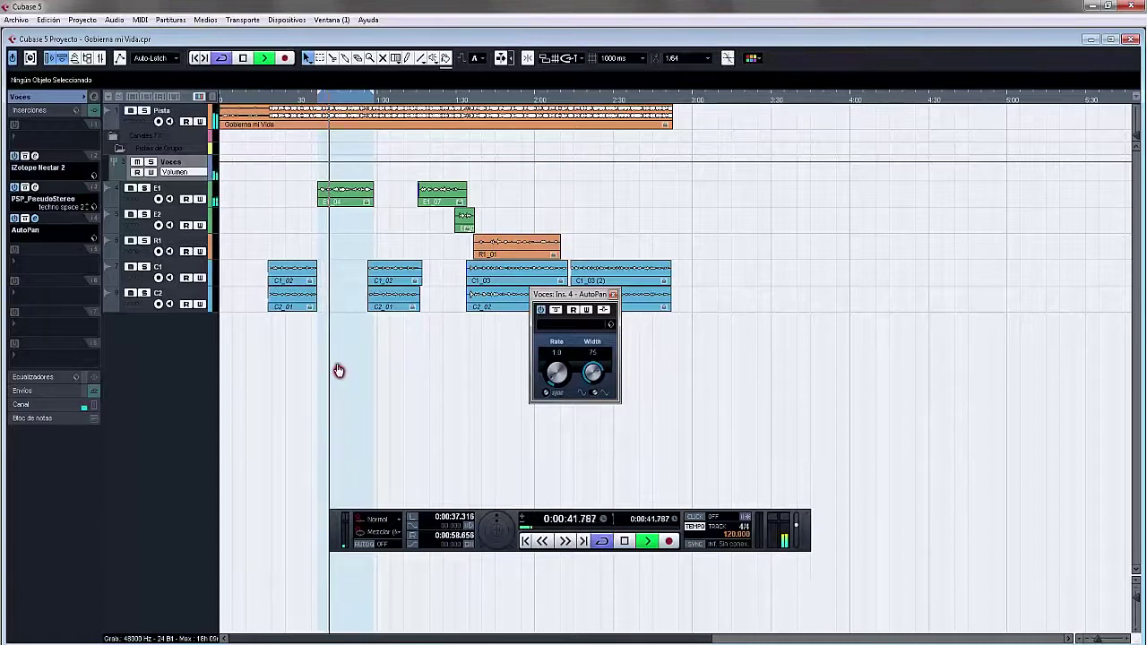
{"action": "key", "text": "space"}
Step: Load the Captain Nemo preset in AutoPan and audition the vocals with it
{"action": "left_click", "coordinate": [567, 325]}
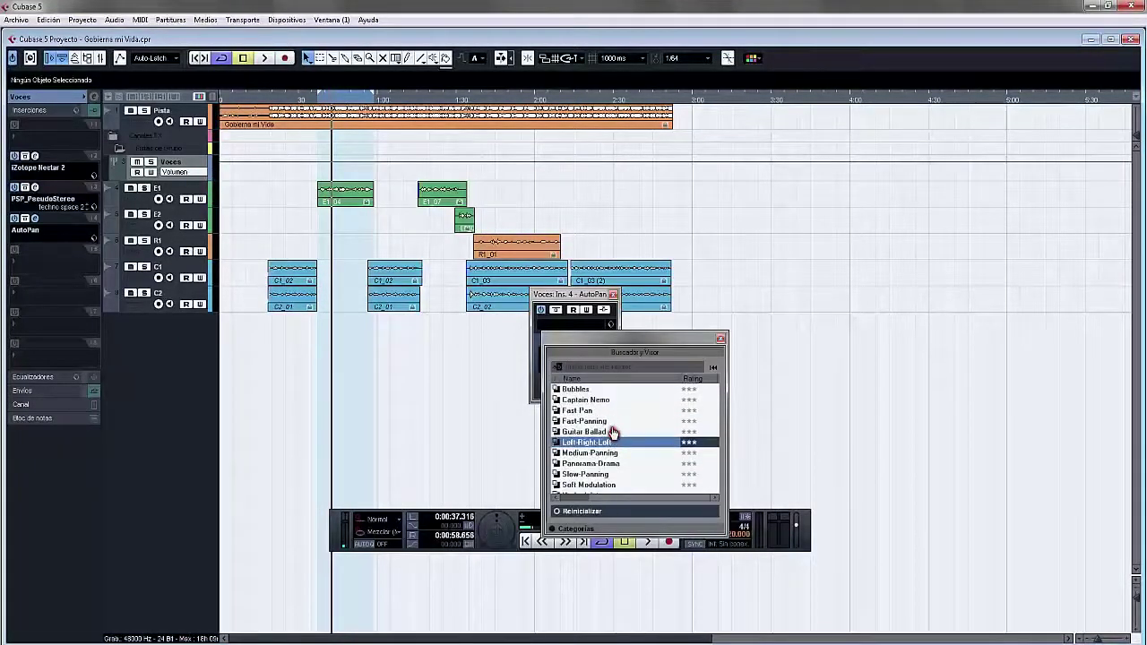
{"action": "left_click", "coordinate": [587, 399]}
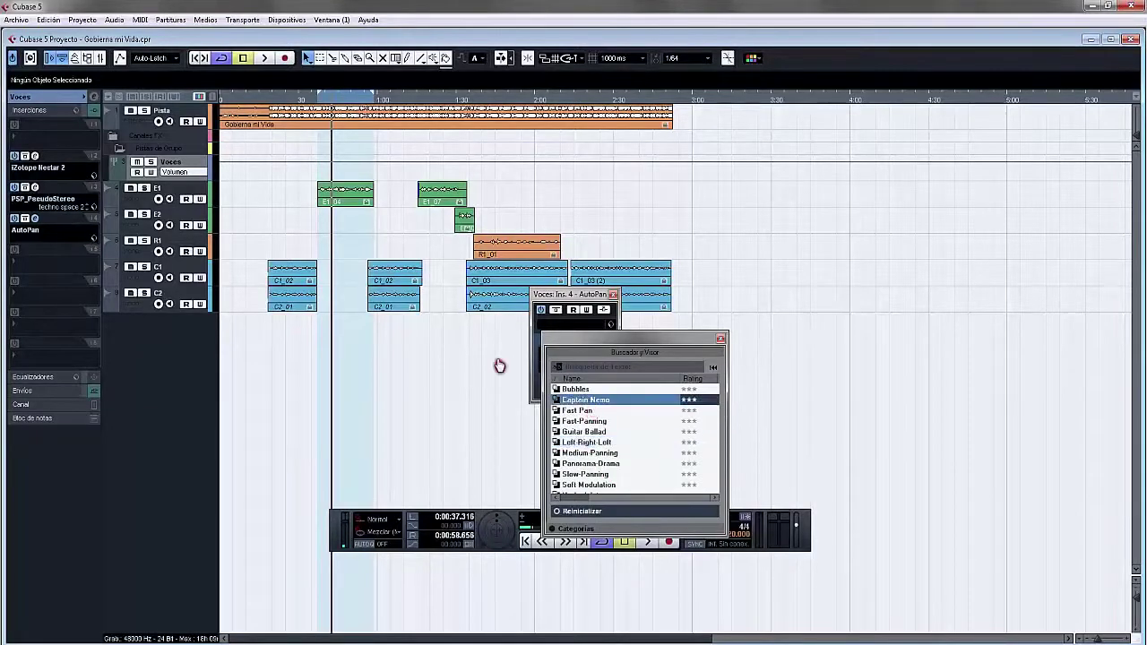
{"action": "left_click", "coordinate": [538, 384]}
{"action": "left_click", "coordinate": [547, 393]}
{"action": "left_click", "coordinate": [547, 393]}
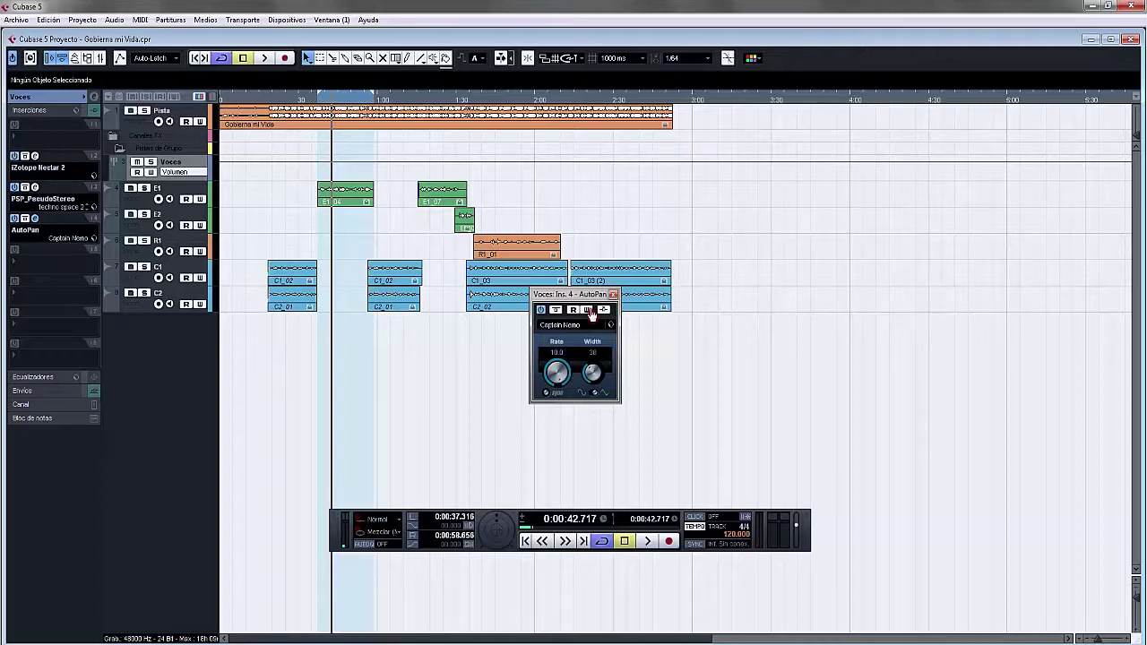
{"action": "key", "text": "space"}
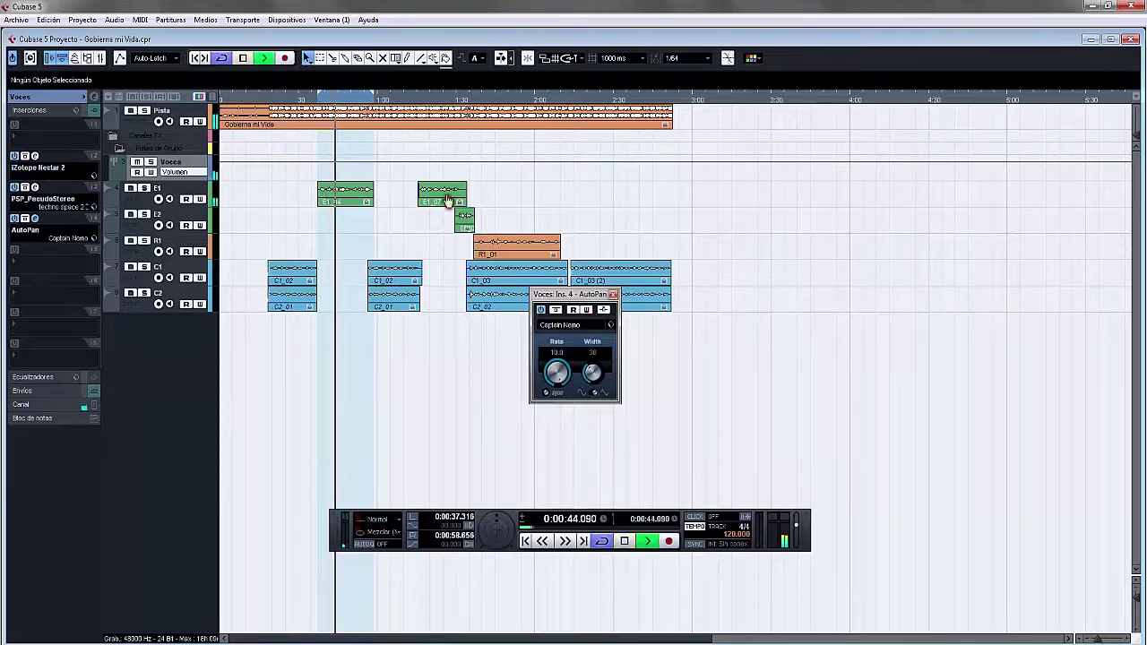
{"action": "key", "text": "space"}
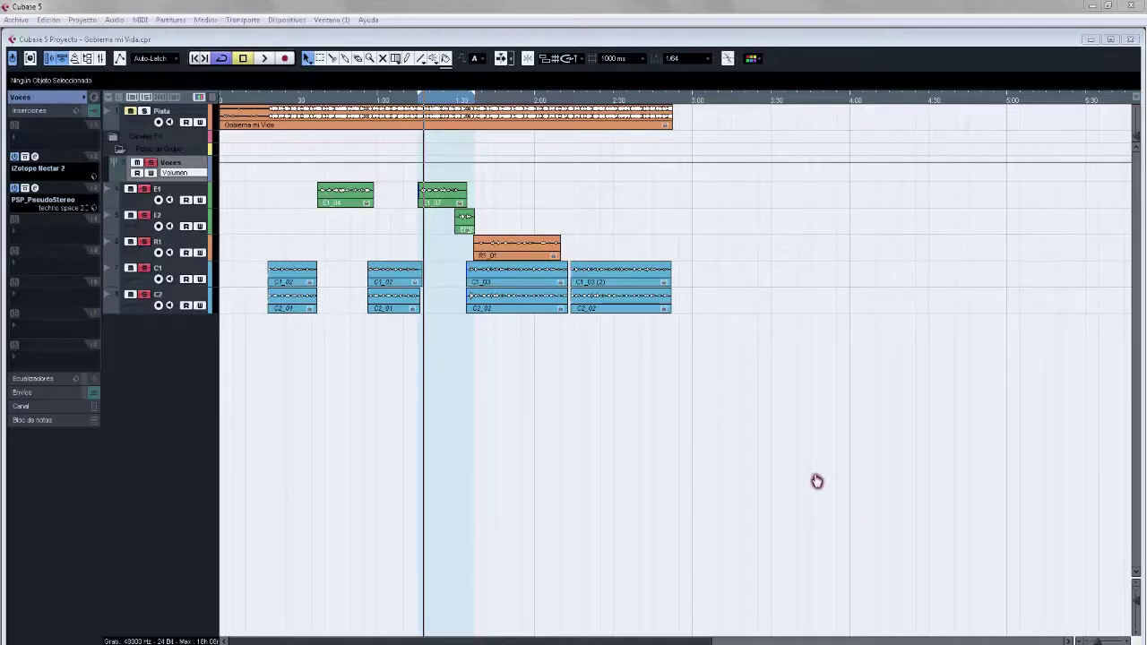
Step: Show the transport and insert Steinberg's Tremolo in the Voces group's fourth insert slot, moving its window clear of the first clips
{"action": "key", "text": "F2"}
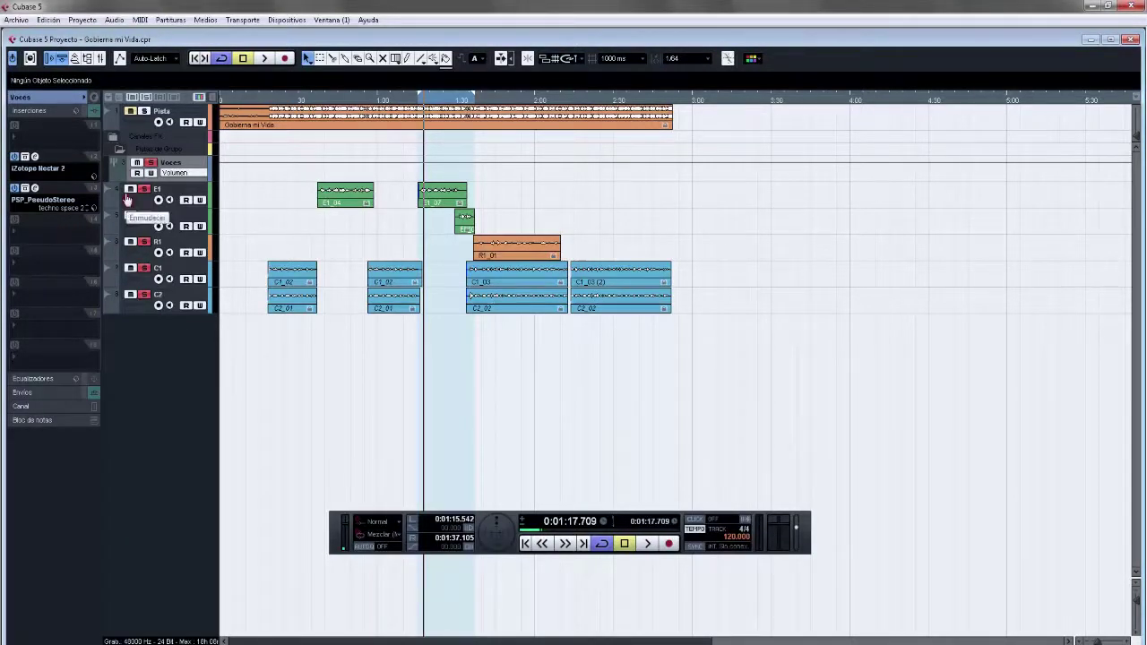
{"action": "left_click", "coordinate": [44, 237]}
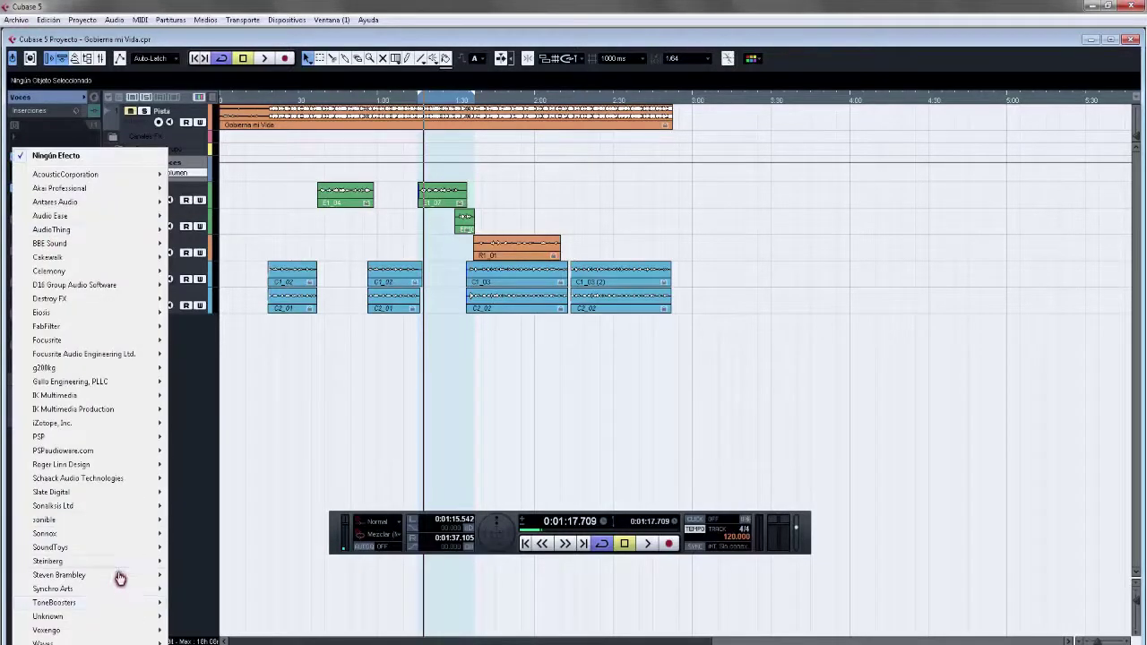
{"action": "mouse_move", "coordinate": [117, 561]}
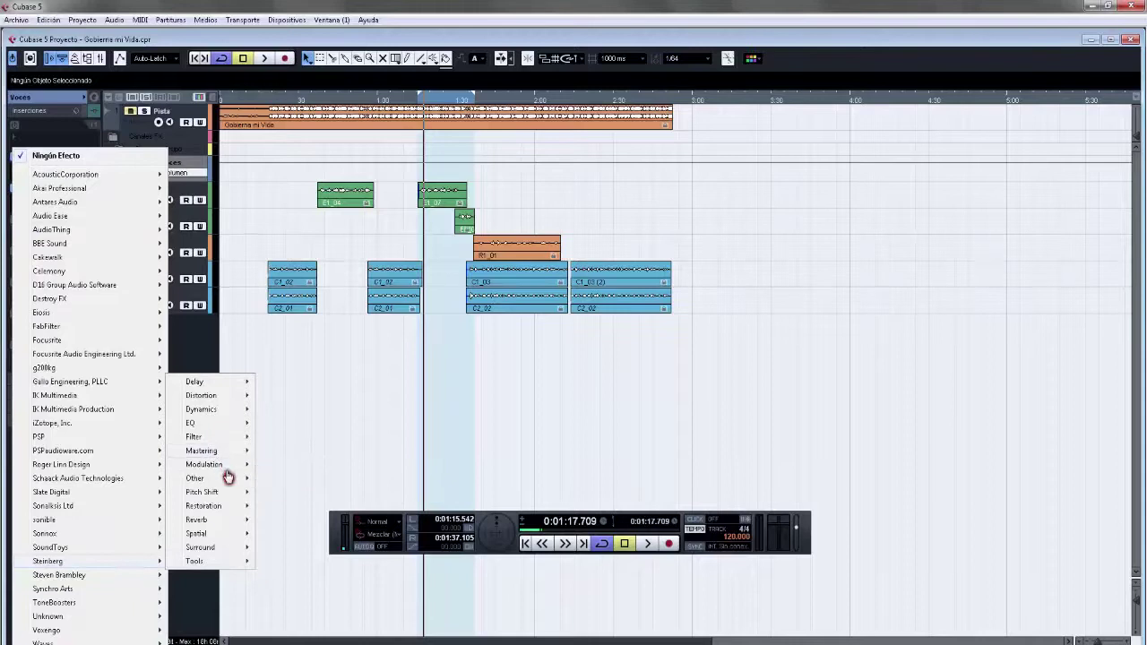
{"action": "mouse_move", "coordinate": [228, 476]}
{"action": "left_click", "coordinate": [316, 593]}
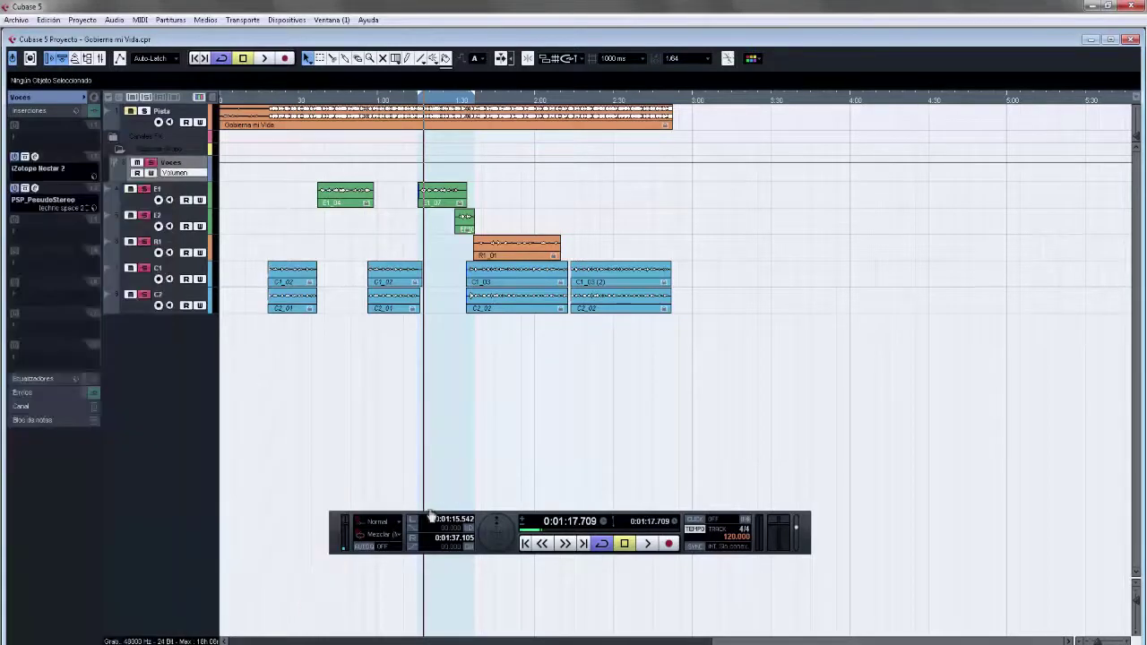
{"action": "left_click_drag", "start_coordinate": [581, 294], "coordinate": [681, 314]}
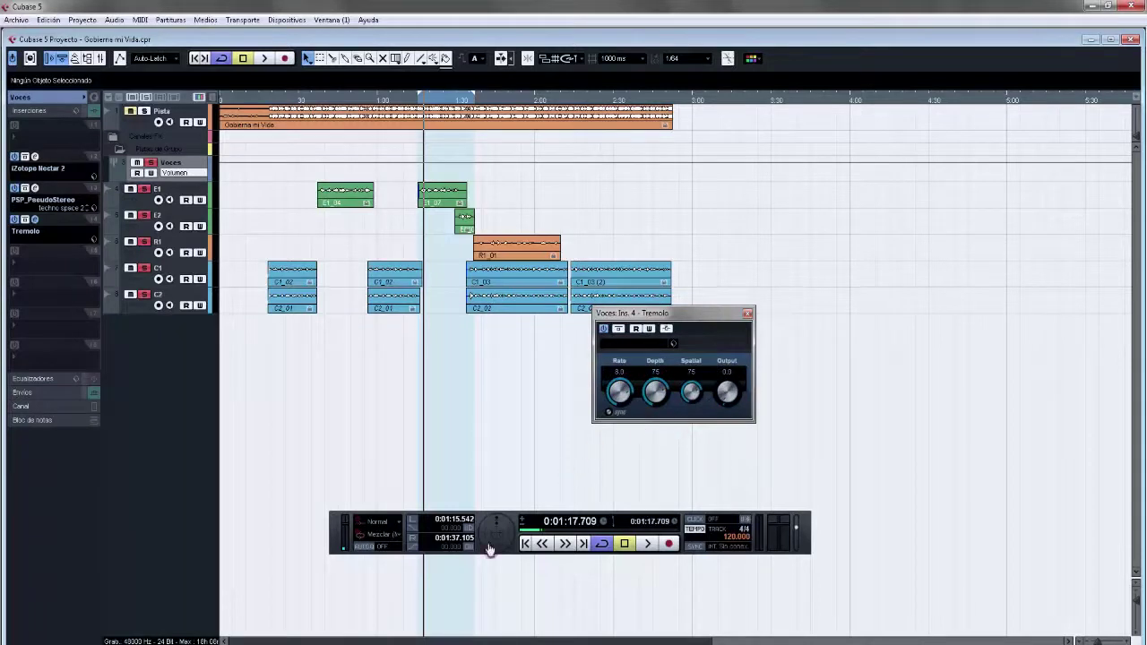
Step: Play the Tremolo vocals from the left locator, comparing the Voces group soloed and within the full mix
{"action": "left_click", "coordinate": [412, 520]}
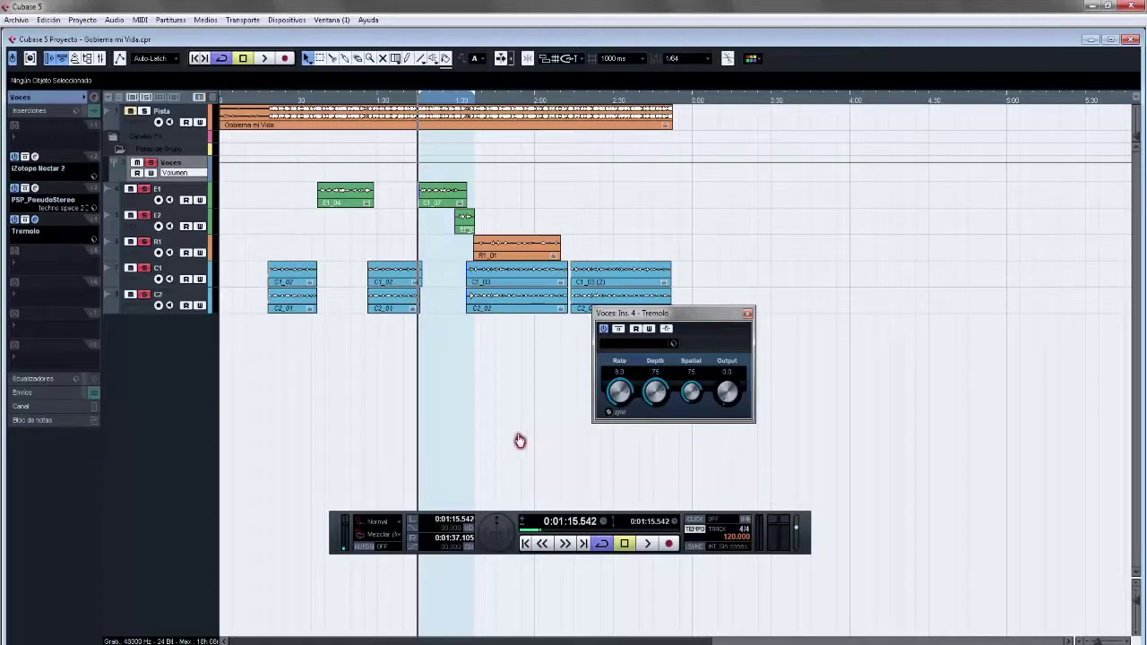
{"action": "key", "text": "space"}
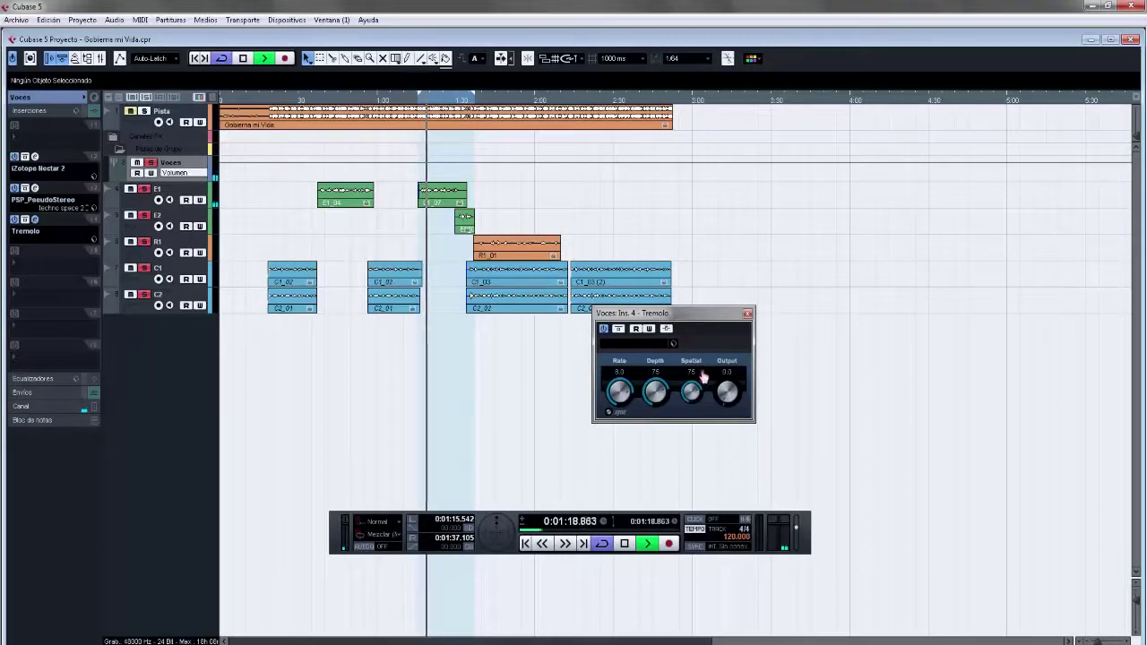
{"action": "left_click", "coordinate": [152, 165]}
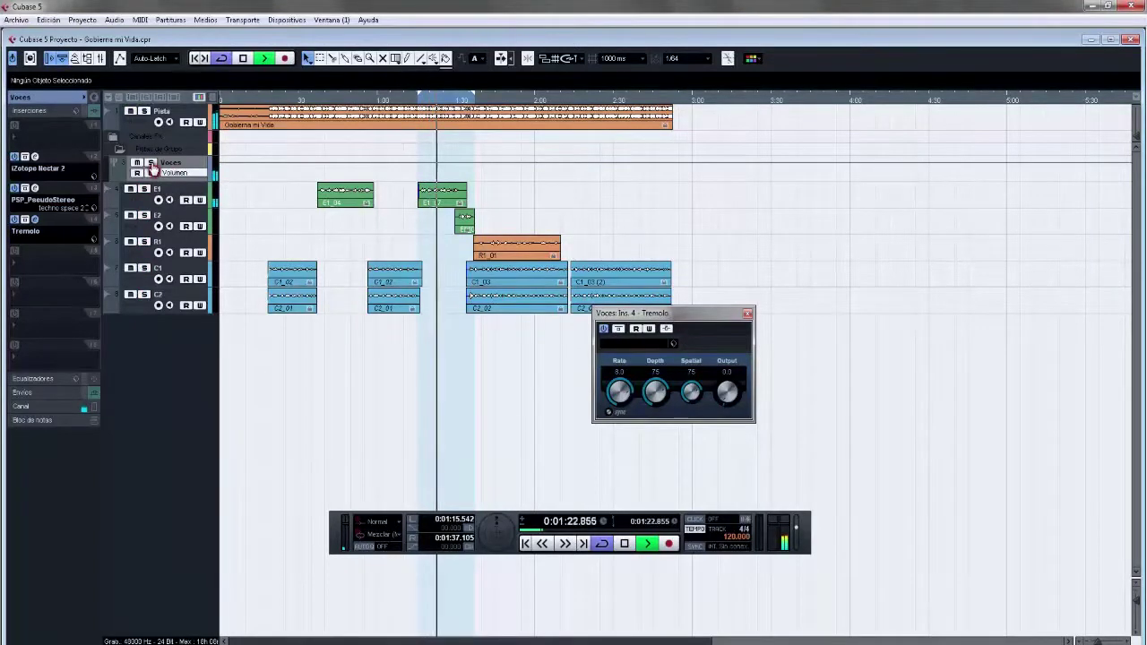
{"action": "left_click", "coordinate": [151, 164]}
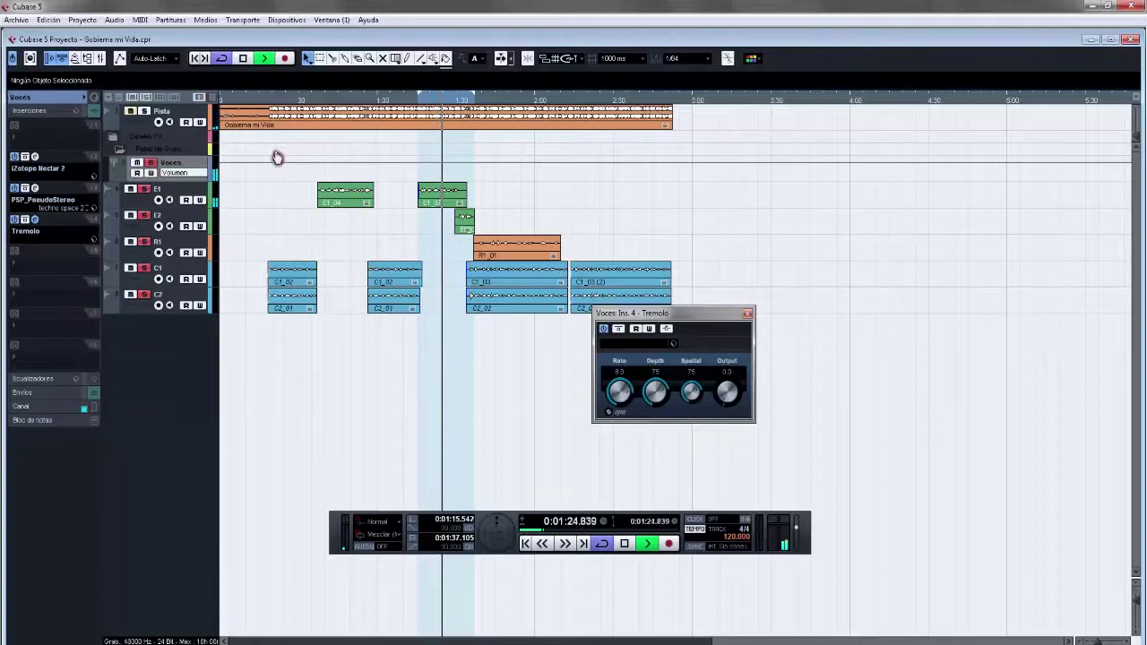
{"action": "key", "text": "space"}
{"action": "left_click", "coordinate": [151, 165]}
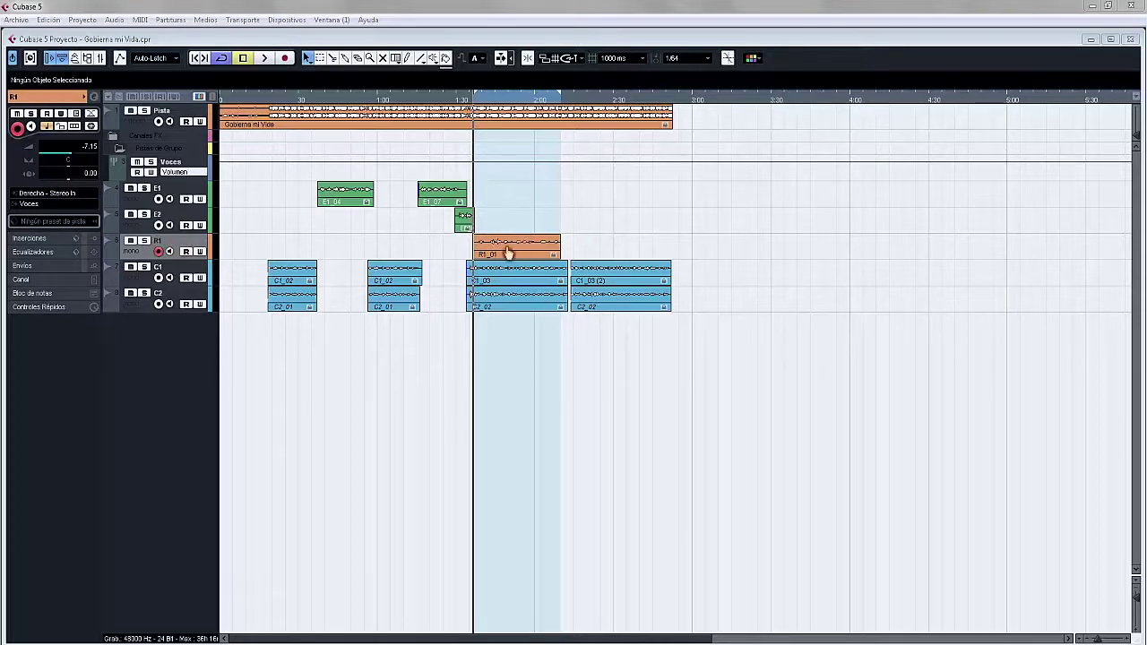
Step: Show the transport and play the section with the R1_01 clip to hear it before processing
{"action": "key", "text": "F2"}
{"action": "key", "text": "space"}
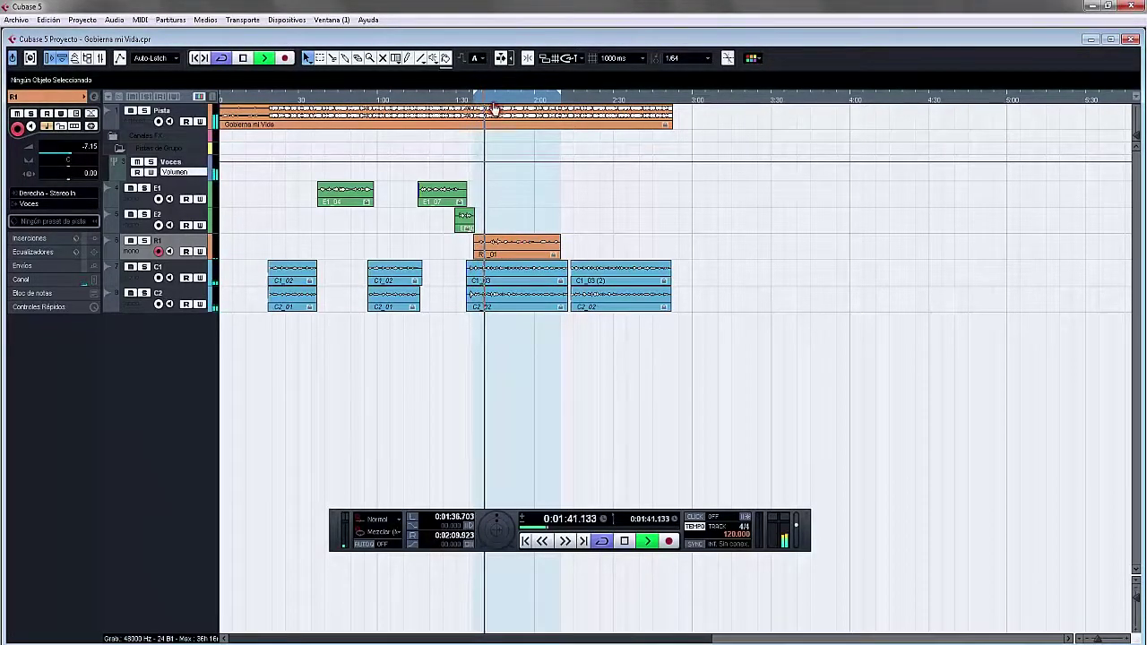
{"action": "key", "text": "space"}
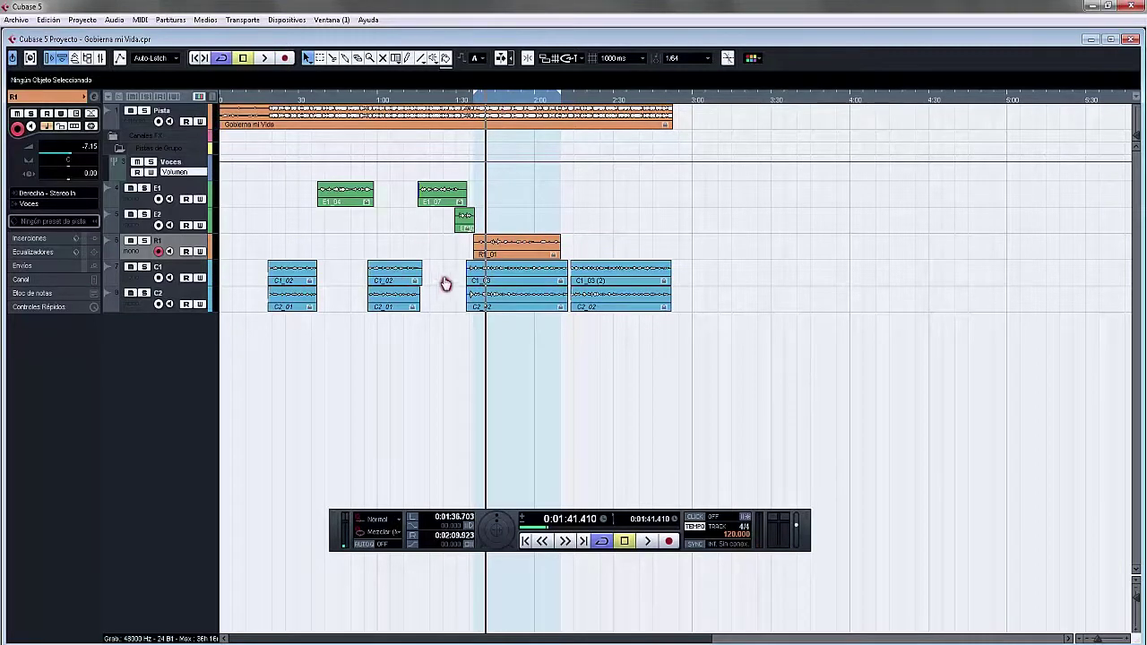
Step: Reverse the R1_01 clip on track R1 with the Invertir audio process
{"action": "left_click", "coordinate": [517, 243]}
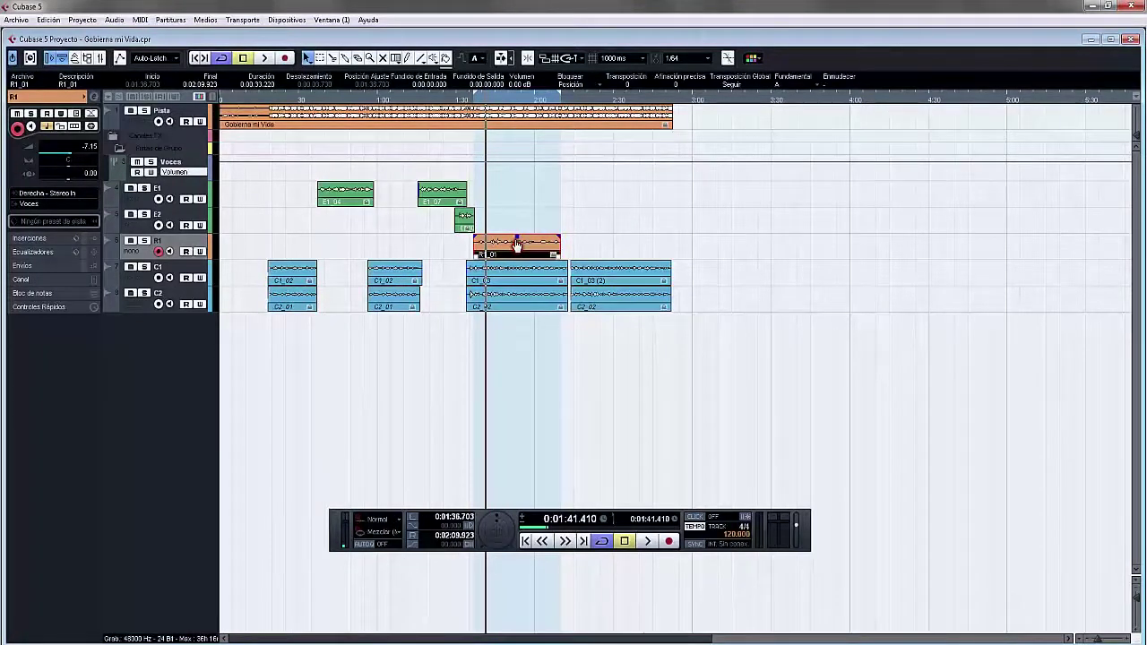
{"action": "right_click", "coordinate": [517, 243]}
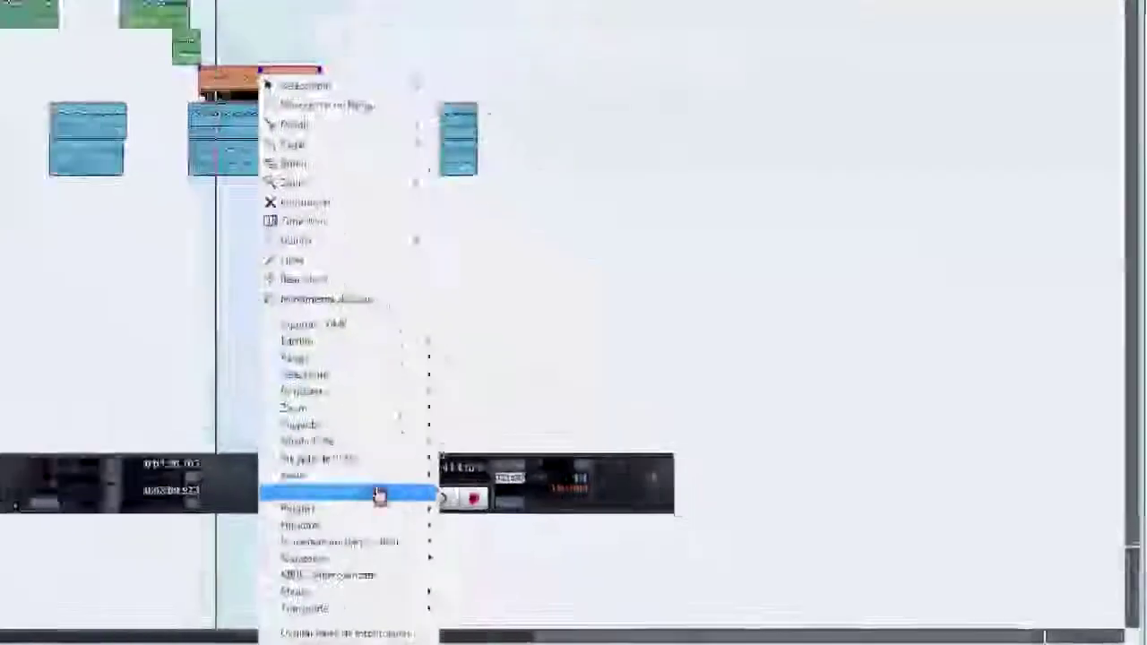
{"action": "mouse_move", "coordinate": [600, 537]}
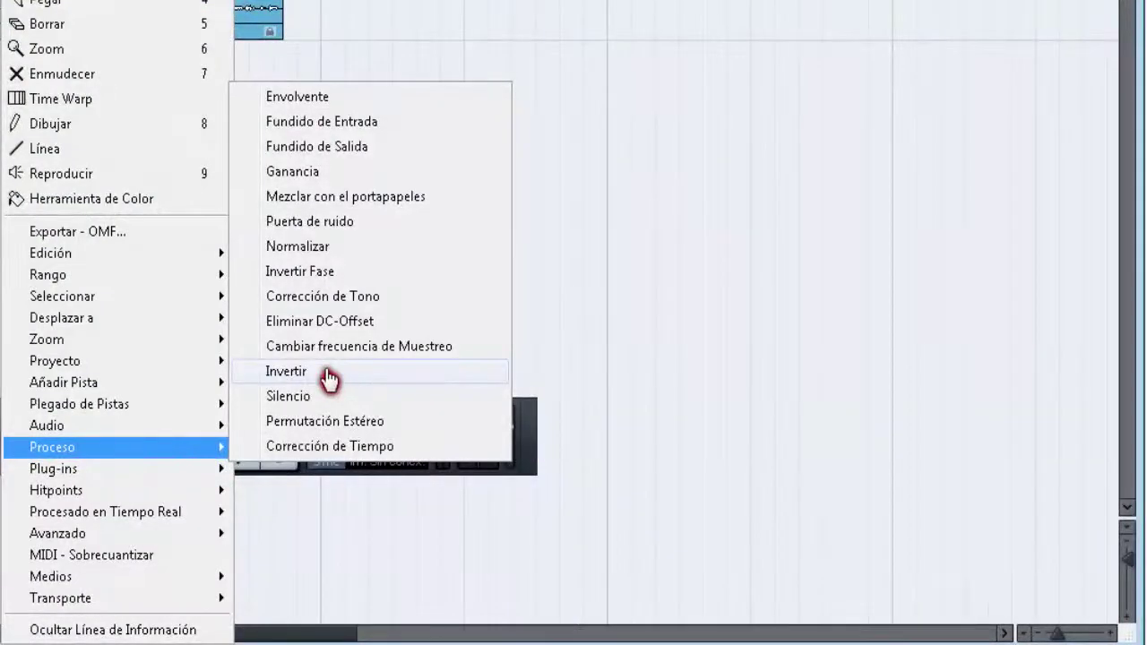
{"action": "left_click", "coordinate": [358, 382]}
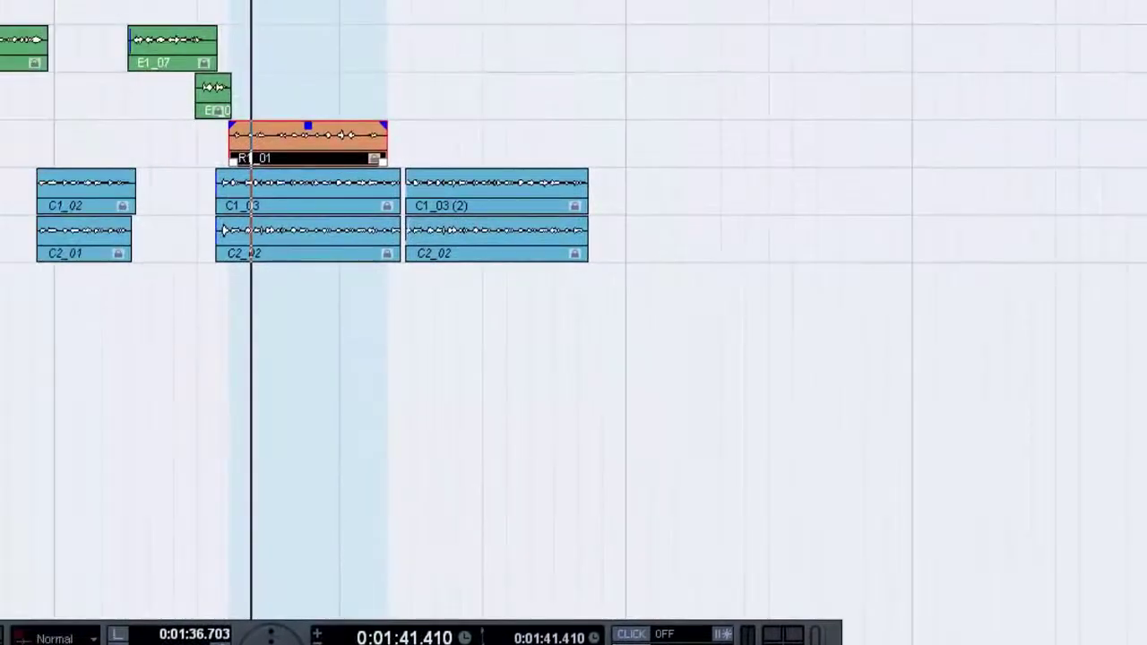
Step: Return to the left locator at 0:01:36.703 and play the reversed R1_01 clip
{"action": "left_click", "coordinate": [117, 634]}
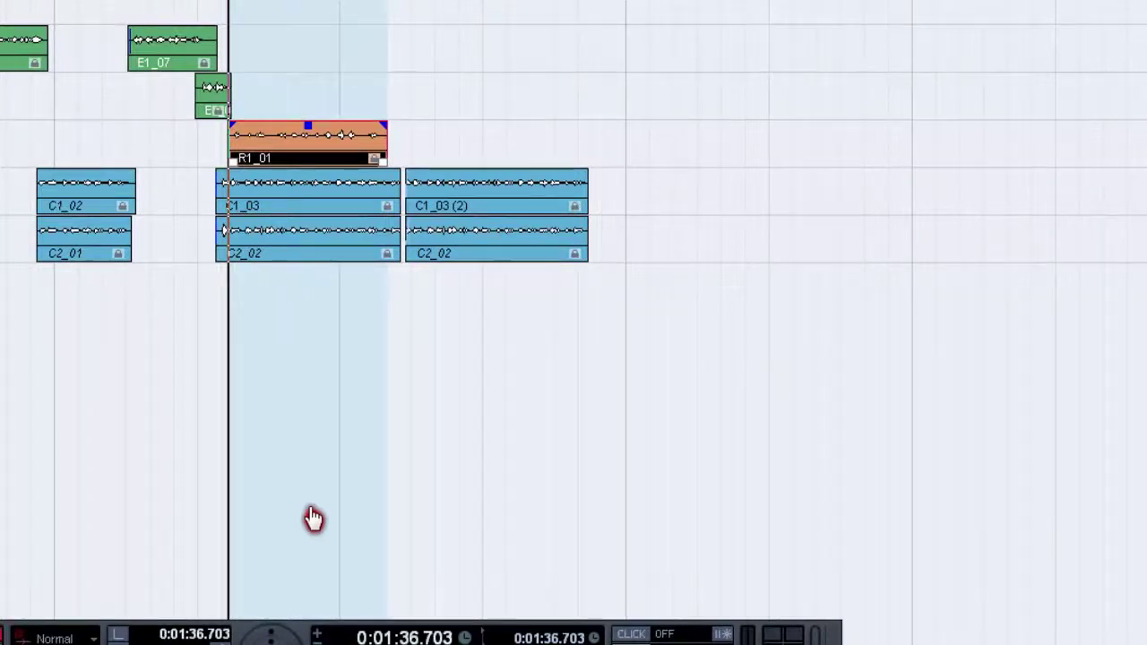
{"action": "key", "text": "space"}
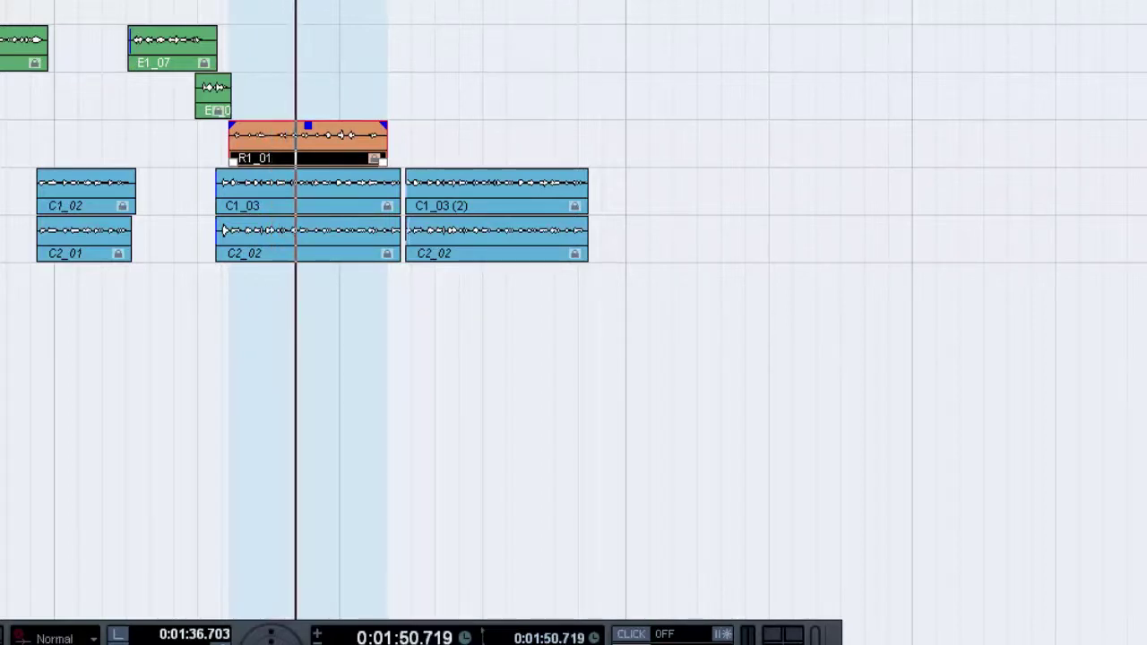
{"action": "left_click", "coordinate": [142, 513]}
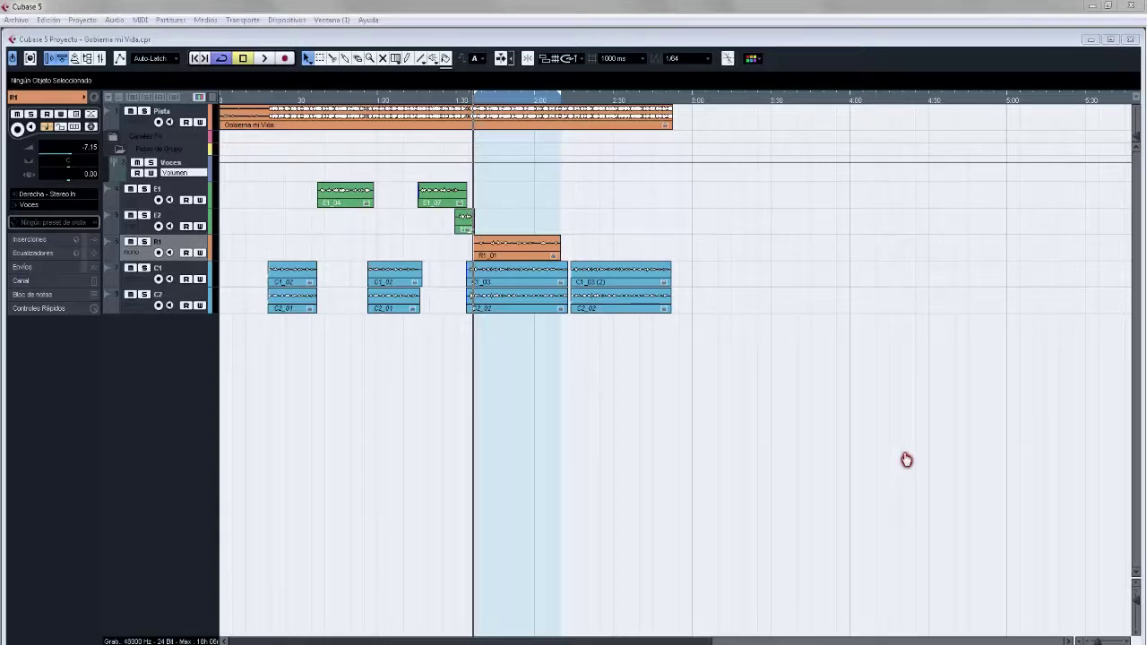
{"action": "key", "text": "F2"}
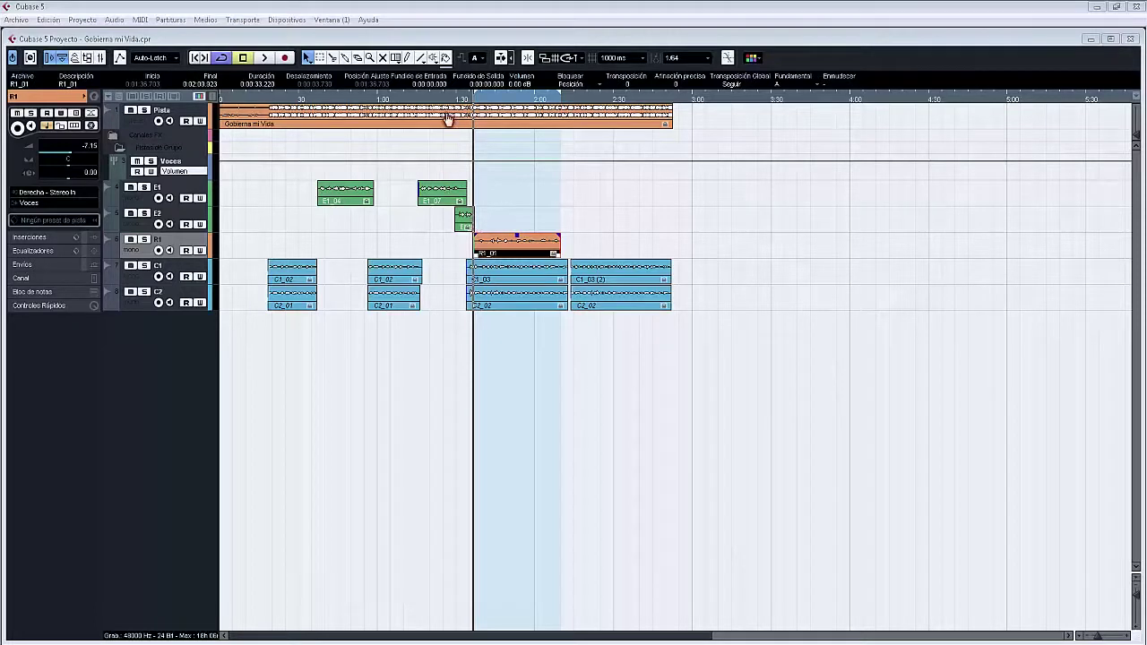
Step: Show the transport, solo track E2, set the locators around its E2_03 clip and place the cursor near the clip's start
{"action": "left_click", "coordinate": [464, 217]}
{"action": "key", "text": "F2"}
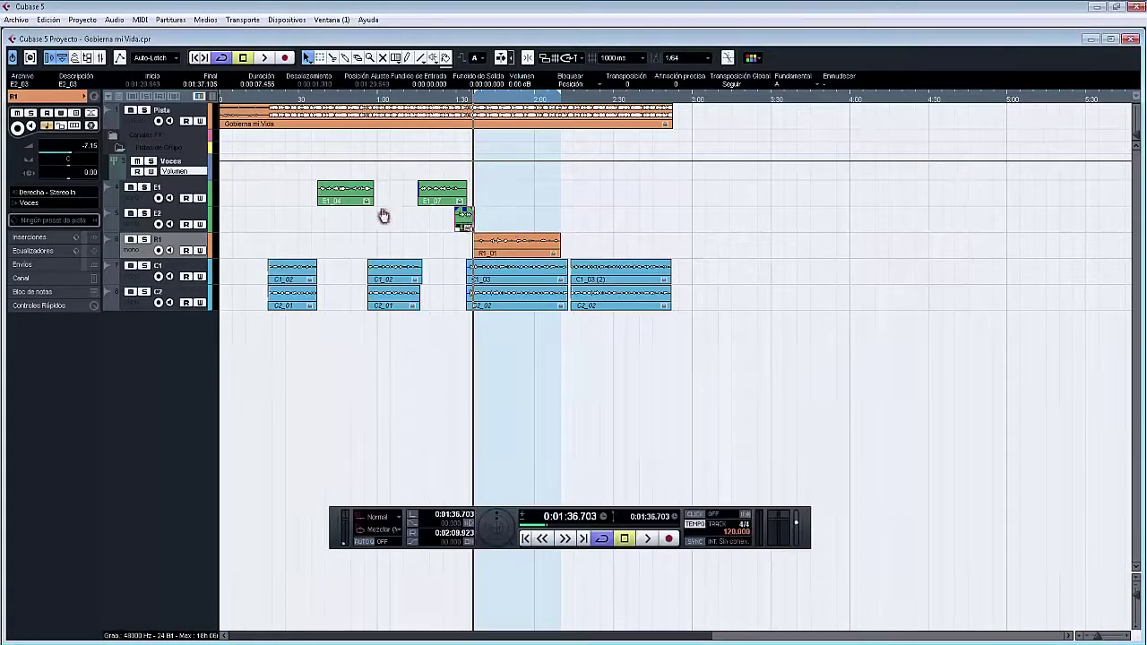
{"action": "left_click", "coordinate": [143, 214]}
{"action": "left_click", "coordinate": [459, 98]}
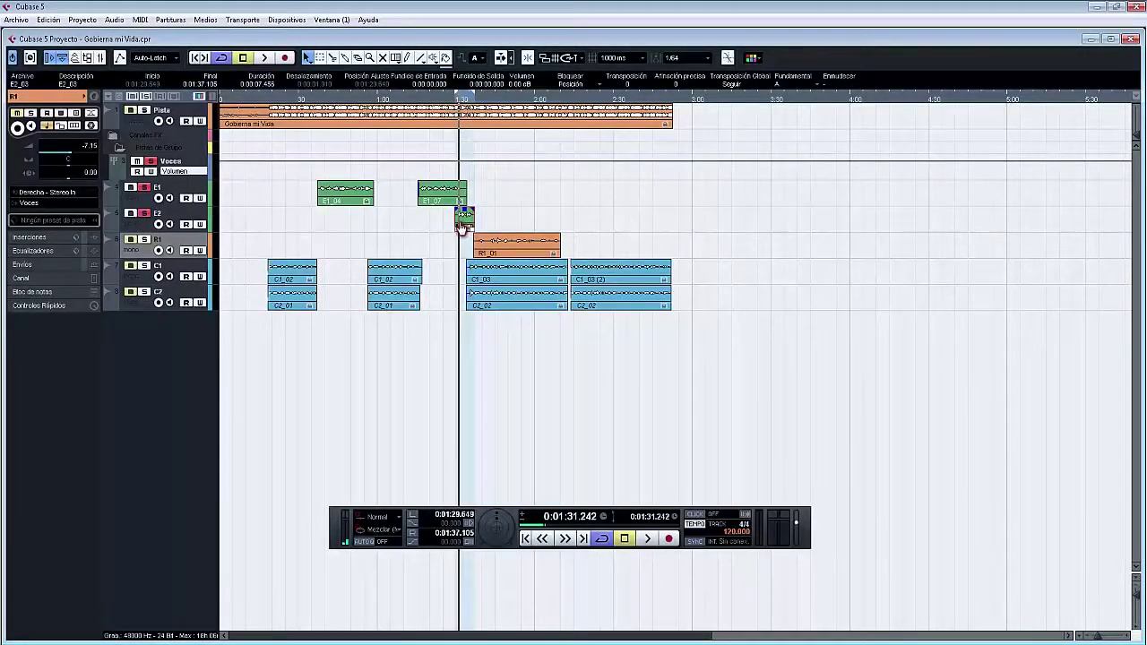
Step: Open the E2_03 clip in the sample editor, select the range containing the vocal and reverse it with the Invertir process
{"action": "double_click", "coordinate": [465, 219]}
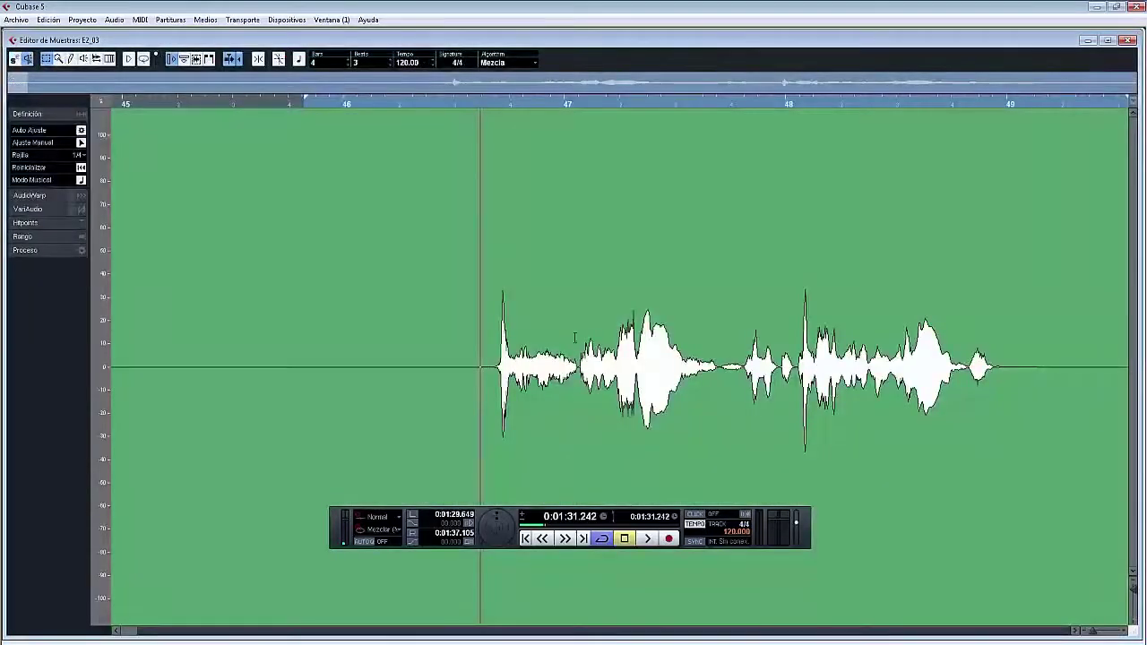
{"action": "left_click_drag", "start_coordinate": [494, 343], "coordinate": [1076, 344]}
{"action": "right_click", "coordinate": [659, 250]}
{"action": "mouse_move", "coordinate": [744, 428]}
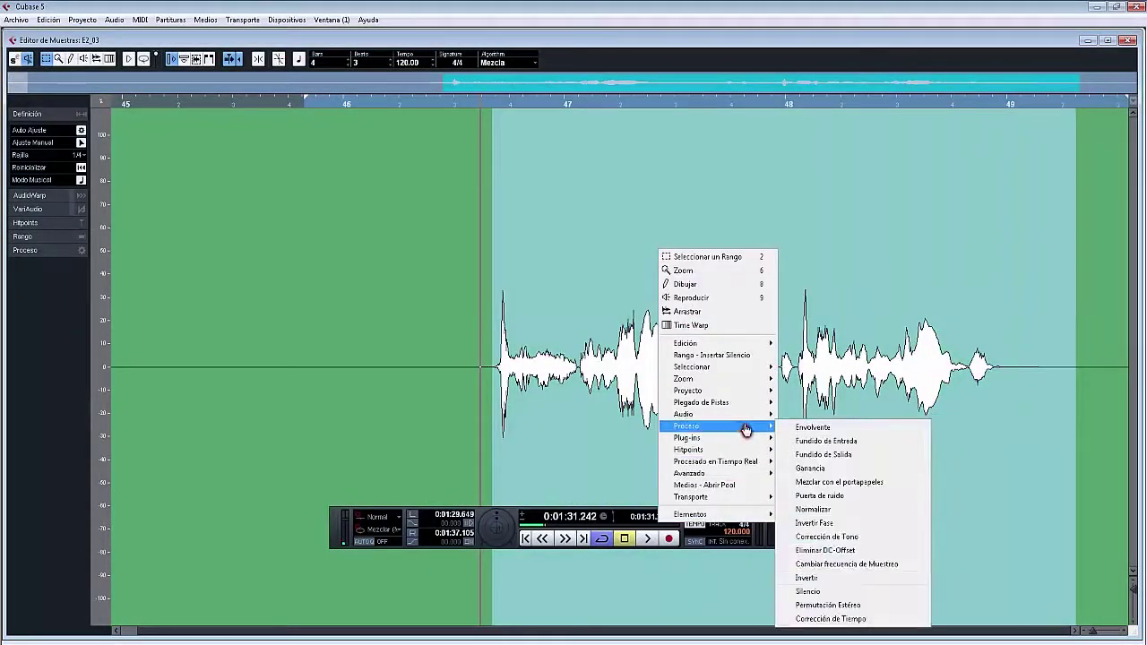
{"action": "left_click", "coordinate": [827, 578]}
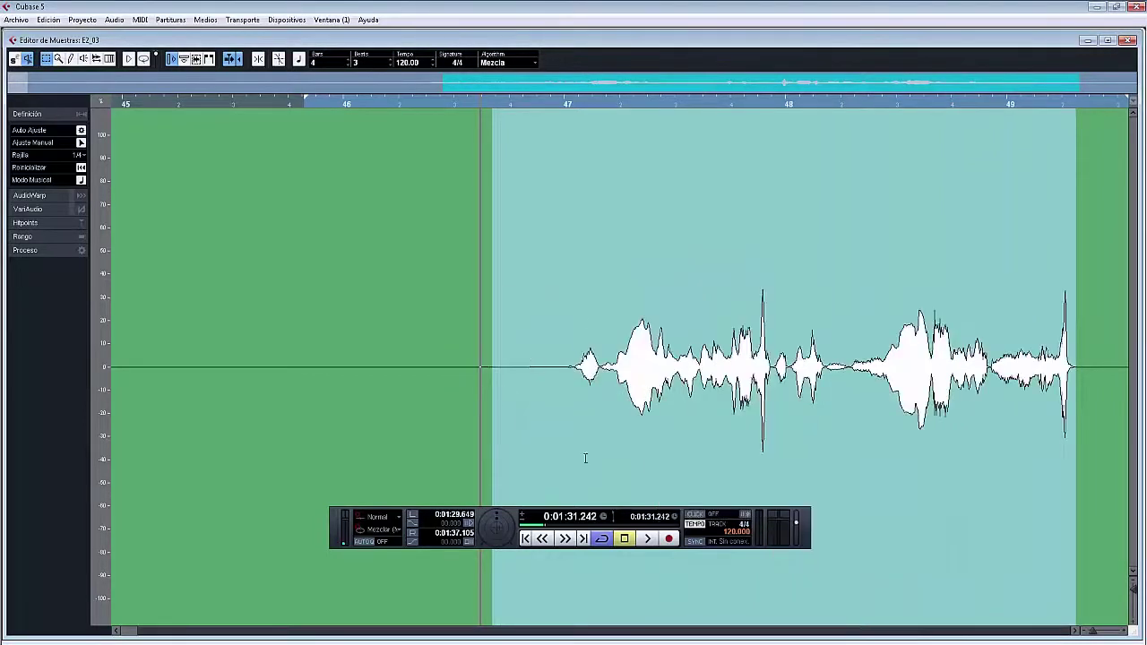
Step: Process the reversed vocal selection with Steinberg's Roomworks SE using the Bright Plate Reverb preset, previewing the effect first
{"action": "right_click", "coordinate": [513, 317]}
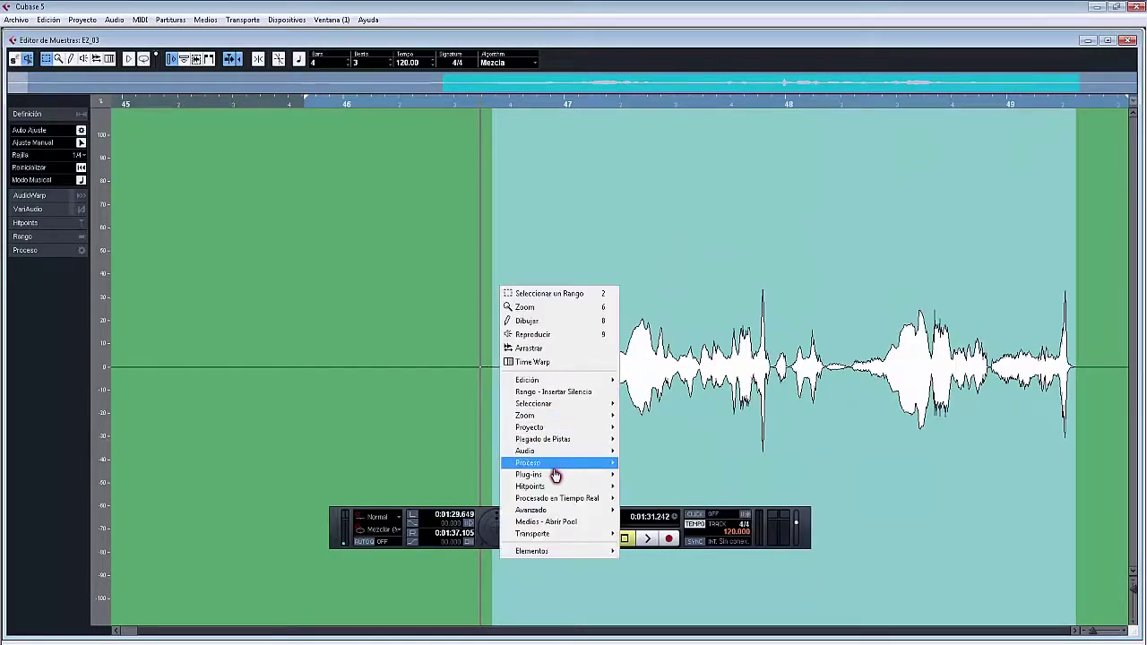
{"action": "mouse_move", "coordinate": [553, 475]}
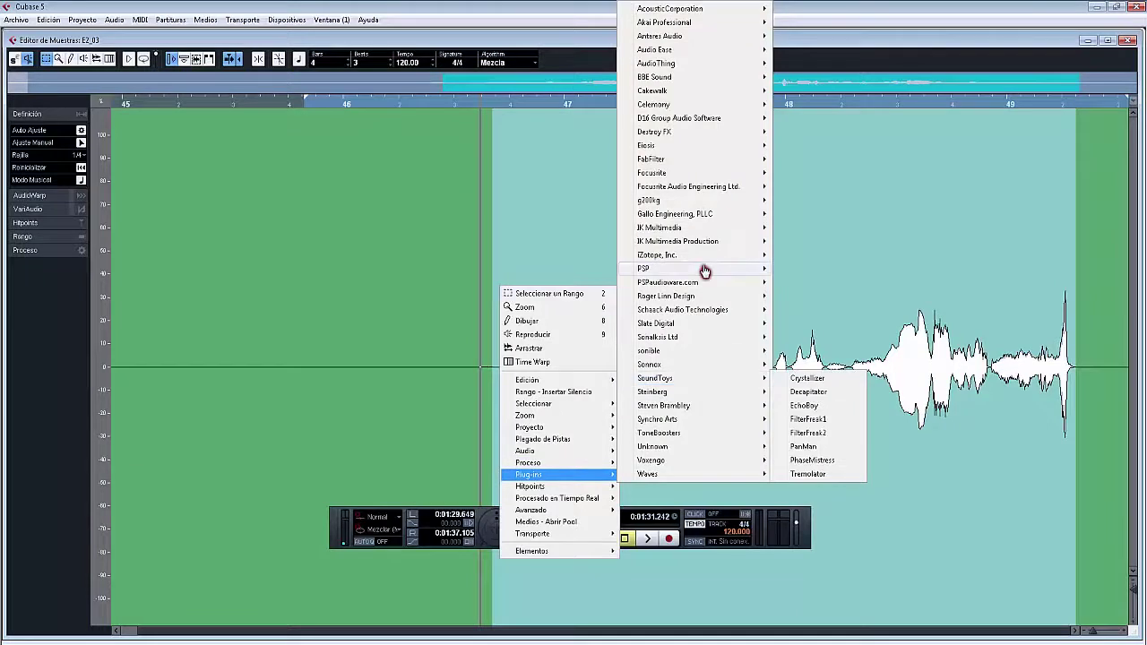
{"action": "mouse_move", "coordinate": [705, 285]}
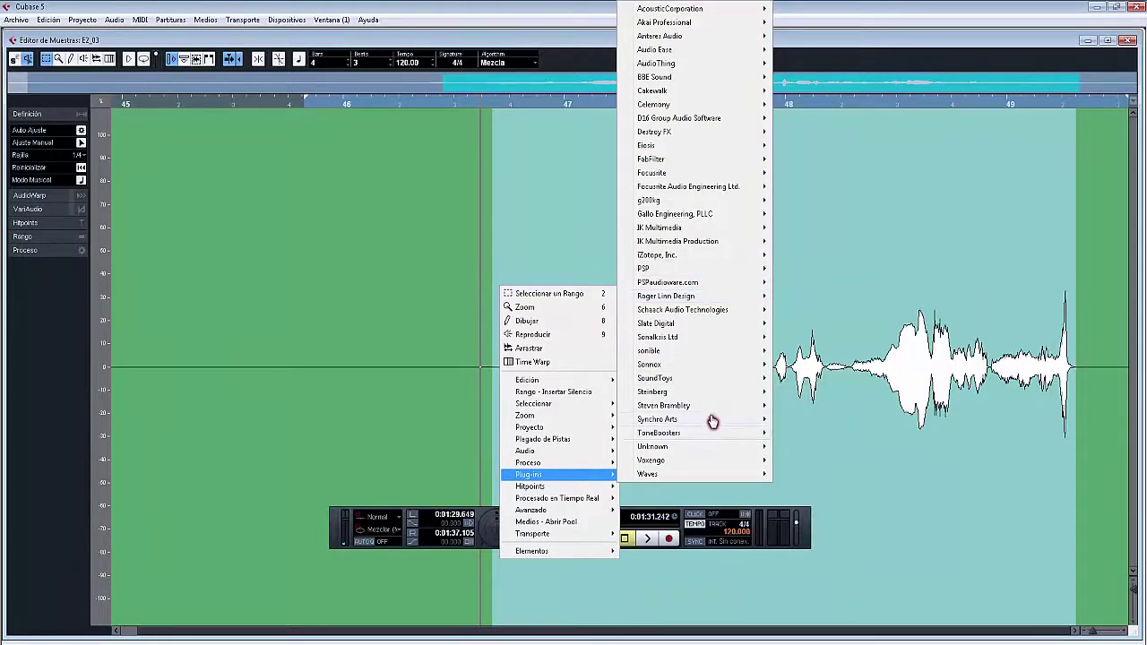
{"action": "mouse_move", "coordinate": [704, 398]}
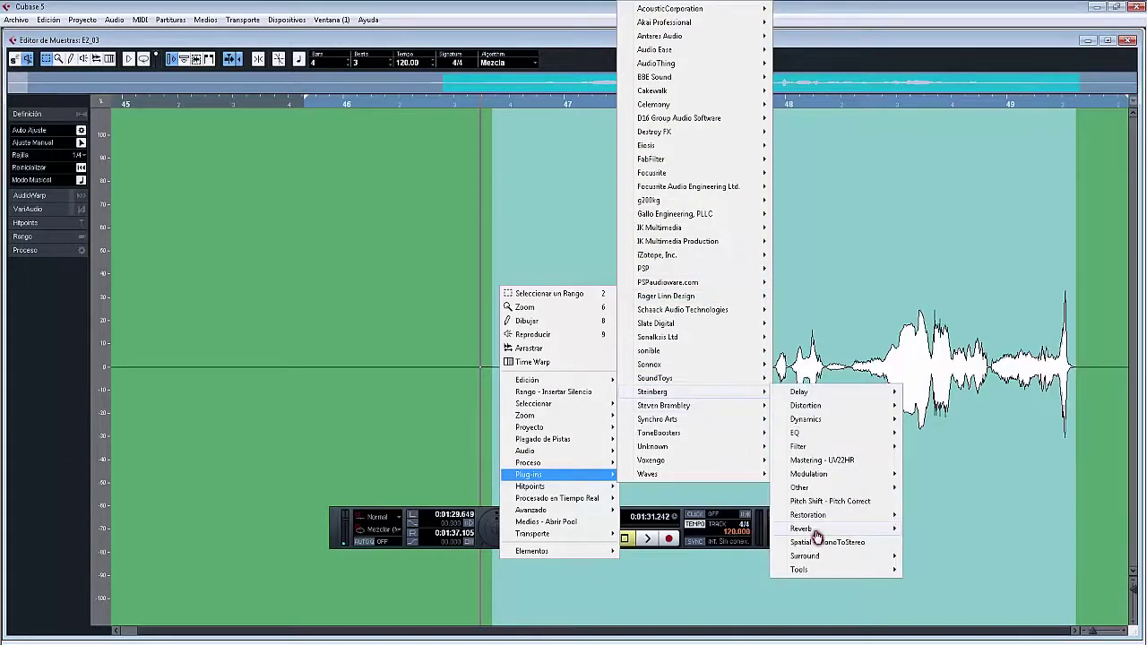
{"action": "mouse_move", "coordinate": [811, 529]}
{"action": "left_click", "coordinate": [959, 557]}
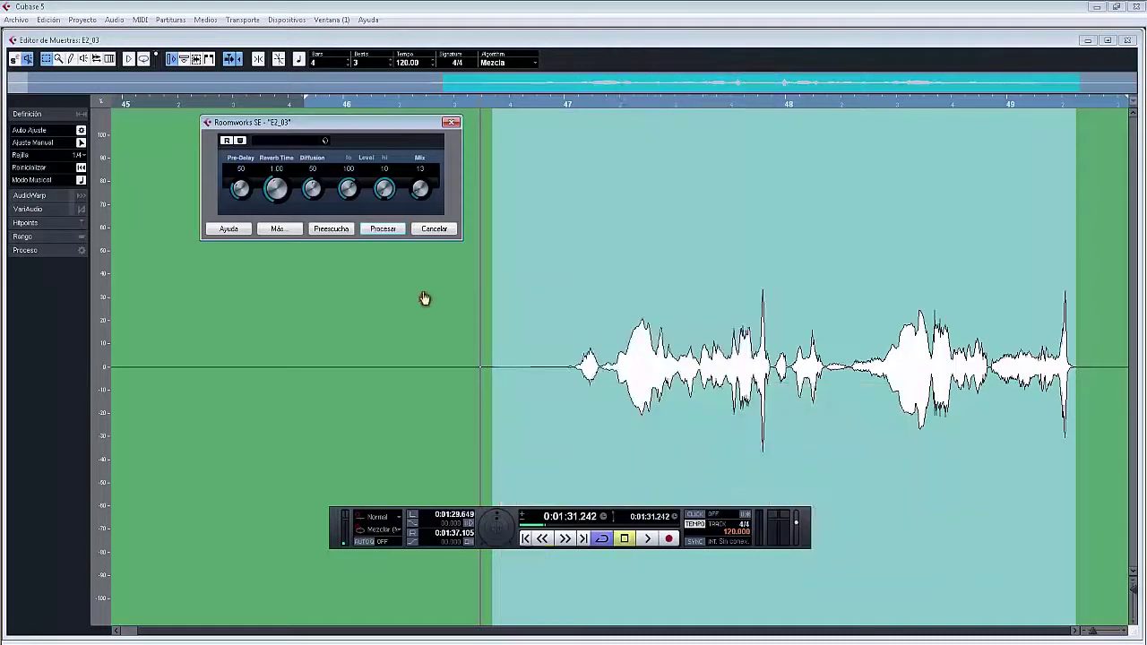
{"action": "left_click", "coordinate": [285, 144]}
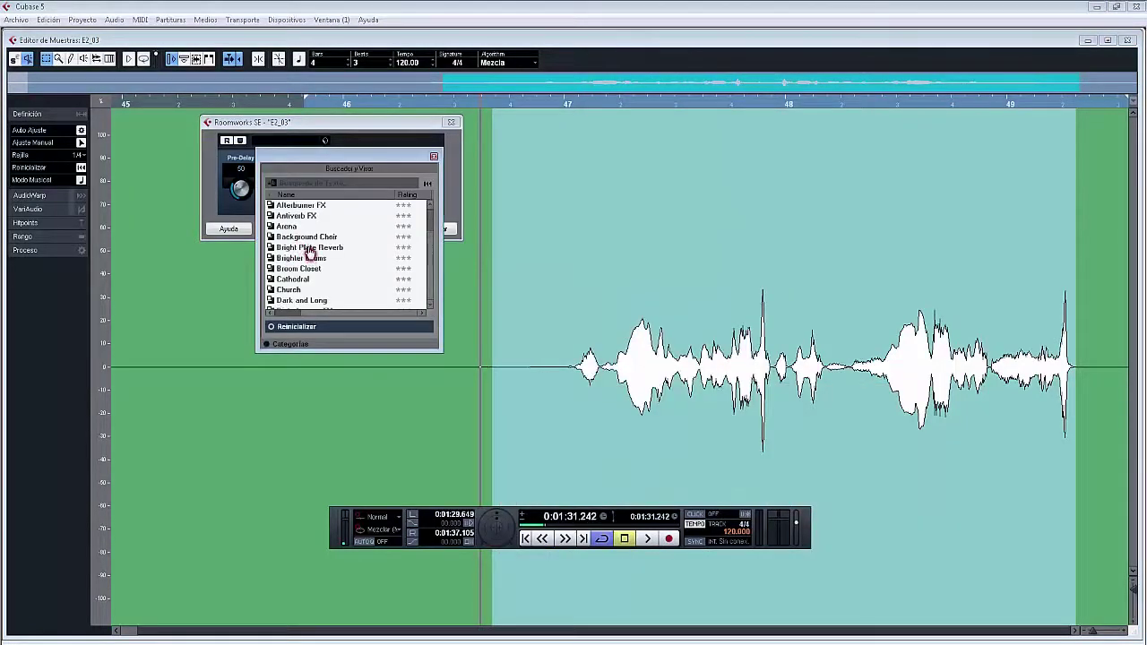
{"action": "double_click", "coordinate": [309, 248]}
{"action": "left_click", "coordinate": [346, 229]}
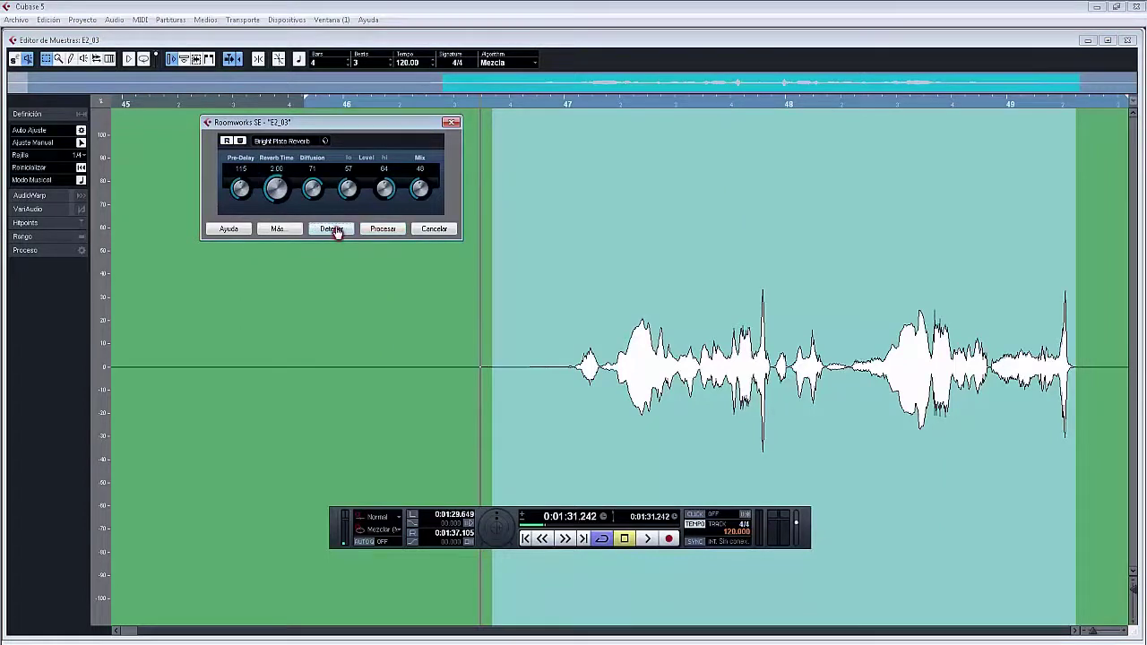
{"action": "left_click", "coordinate": [339, 231]}
{"action": "left_click", "coordinate": [383, 228]}
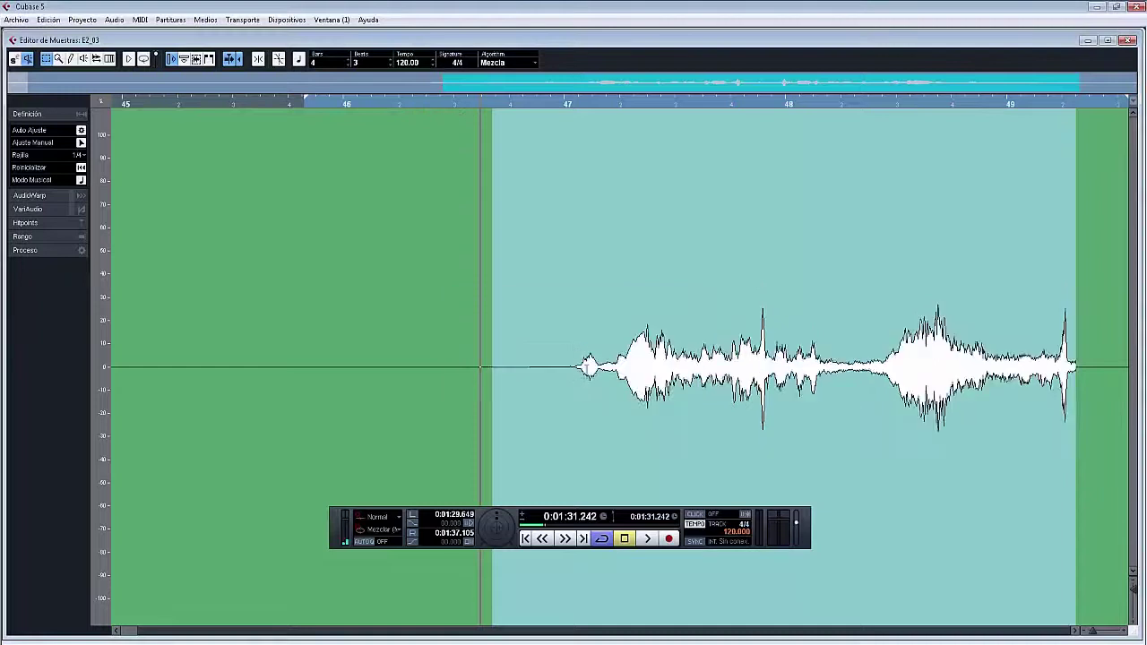
Step: Reverse the reverb-processed selection once more with Invertir so the vocal runs forward with a reversed reverb
{"action": "right_click", "coordinate": [618, 317]}
{"action": "mouse_move", "coordinate": [708, 494]}
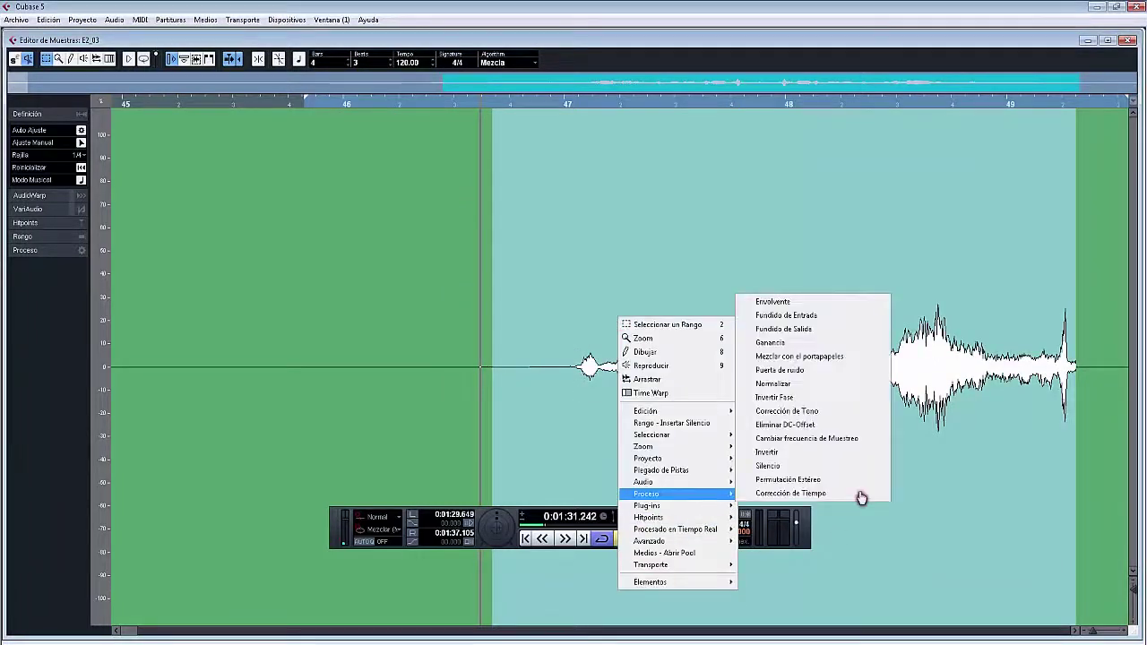
{"action": "left_click", "coordinate": [795, 453]}
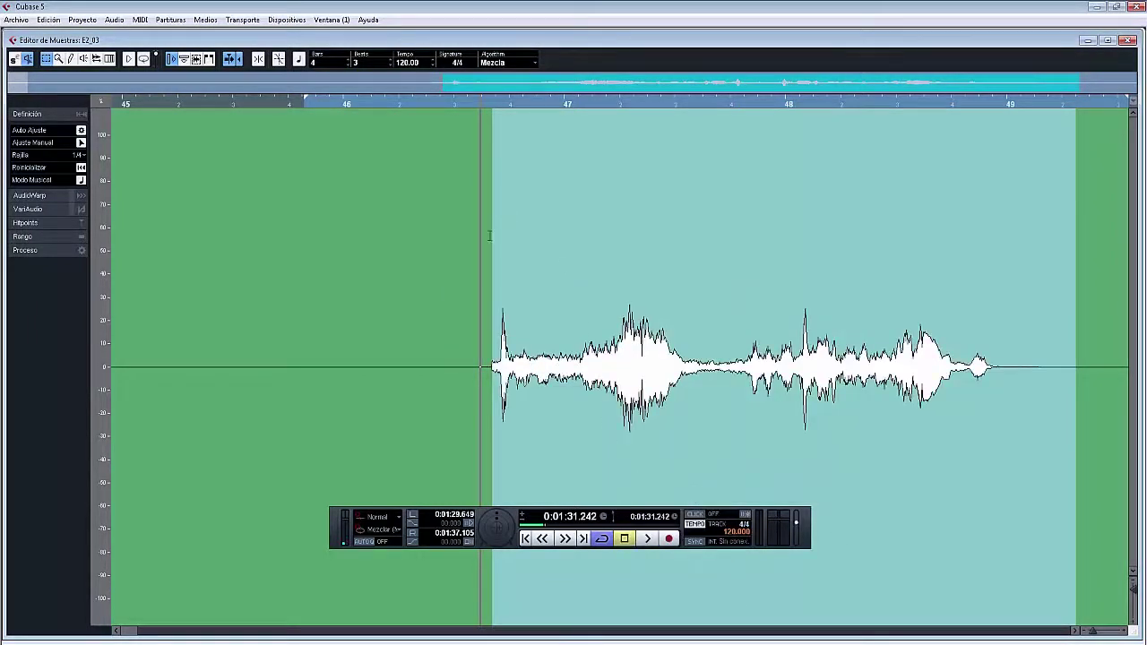
Step: Play the E2_03 clip from before the vocal to hear the reversed reverb, and stop playback
{"action": "left_click", "coordinate": [430, 105]}
{"action": "key", "text": "space"}
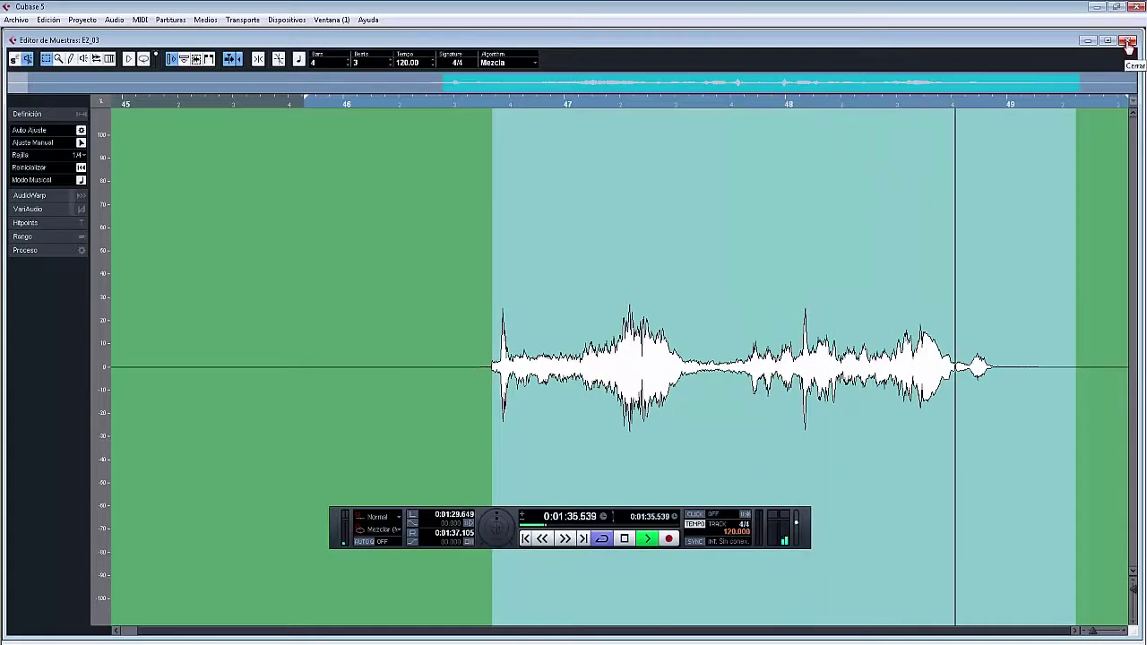
{"action": "key", "text": "space"}
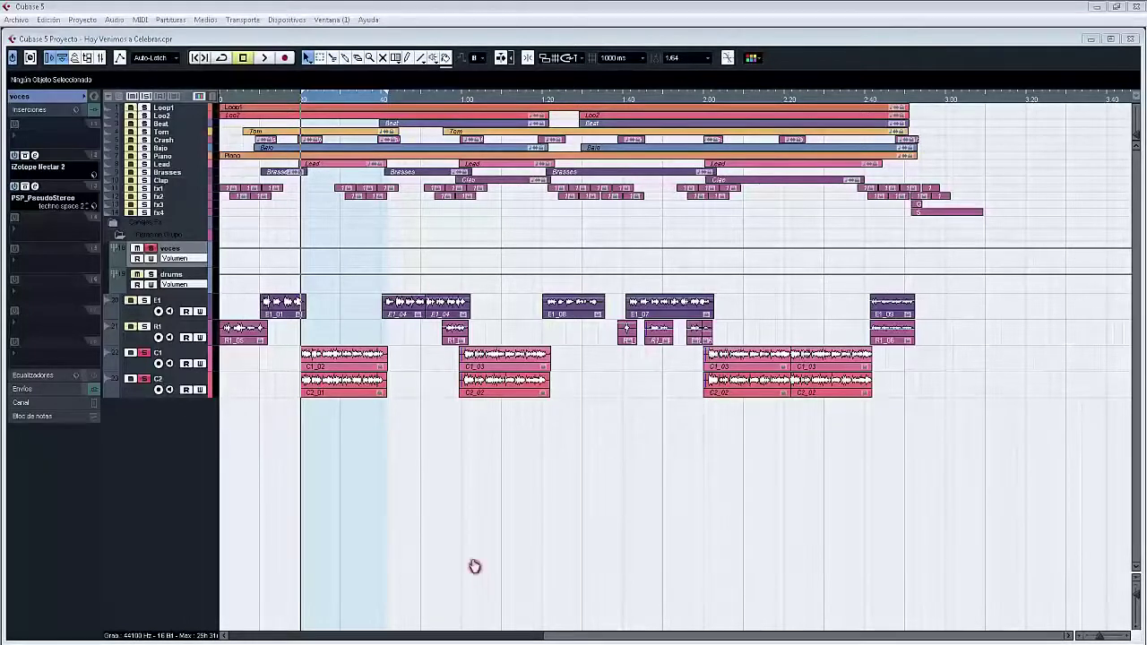
Step: Show the transport in the Hoy Venimos a Celebrar project and select the chorus vocal tracks C1 and C2
{"action": "key", "text": "F2"}
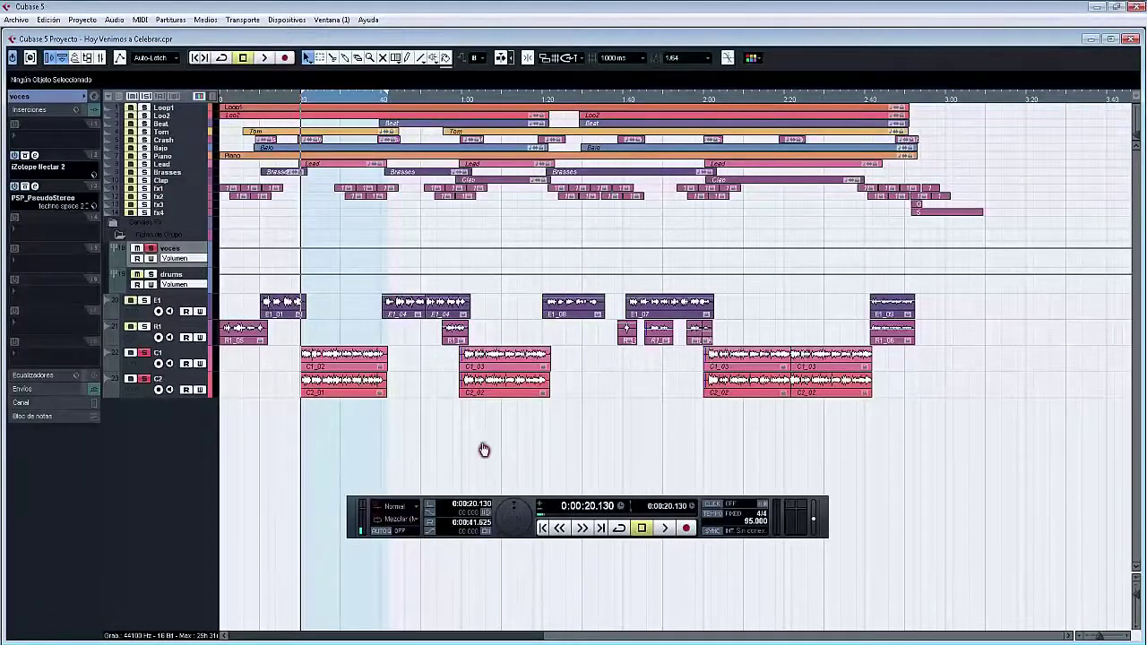
{"action": "left_click", "coordinate": [137, 398]}
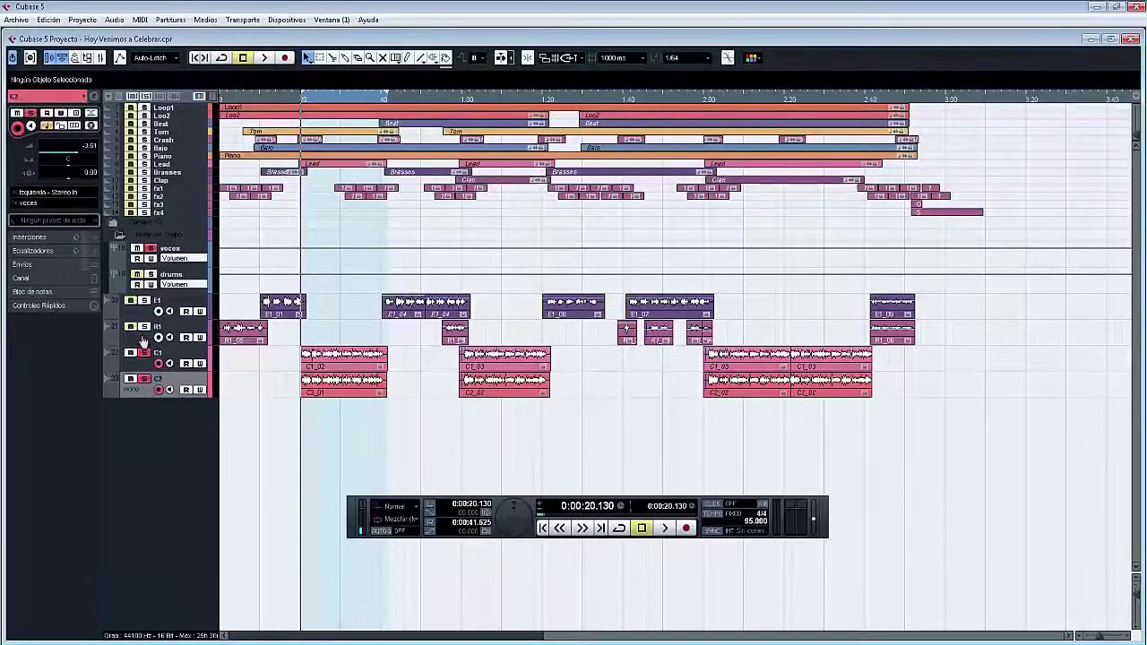
{"action": "left_click", "coordinate": [137, 369]}
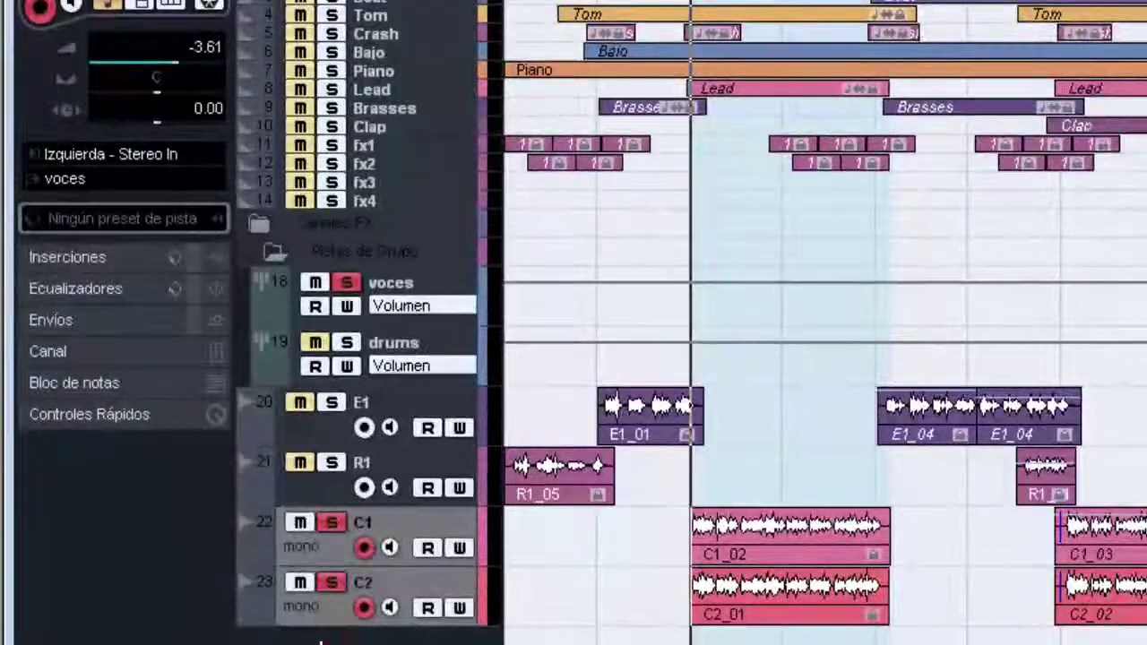
Step: Select only track C2 and try delay values of -0.25 and 30 for it
{"action": "left_click", "coordinate": [302, 615]}
{"action": "left_click", "coordinate": [205, 111]}
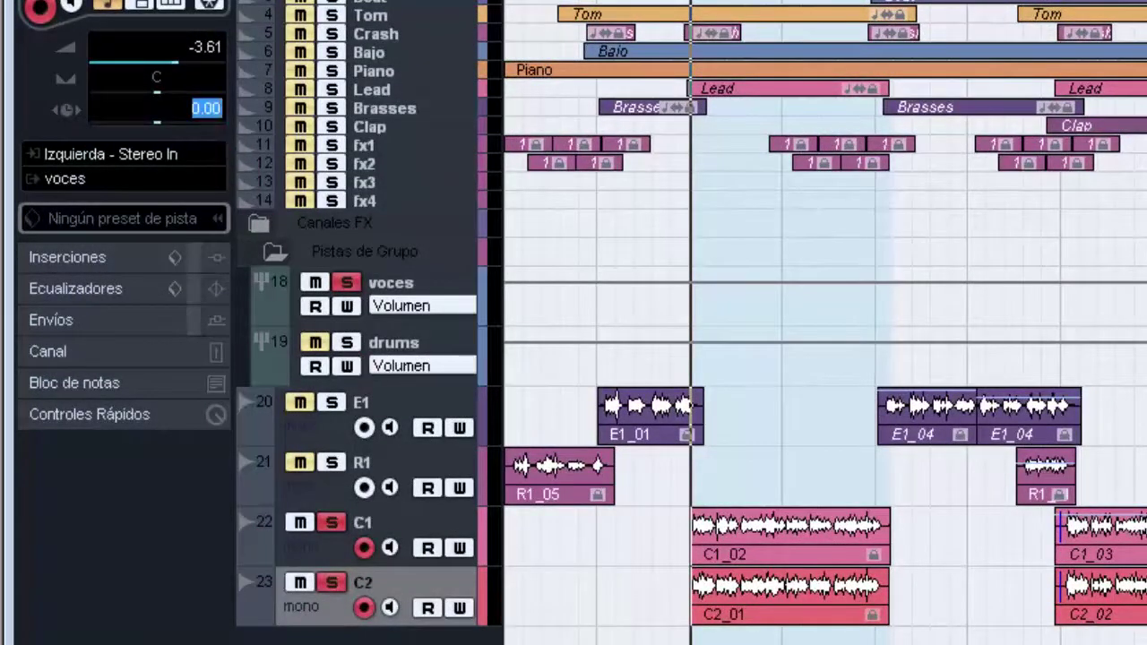
{"action": "key", "text": "BackSpace"}
{"action": "type", "text": "-0.25"}
{"action": "key", "text": "Return"}
{"action": "double_click", "coordinate": [207, 108]}
{"action": "left_click", "coordinate": [256, 110]}
{"action": "key", "text": "BackSpace"}
{"action": "key", "text": "BackSpace"}
{"action": "type", "text": "30"}
{"action": "key", "text": "Return"}
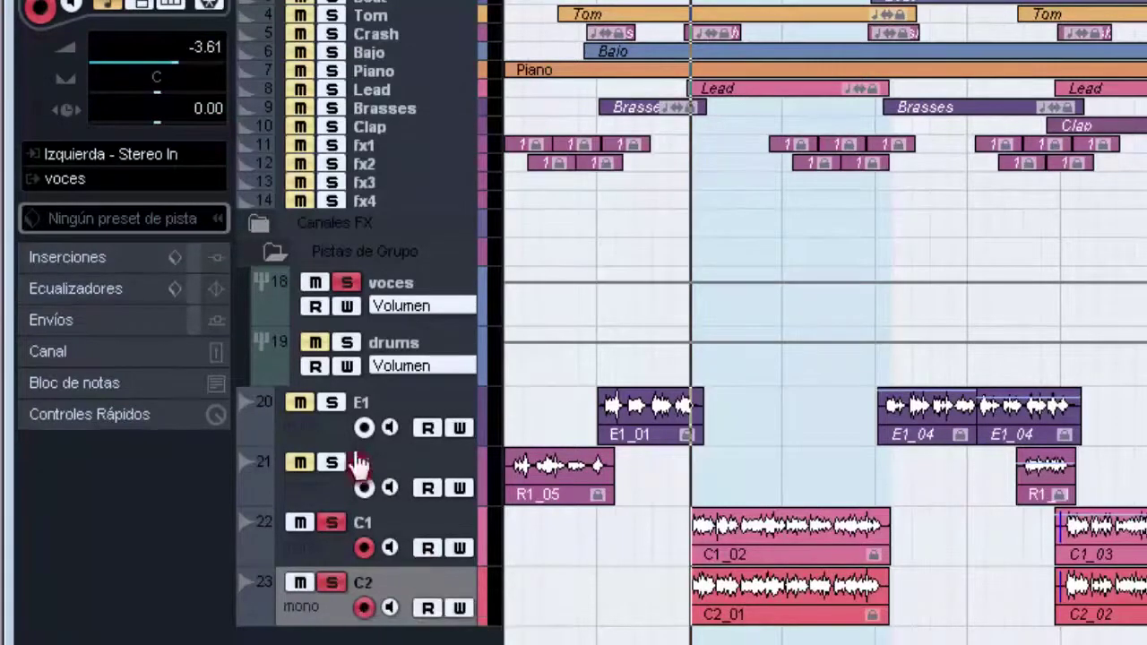
Step: Load Synchro Arts VocALign Pro into the first insert slot of track C2
{"action": "left_click", "coordinate": [151, 271]}
{"action": "left_click", "coordinate": [123, 37]}
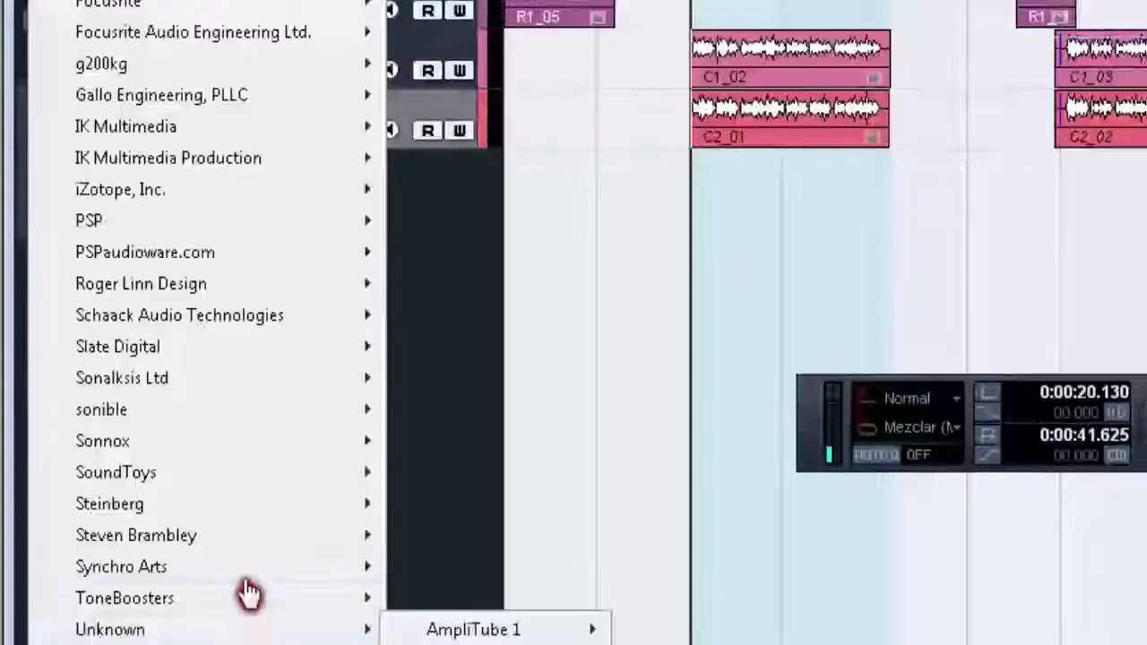
{"action": "mouse_move", "coordinate": [244, 578]}
{"action": "mouse_move", "coordinate": [448, 567]}
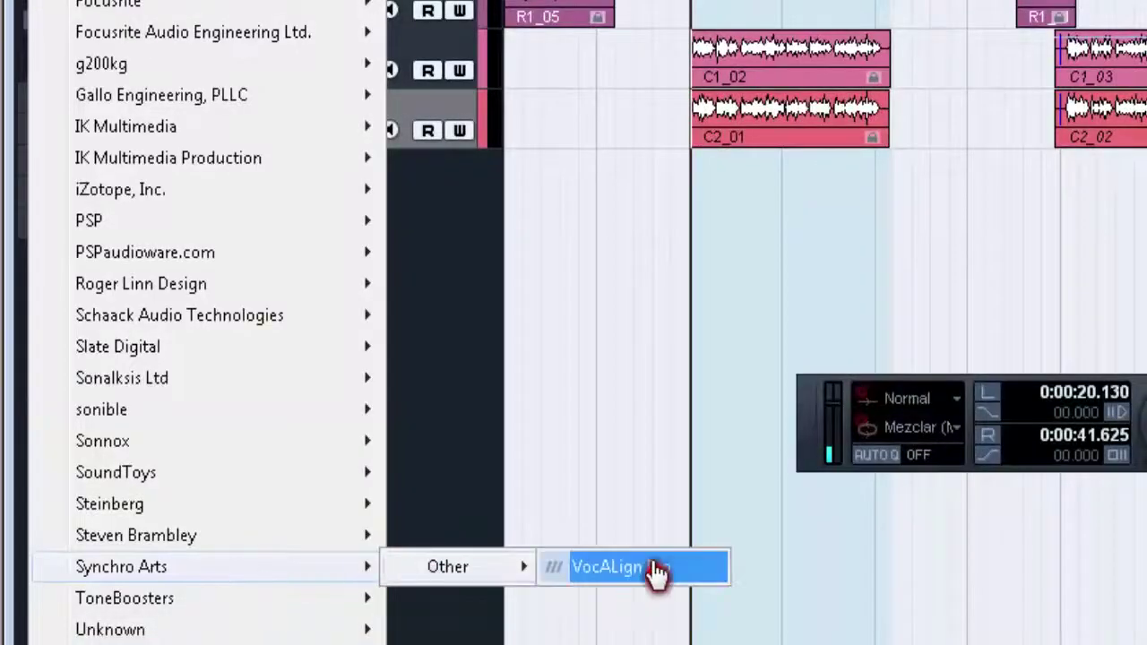
{"action": "left_click", "coordinate": [654, 576]}
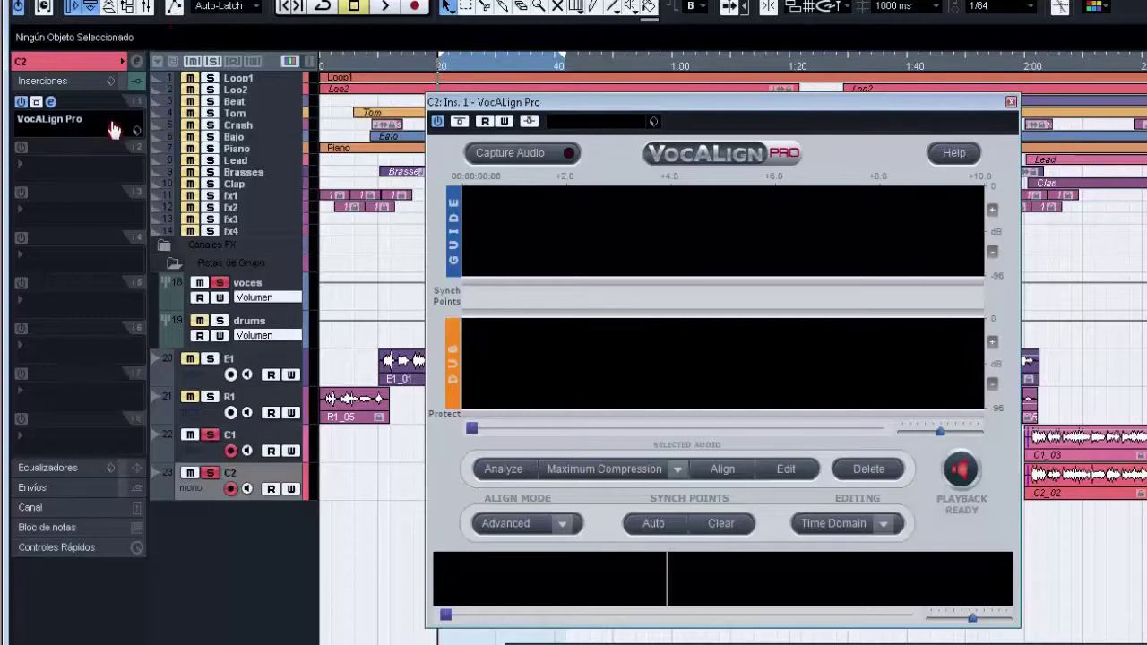
Step: Close the VocALign Pro window, deactivate the insert on track C2 and play a short stretch of the soloed C1 and C2 vocals
{"action": "left_click", "coordinate": [51, 102]}
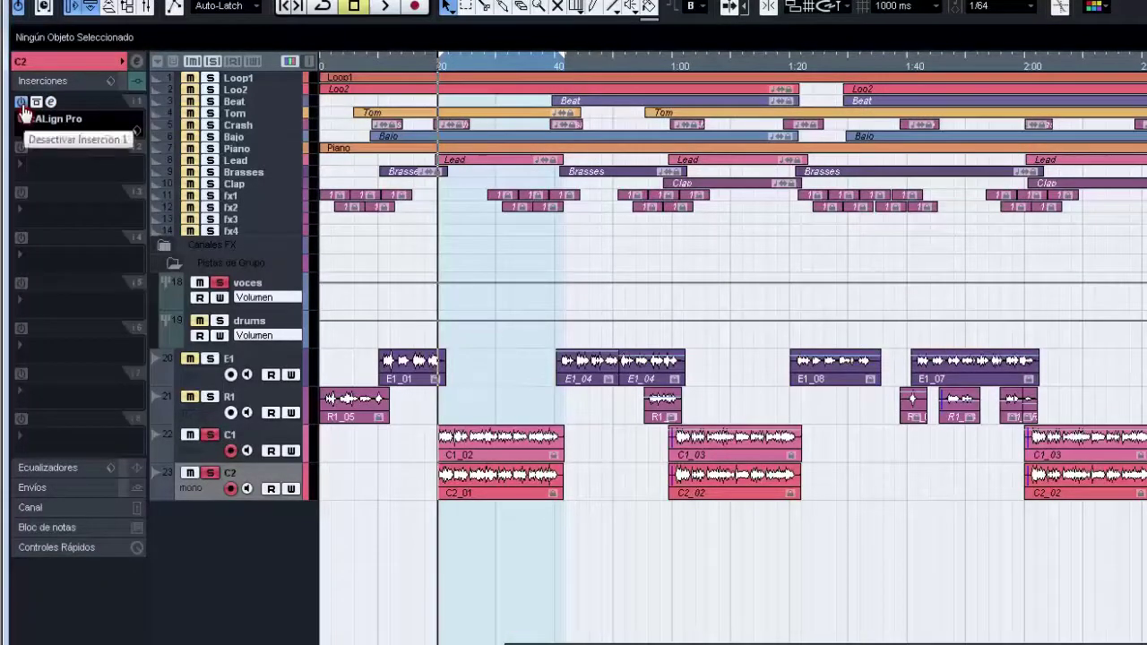
{"action": "left_click", "coordinate": [21, 103]}
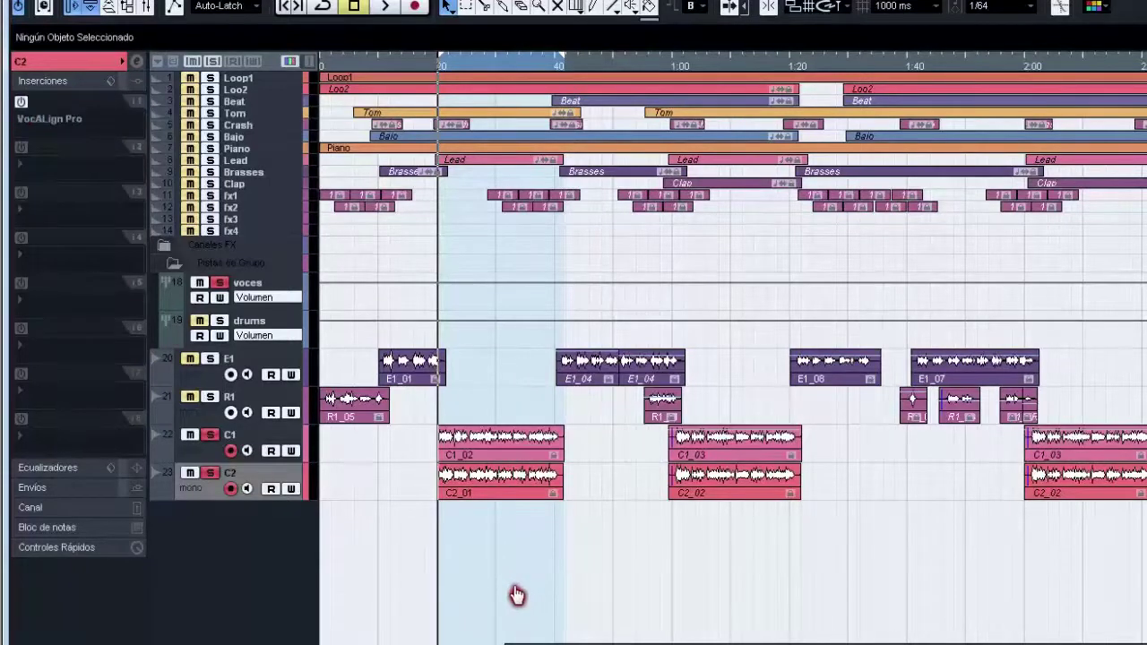
{"action": "key", "text": "space"}
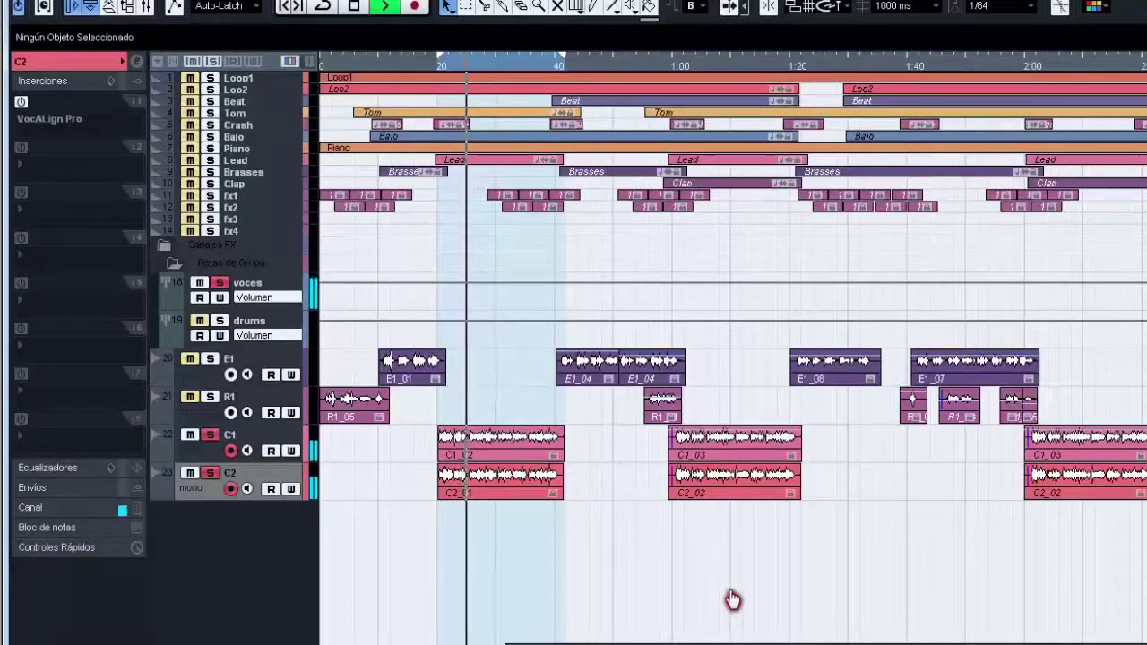
{"action": "key", "text": "space"}
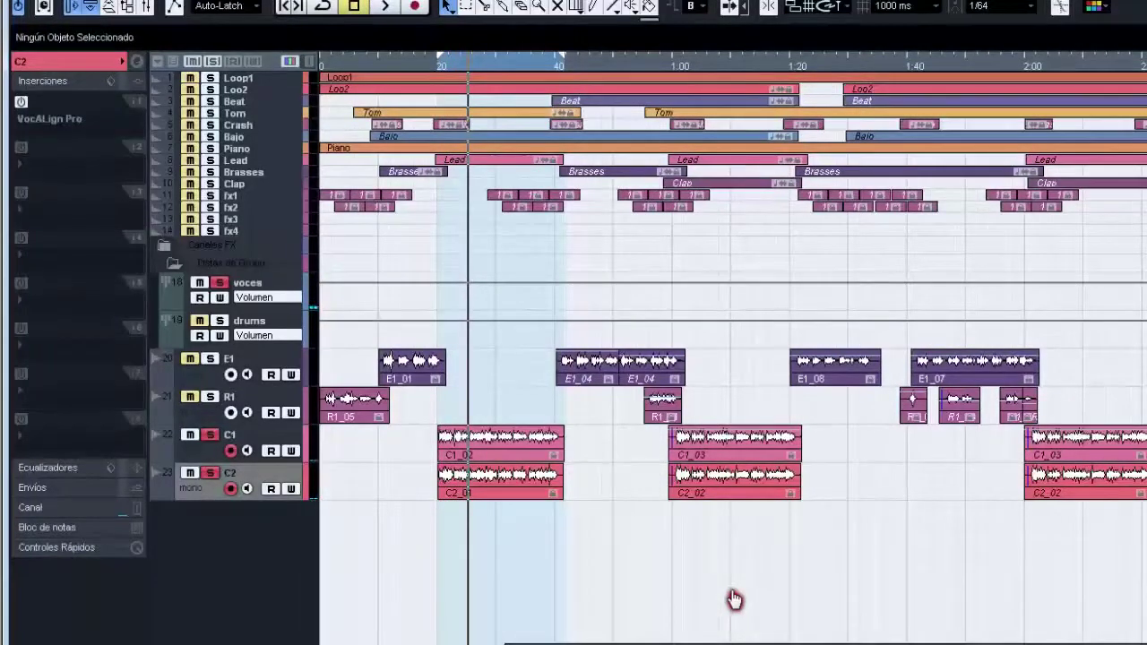